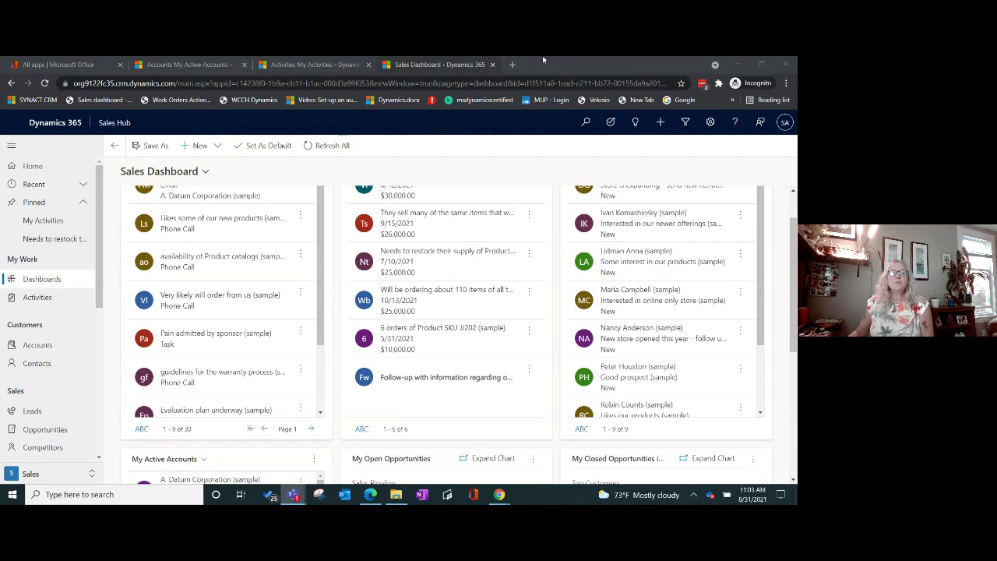
Step: Scroll to the top of the Sales Dashboard to show My Activities, My Open Opportunities and My Open Leads
scroll(326, 250, up, 1)
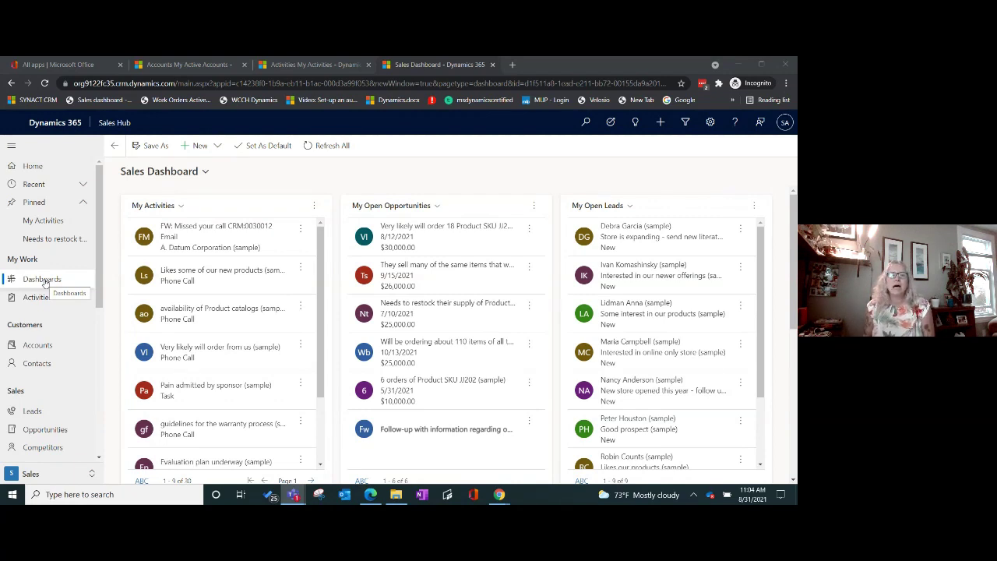
Step: Switch to the Sales Activity Dashboard and browse its opportunity funnel, status pie chart and Open Leads list
click(202, 171)
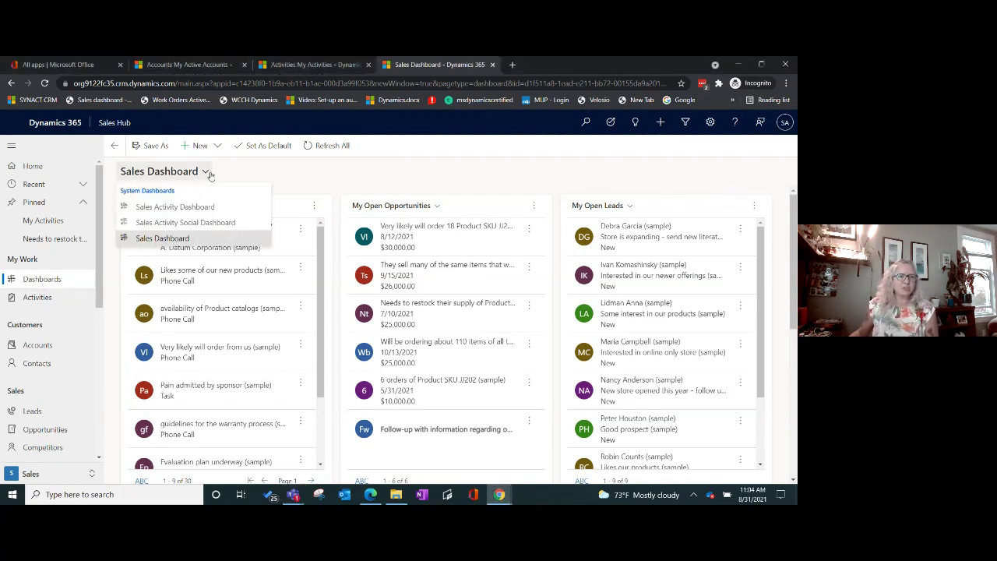
click(190, 207)
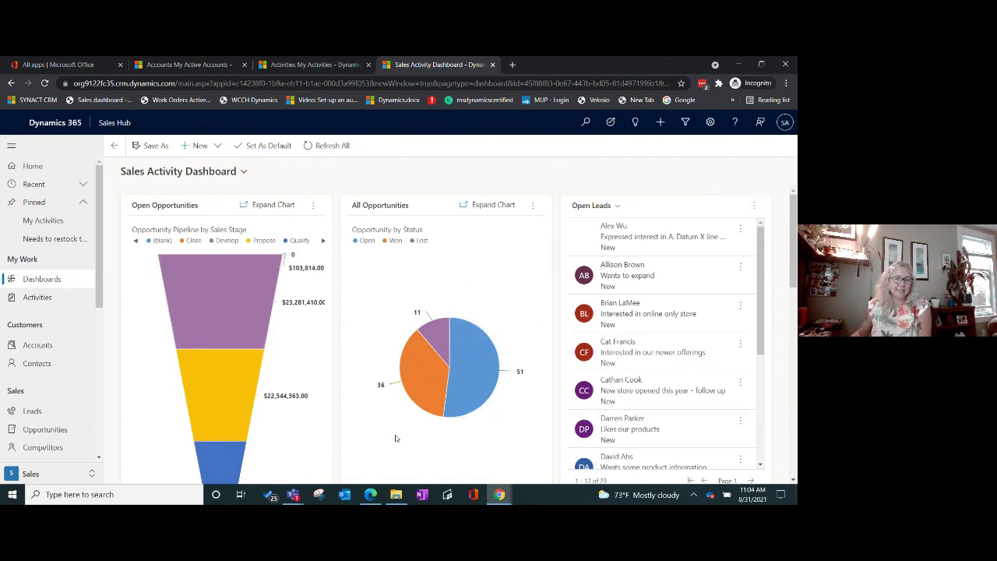
scroll(386, 442, down, 1)
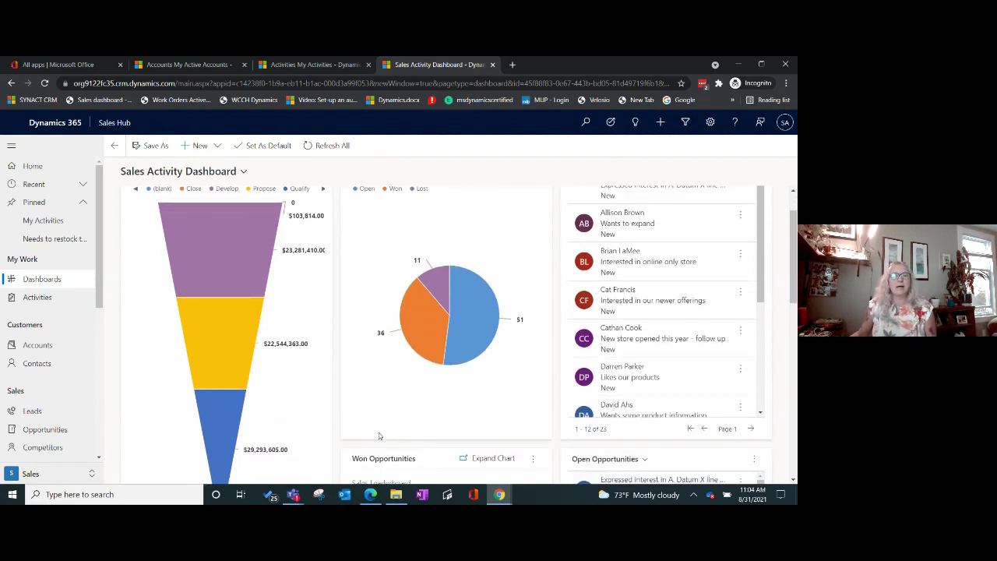
scroll(380, 436, up, 1)
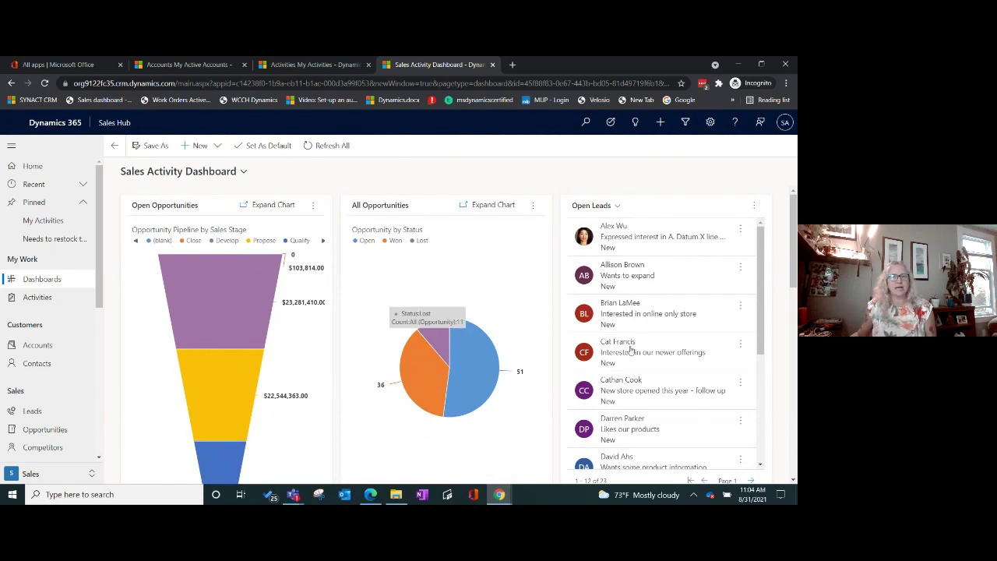
scroll(683, 430, down, 1)
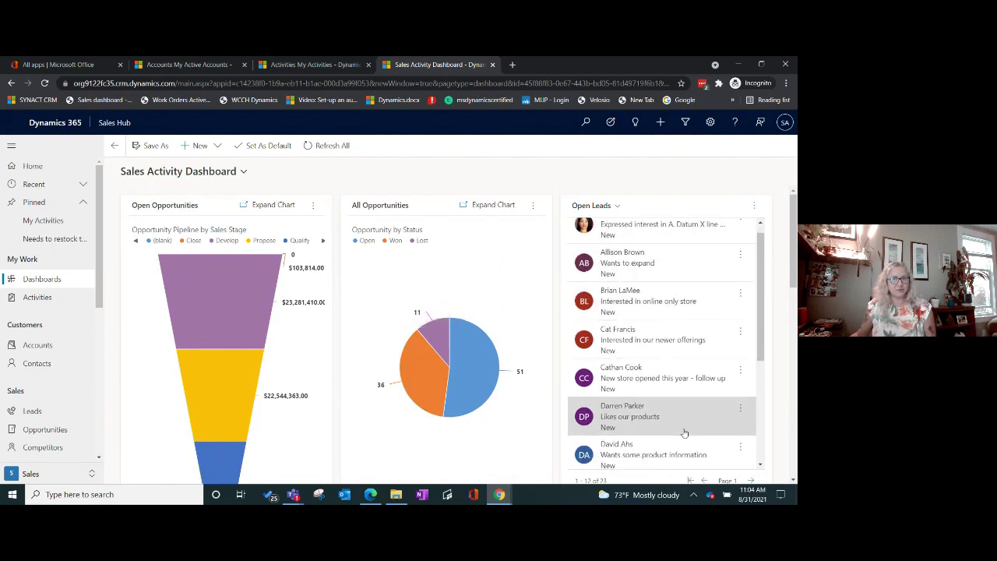
scroll(684, 434, down, 3)
scroll(427, 388, down, 2)
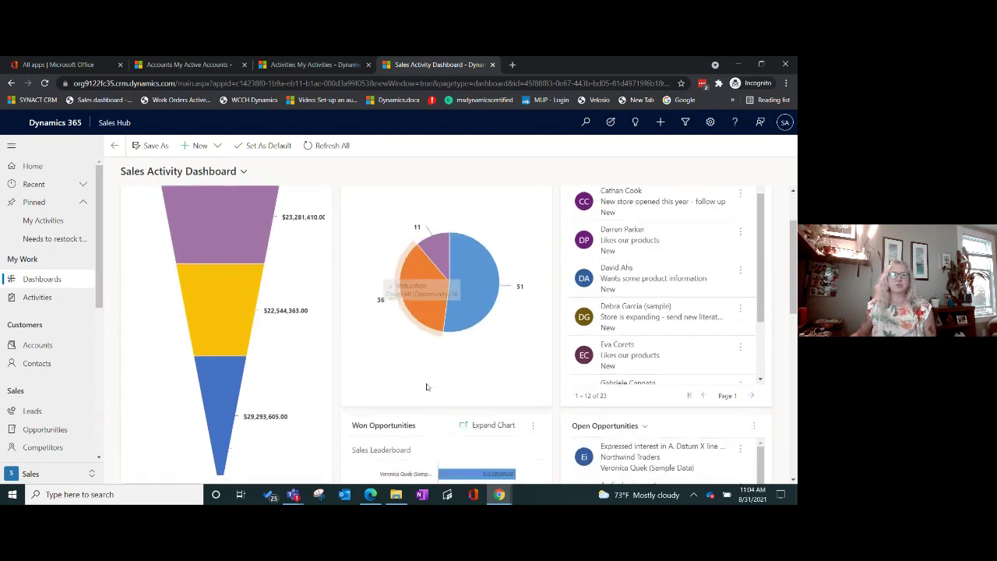
scroll(426, 387, down, 3)
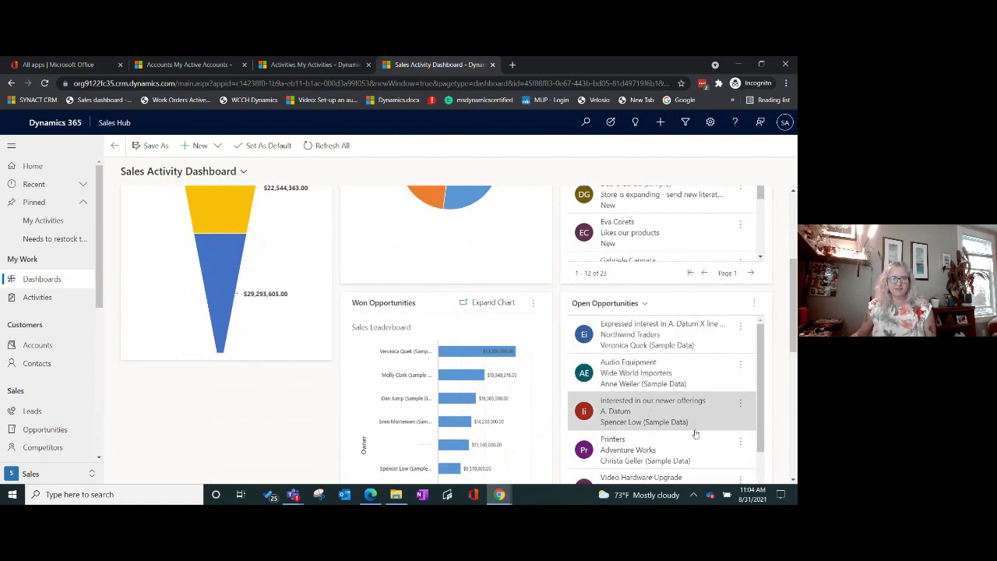
scroll(695, 434, up, 5)
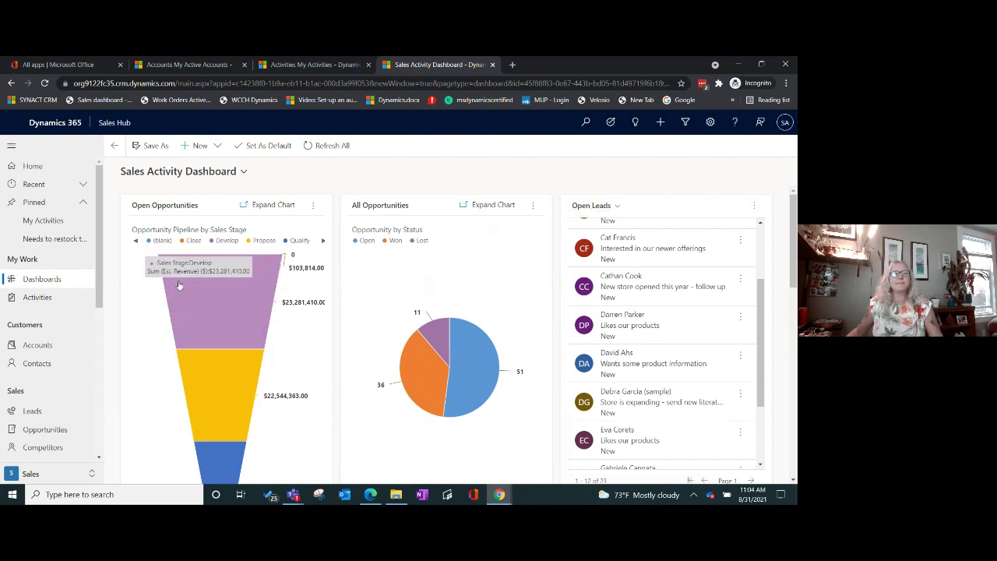
Step: Pick Sales Dashboard from the dashboard selector dropdown
click(241, 173)
click(212, 238)
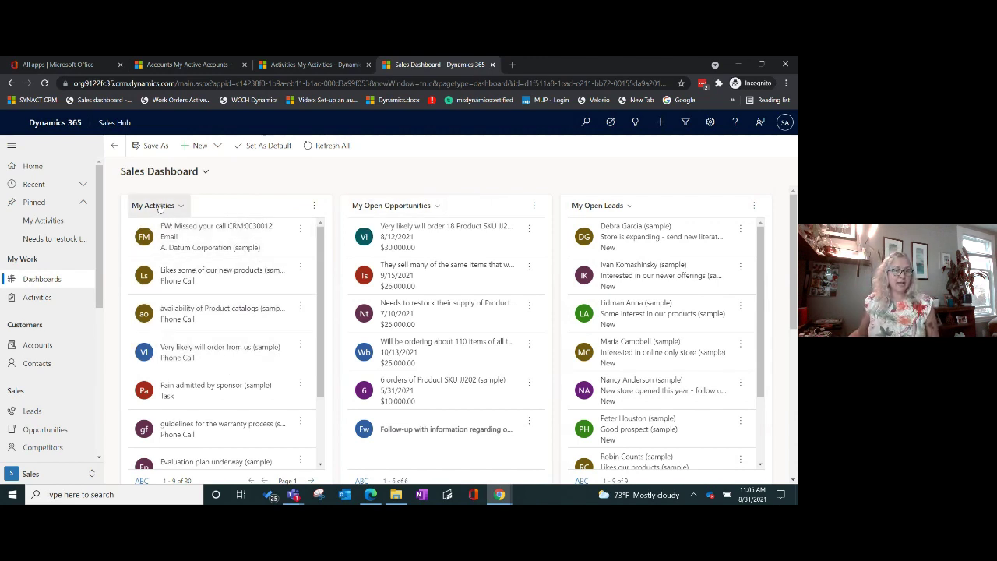
Step: Start a new phone call from My Activities with subject 'Call Back person' to the sample contact
click(316, 207)
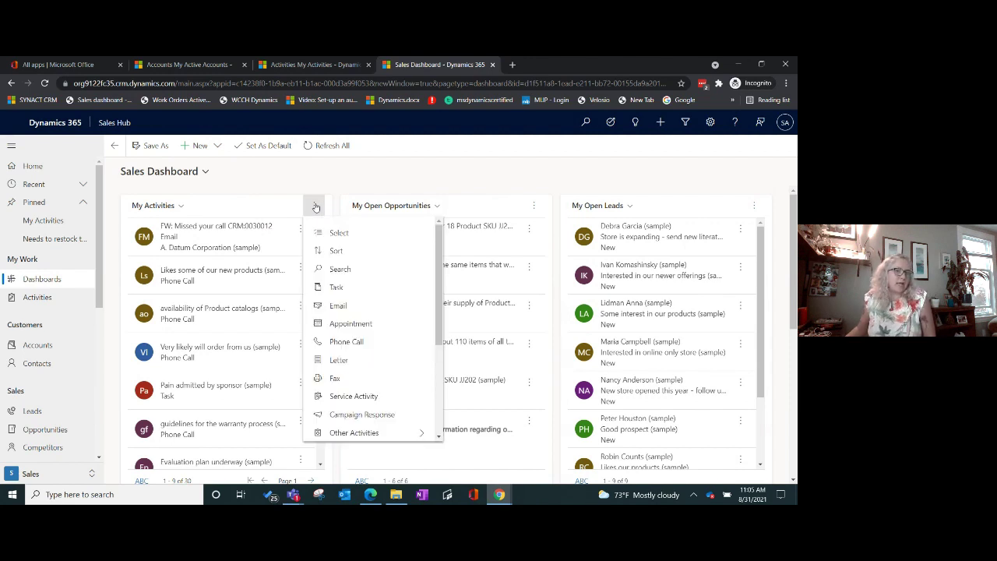
click(374, 341)
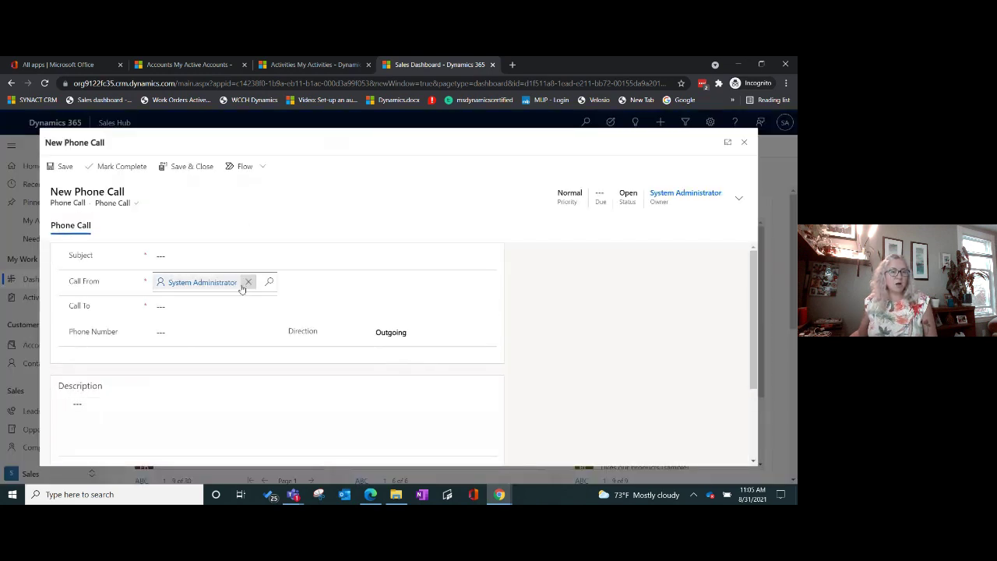
click(225, 254)
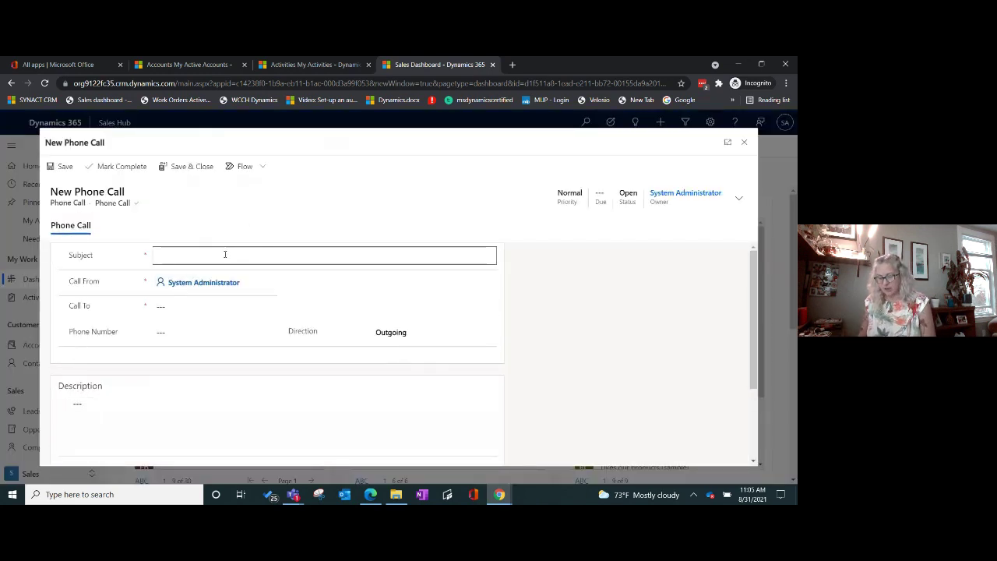
text(Ca)
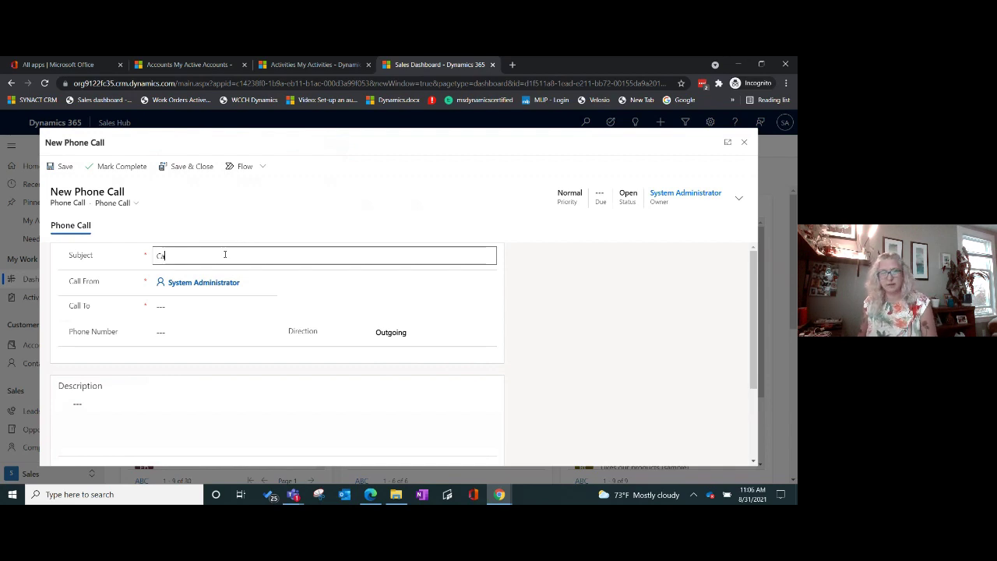
text(ll Back person)
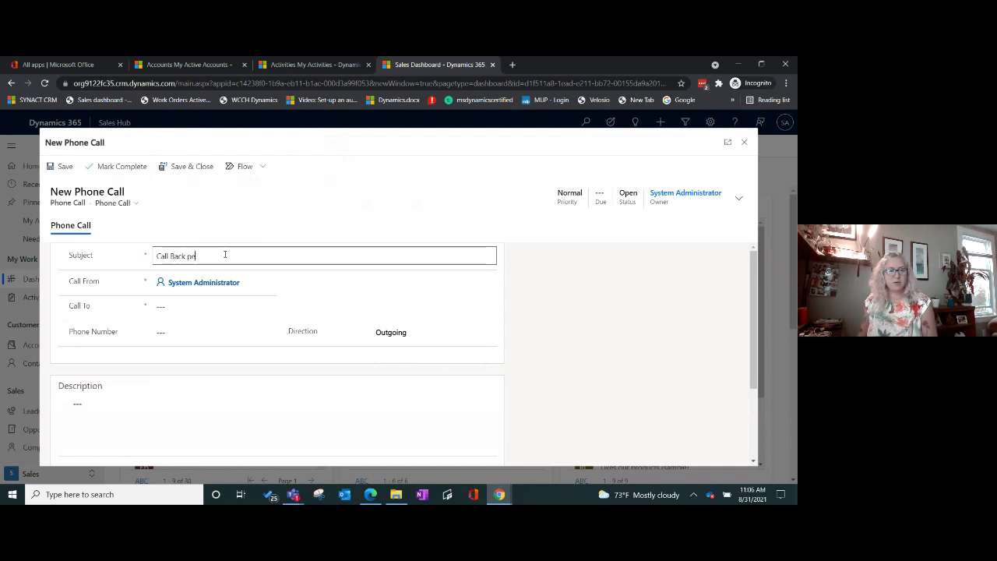
click(231, 281)
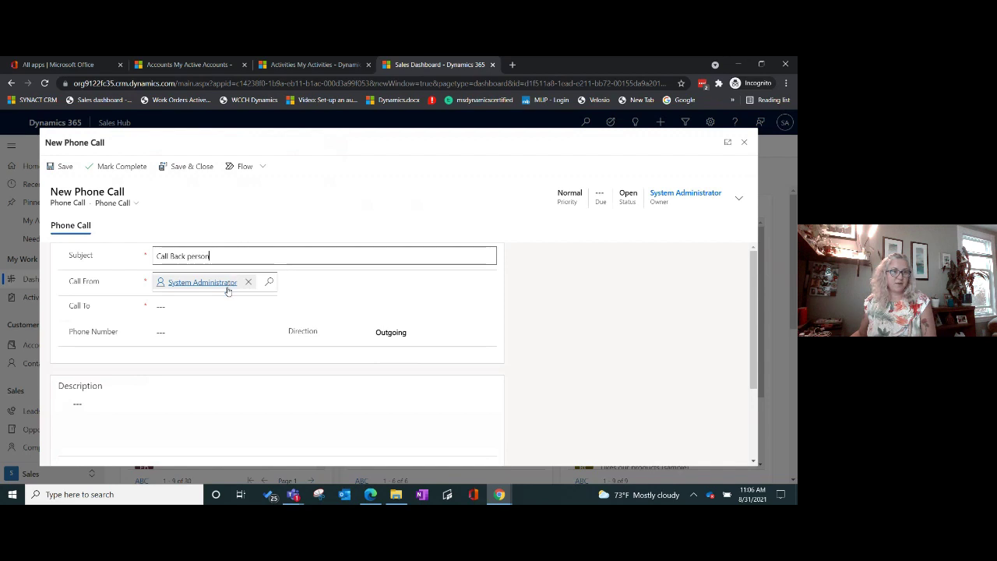
click(220, 306)
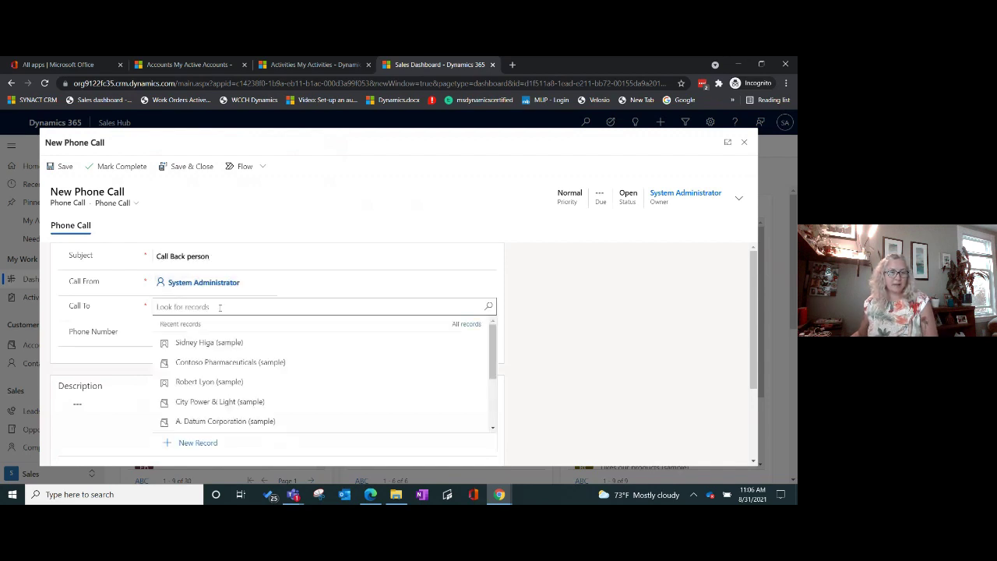
click(226, 382)
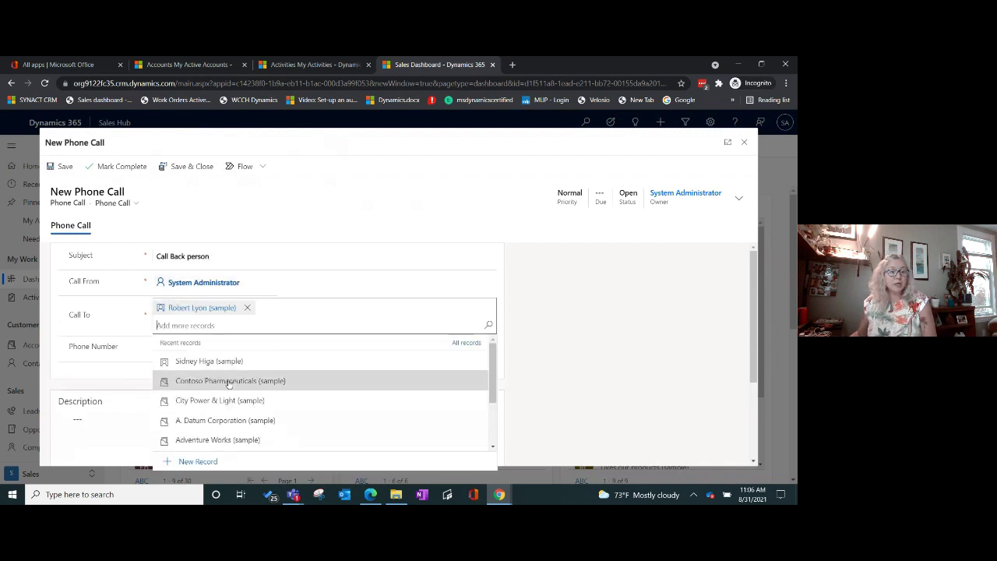
click(79, 347)
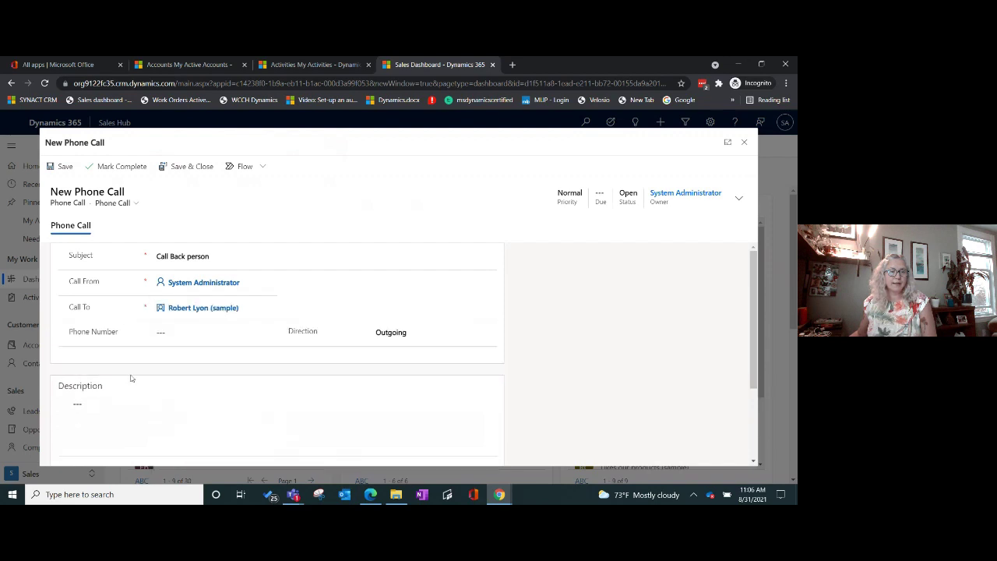
Step: Enter the phone number and description 'Call back about opportunity', then save and close the call
click(195, 333)
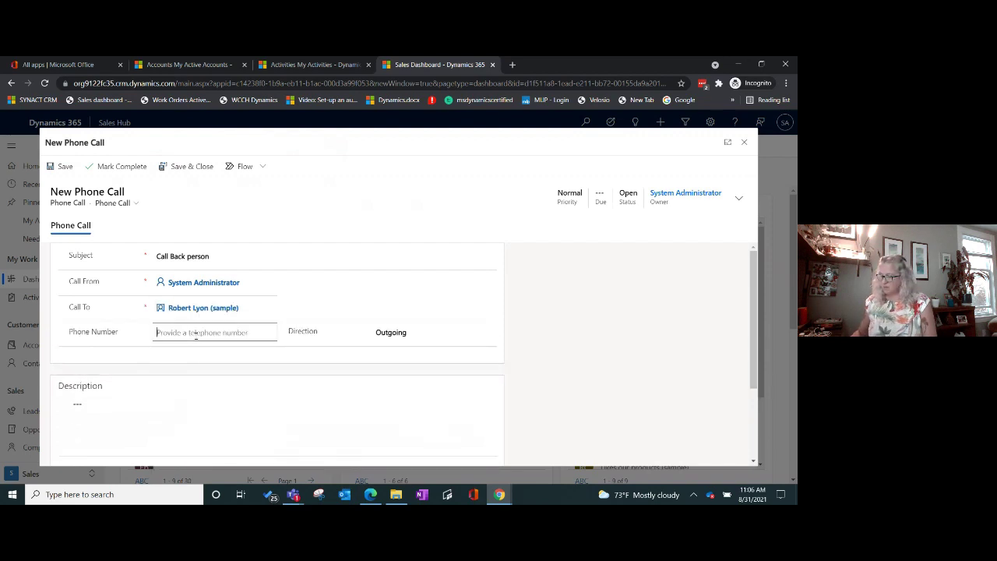
text(555888)
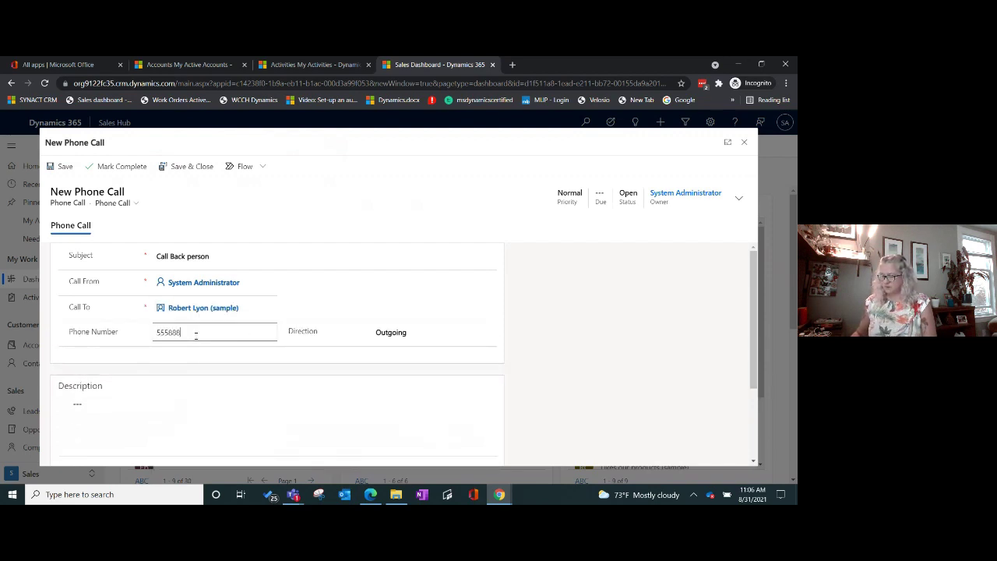
text(4545)
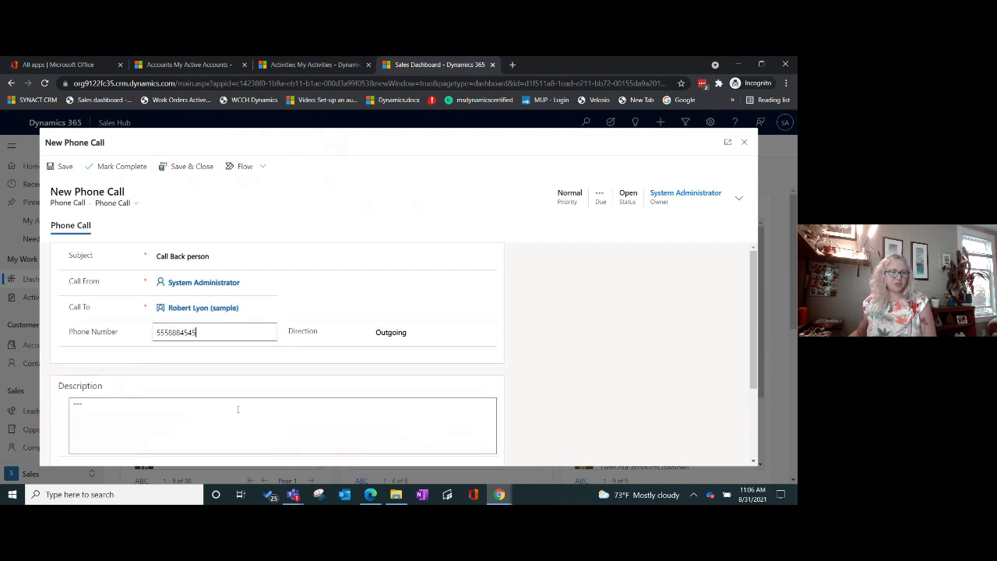
click(238, 410)
text(Call back)
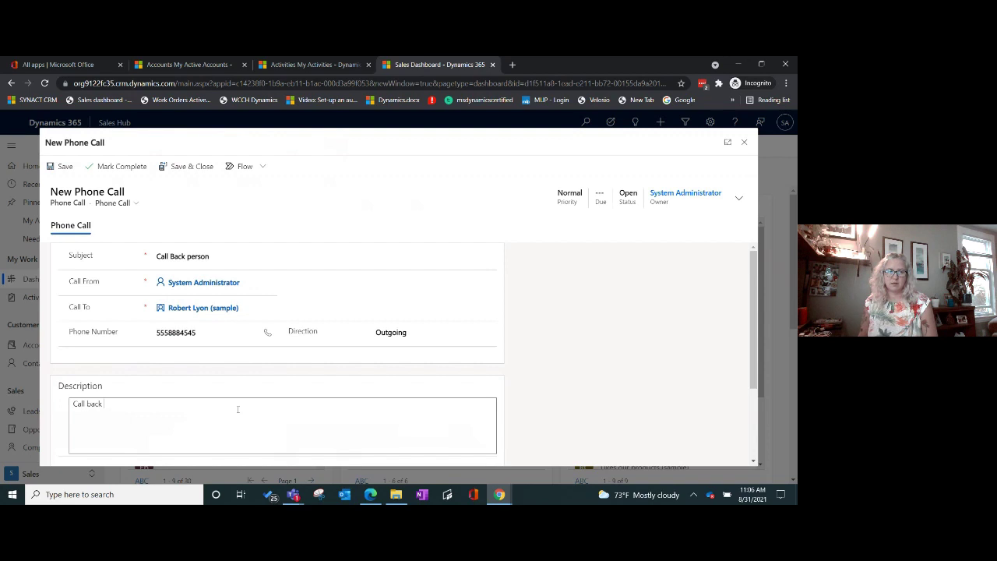
text( about opportunity)
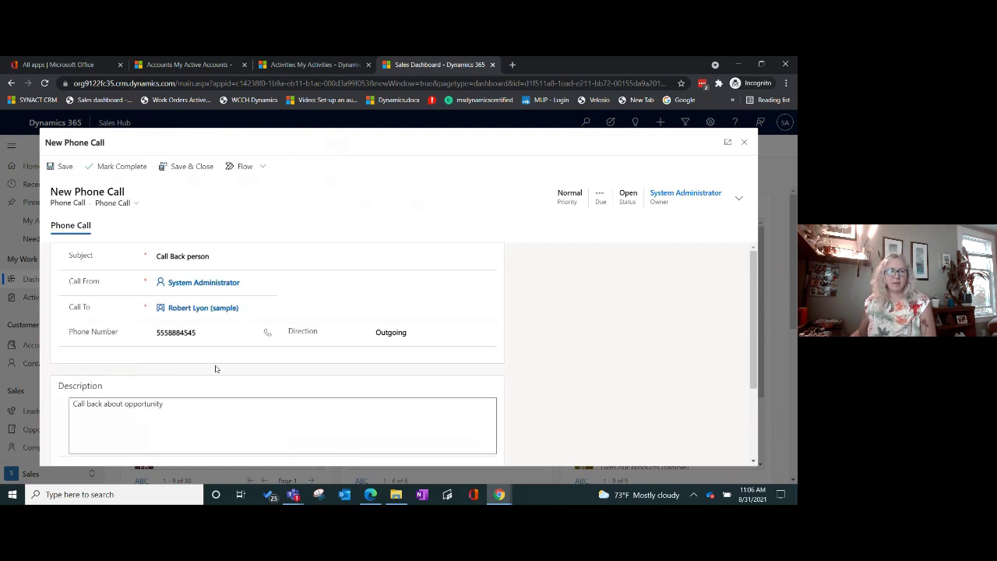
scroll(217, 369, down, 2)
scroll(325, 343, up, 3)
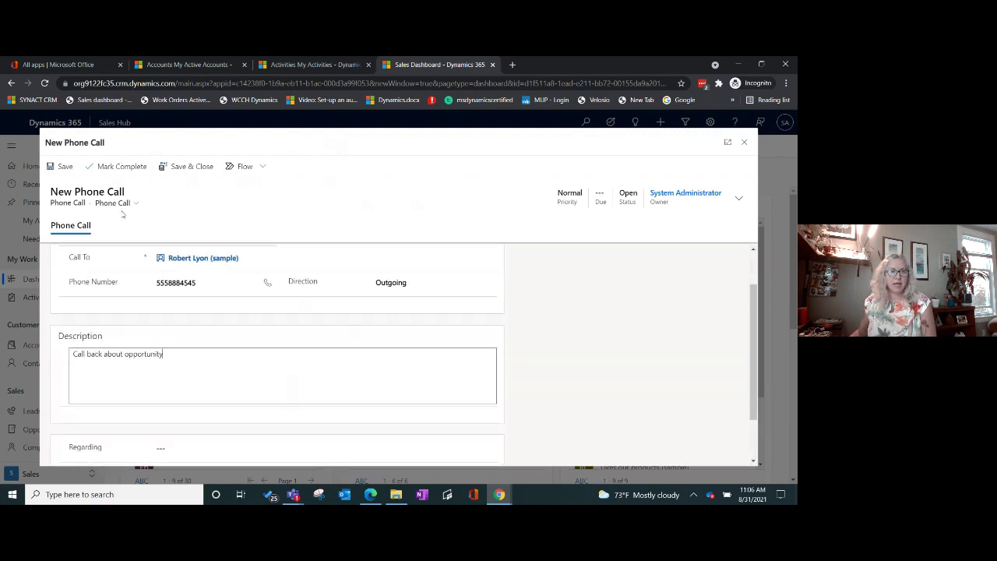
click(189, 167)
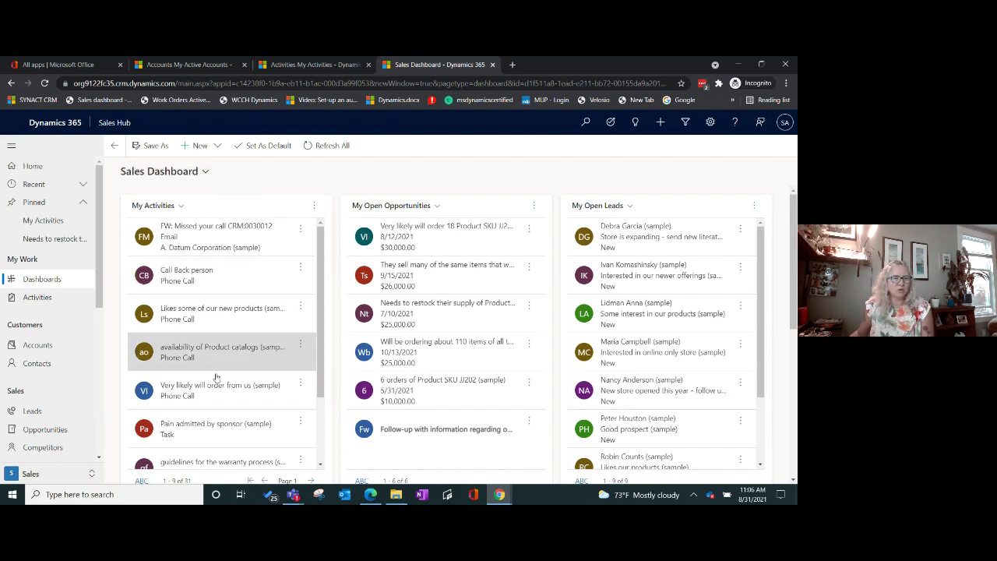
Step: Mark the Pain admitted by sponsor task as complete
scroll(230, 382, down, 1)
scroll(230, 383, down, 1)
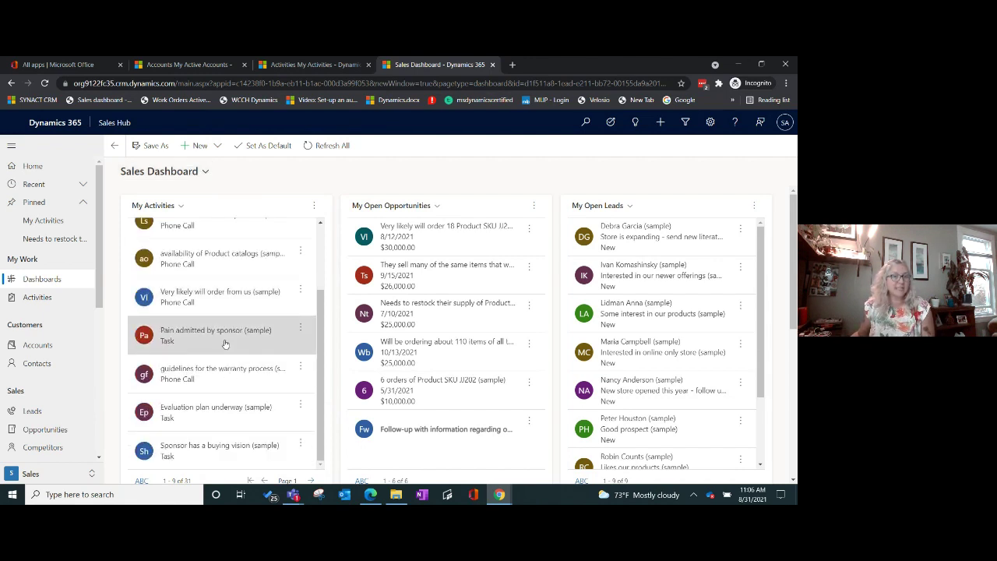
click(233, 334)
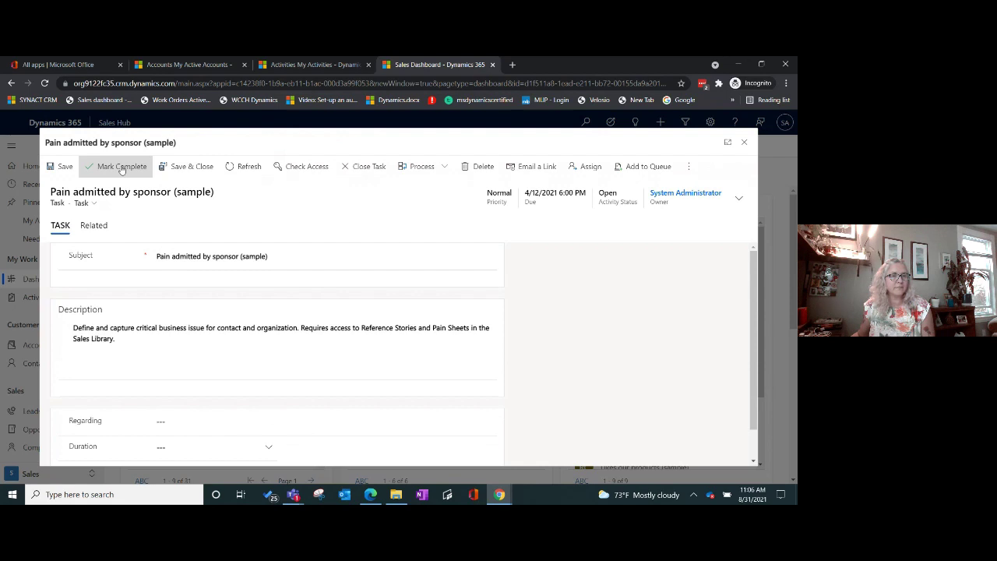
click(121, 169)
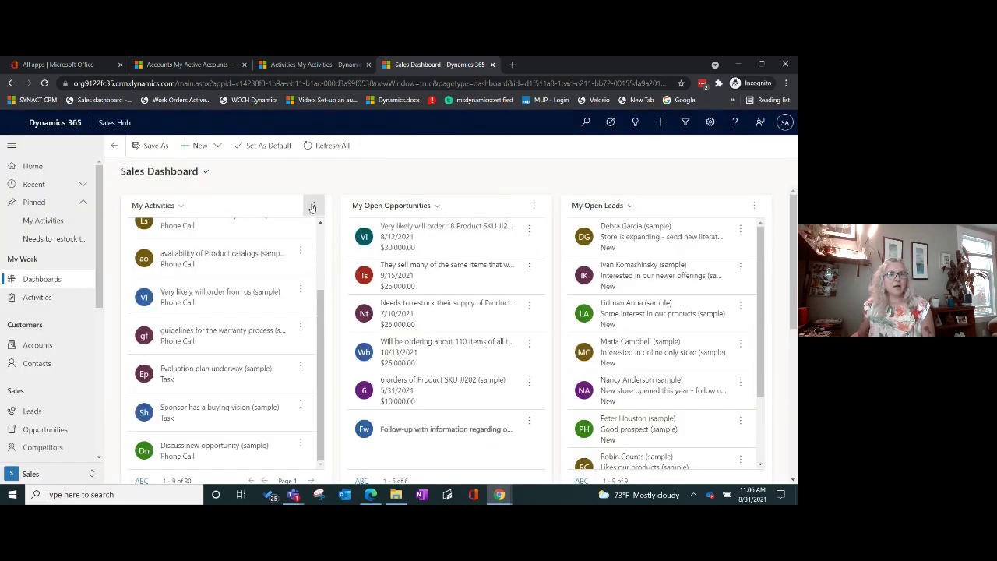
Step: Open the 'Very likely will order 18 Product SKU JJ202 this year (sample)' opportunity from My Open Opportunities
click(313, 206)
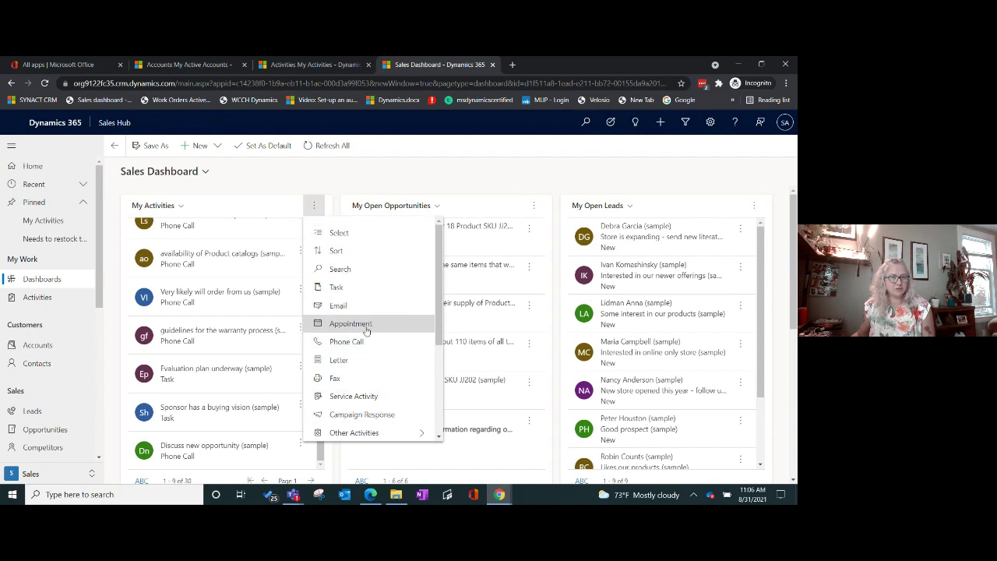
click(286, 189)
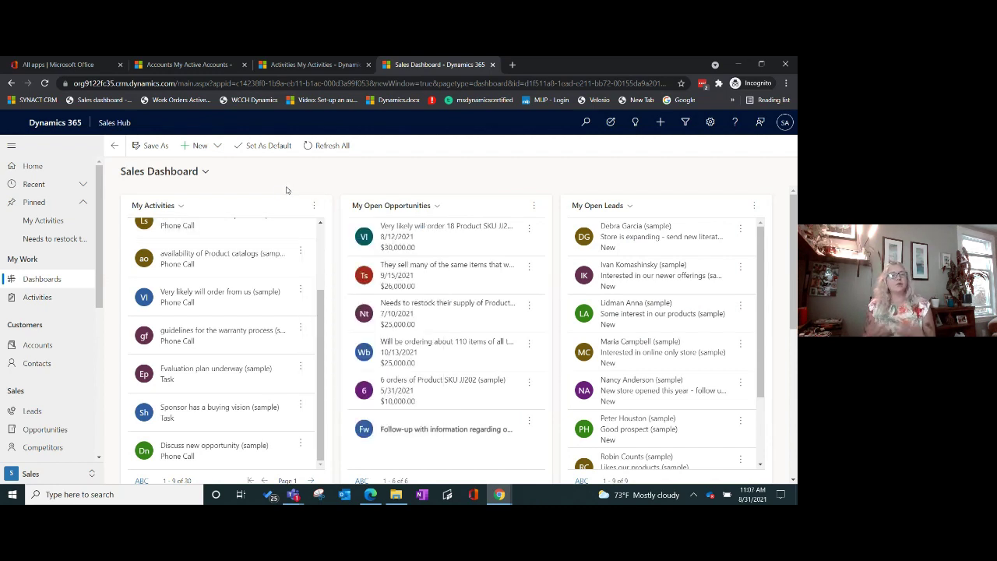
click(454, 237)
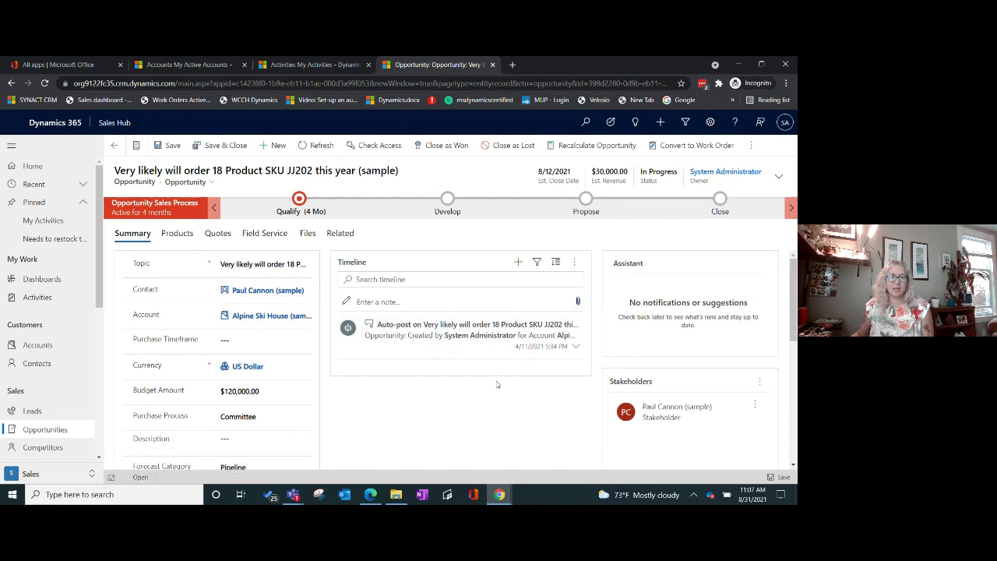
Step: Set the JJ202 opportunity's Est. Close Date to 9/3/2021, then save and close it
click(779, 176)
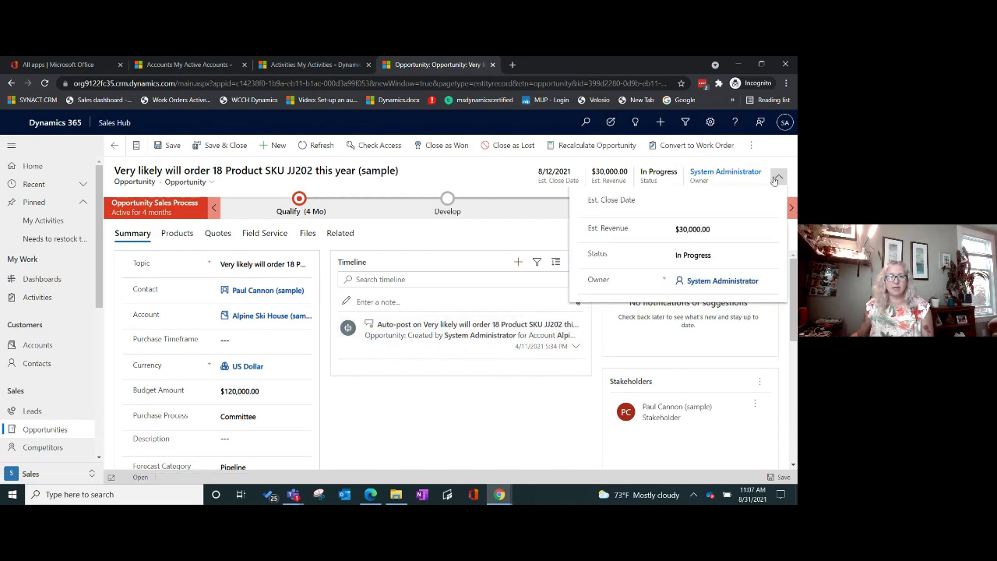
click(768, 202)
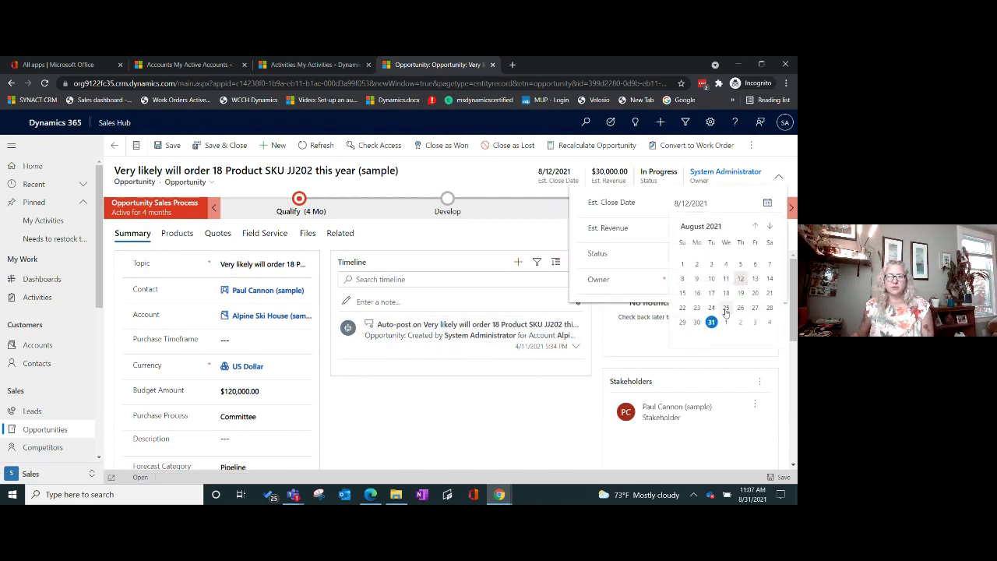
click(755, 323)
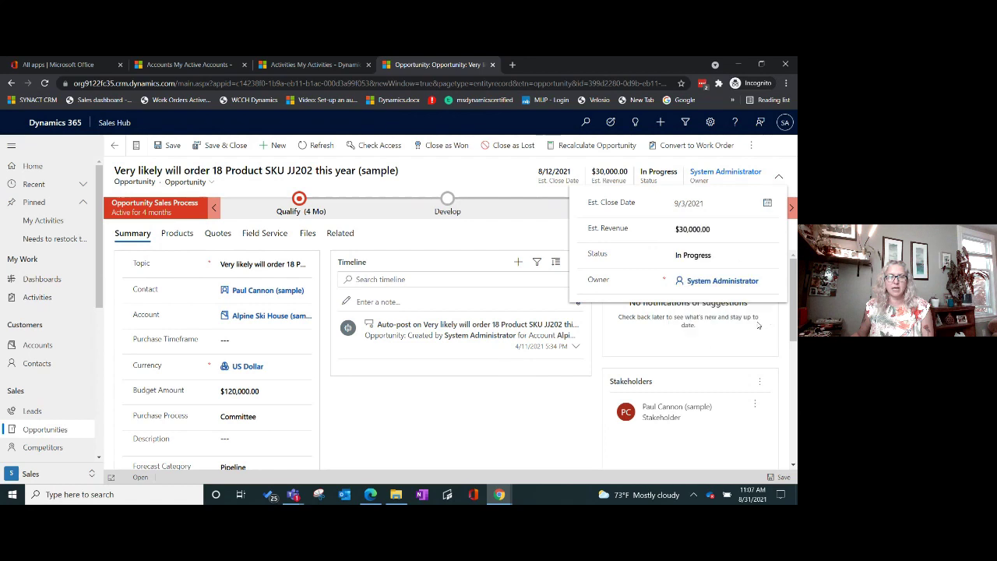
click(224, 148)
click(224, 147)
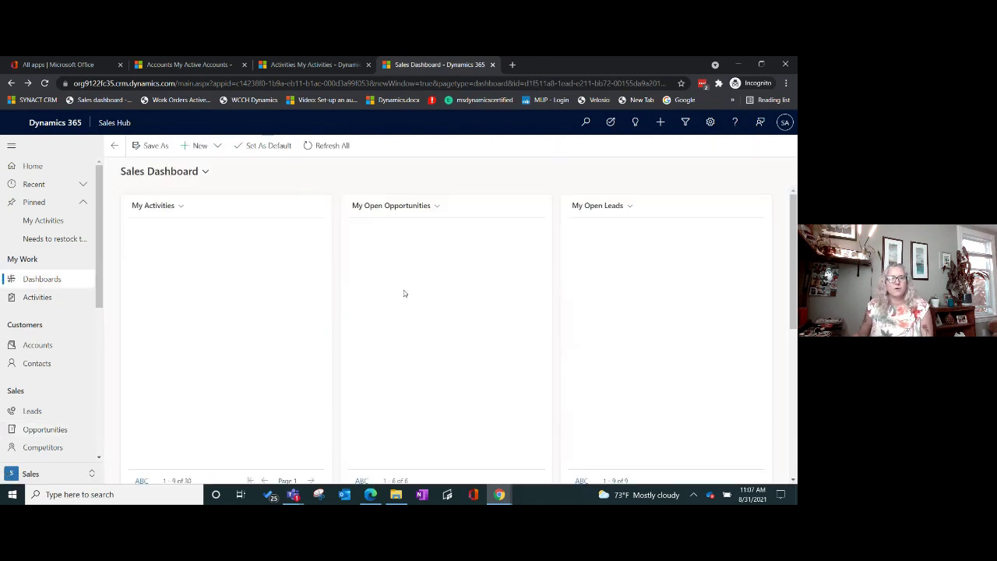
scroll(533, 451, down, 1)
scroll(514, 413, down, 2)
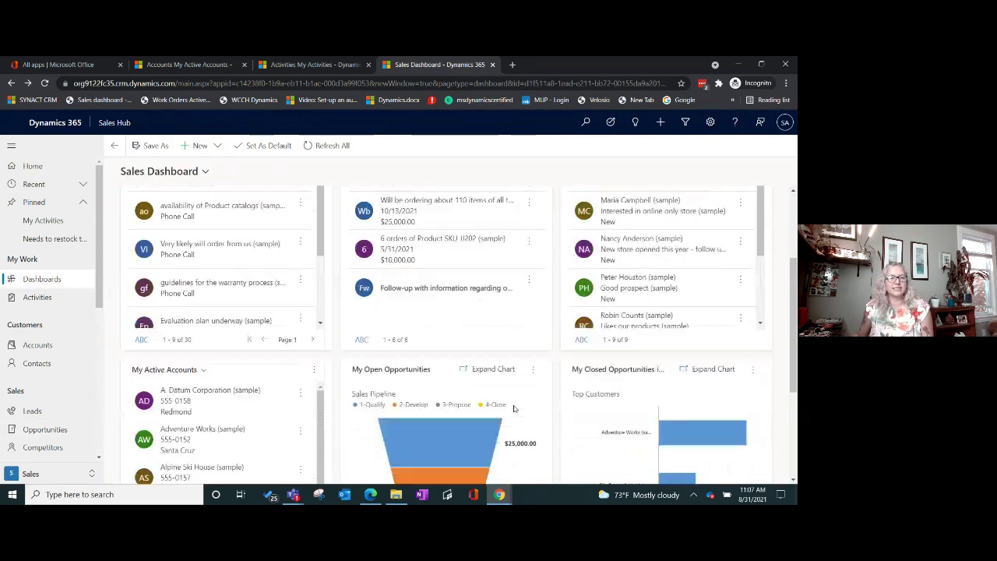
scroll(468, 405, up, 2)
scroll(372, 388, up, 1)
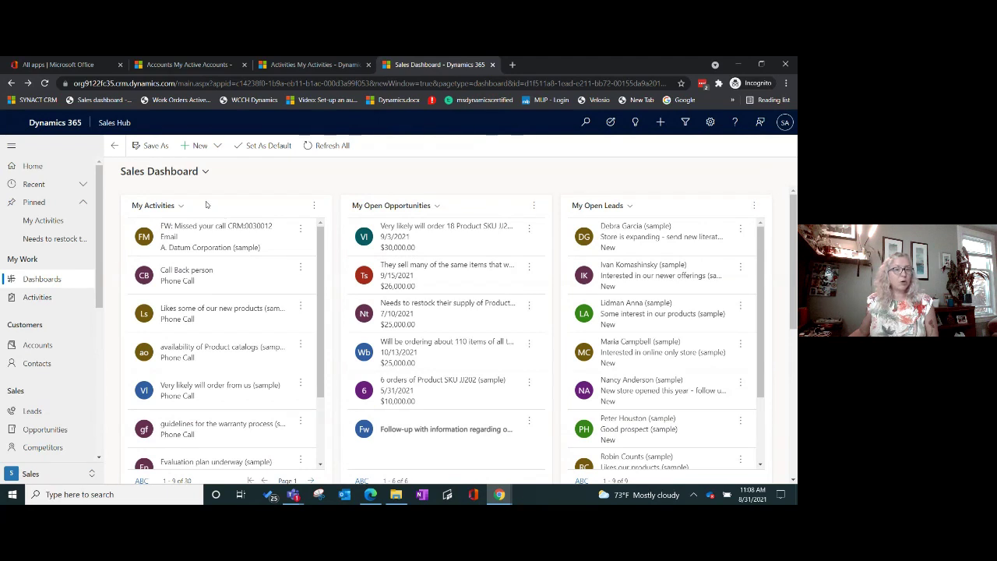
Step: Use See all records on My Activities to list all 30 activities
click(315, 207)
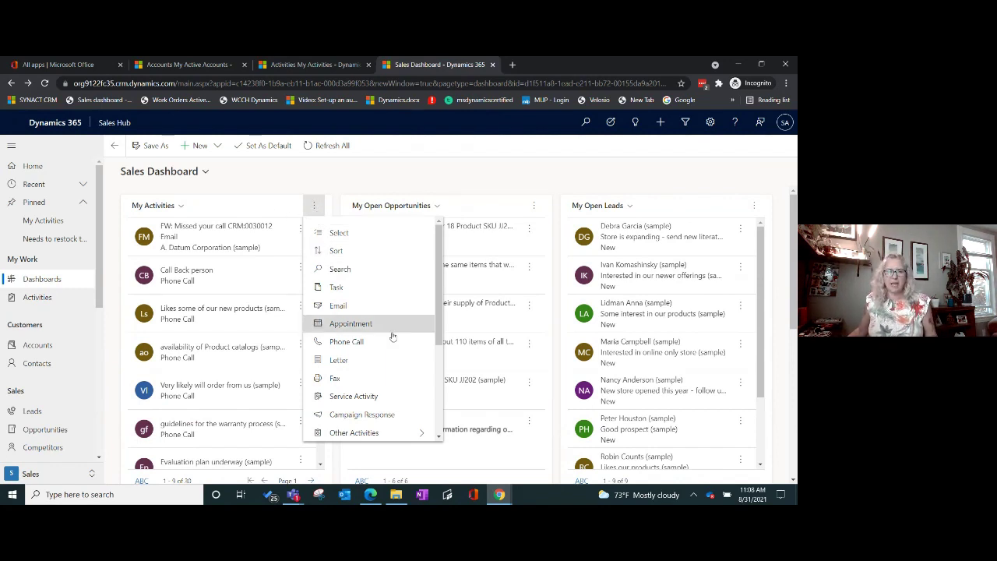
scroll(394, 331, down, 3)
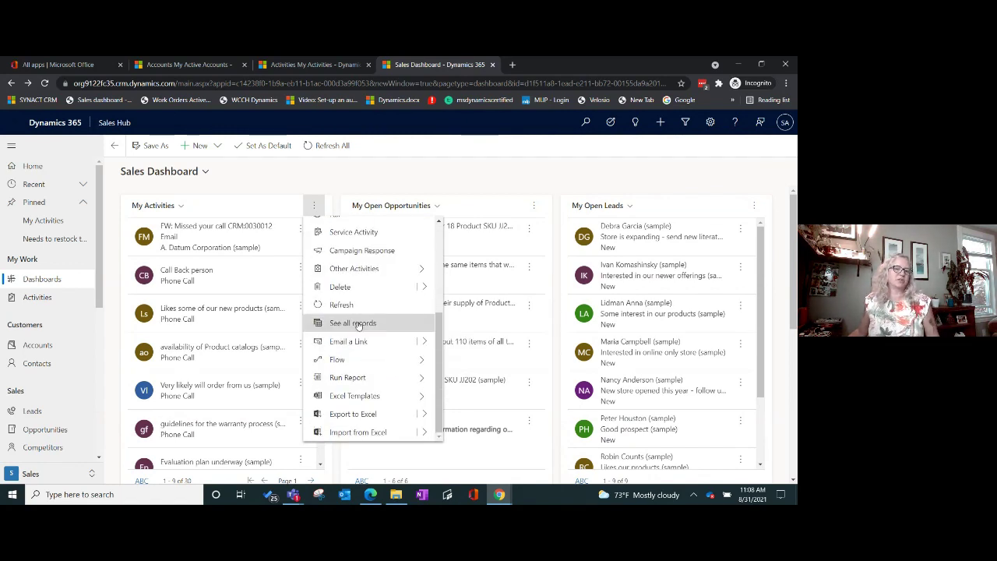
click(358, 324)
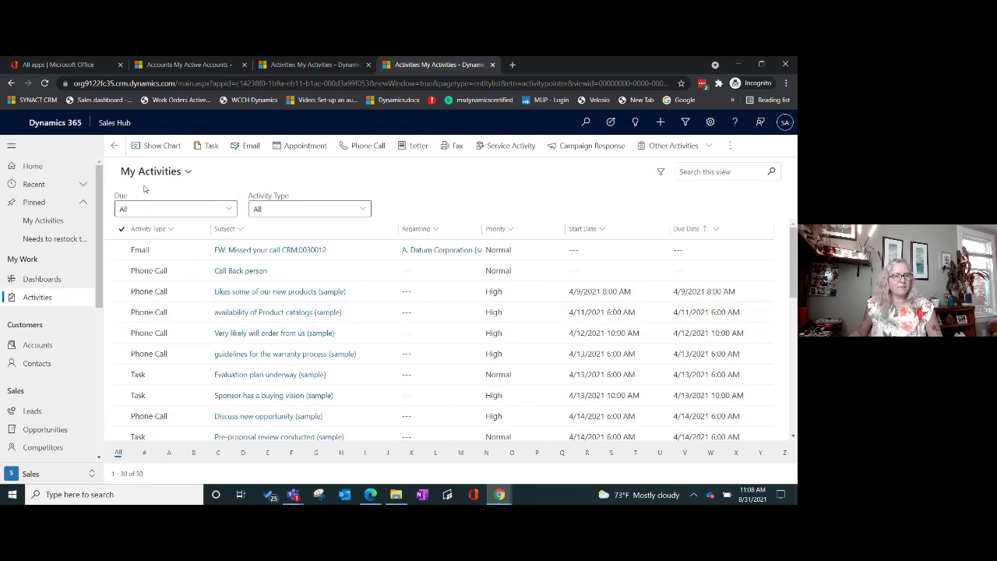
click(511, 230)
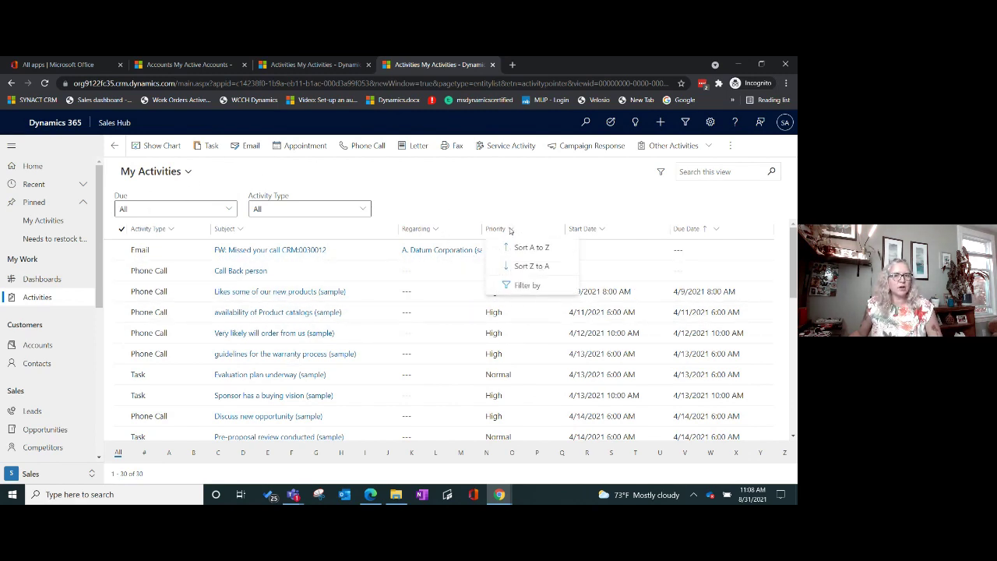
Step: Filter the Priority column to show only High priority activities
click(527, 286)
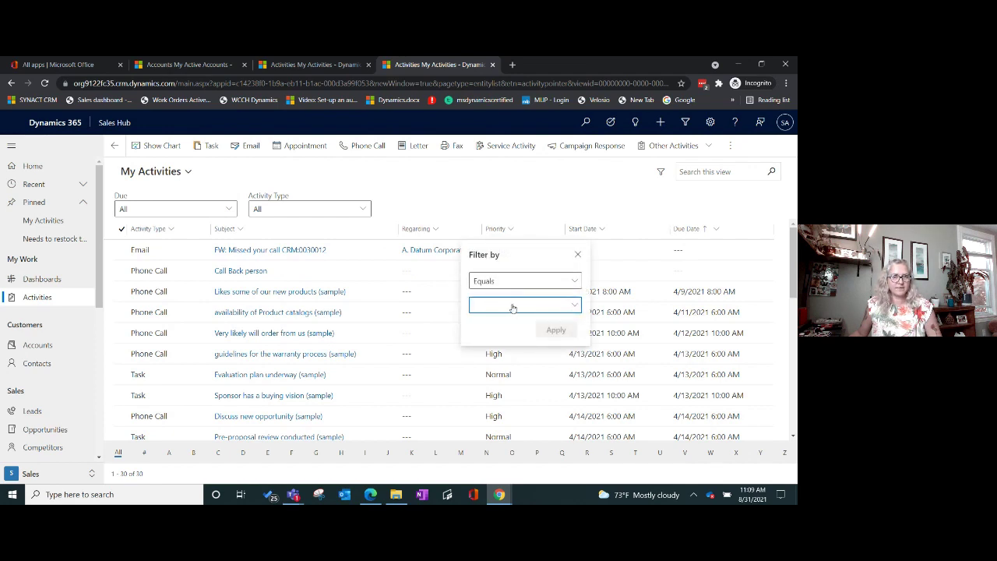
click(513, 308)
click(478, 360)
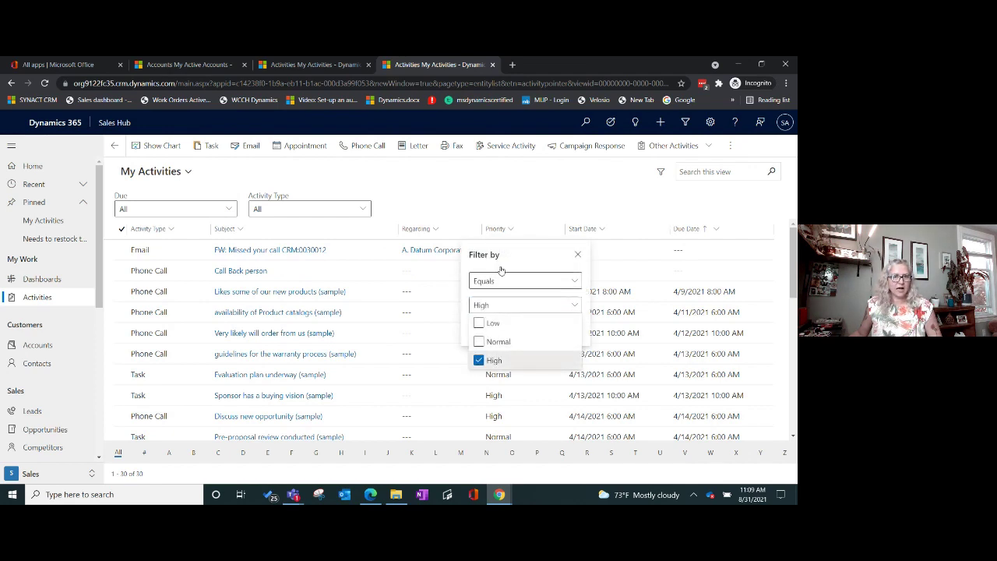
click(590, 292)
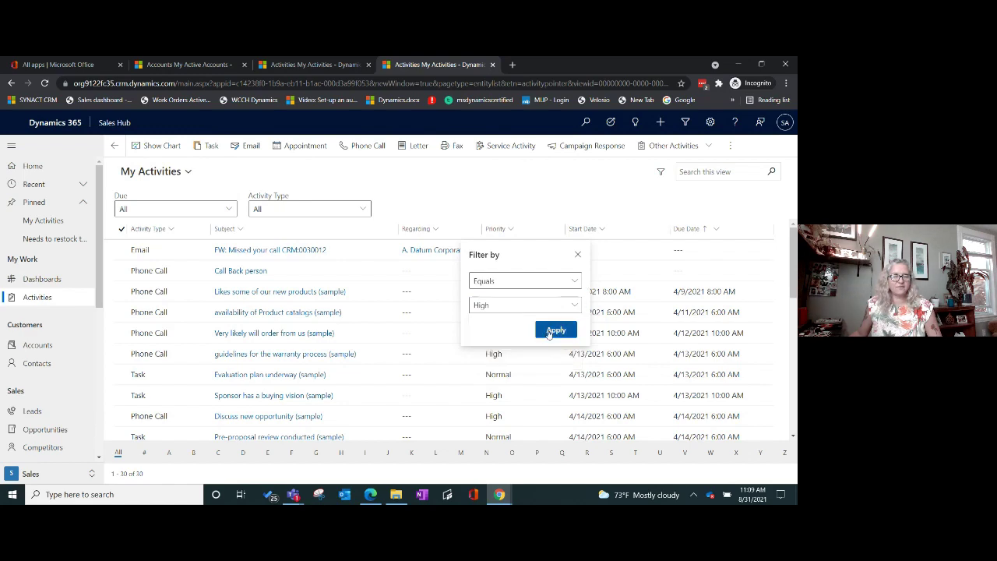
click(553, 331)
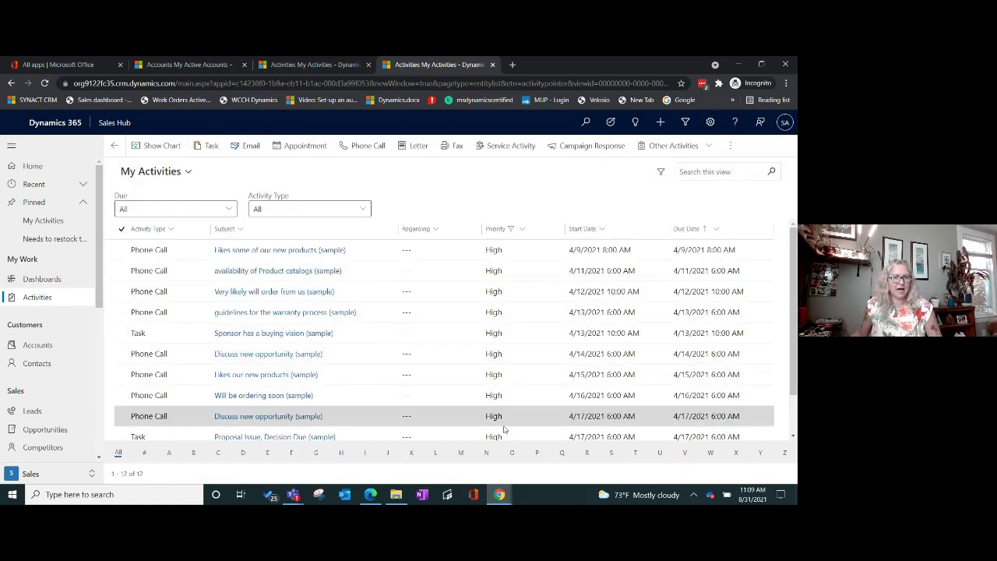
Step: Sort the activities by Due Date, newest to oldest
scroll(551, 370, down, 2)
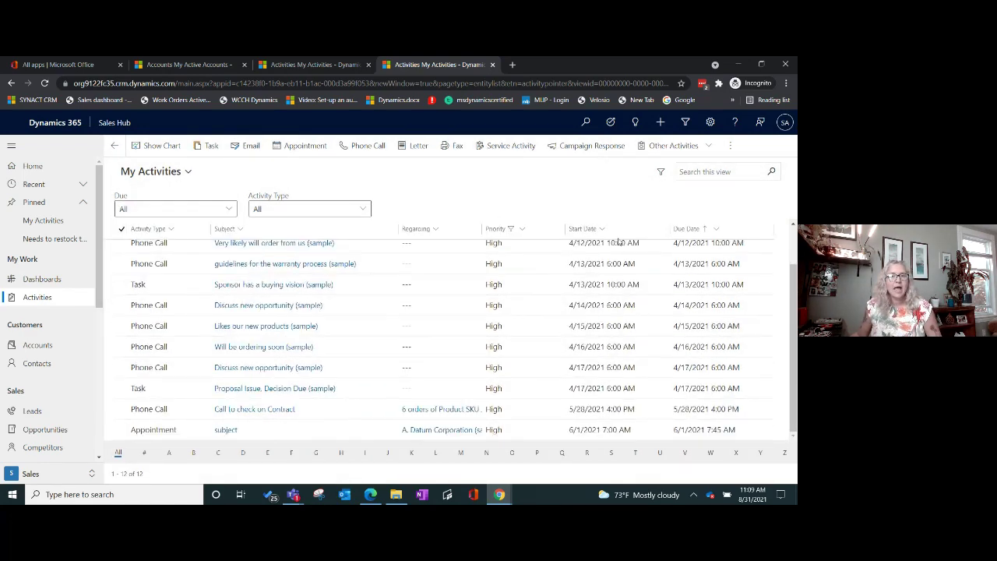
click(706, 231)
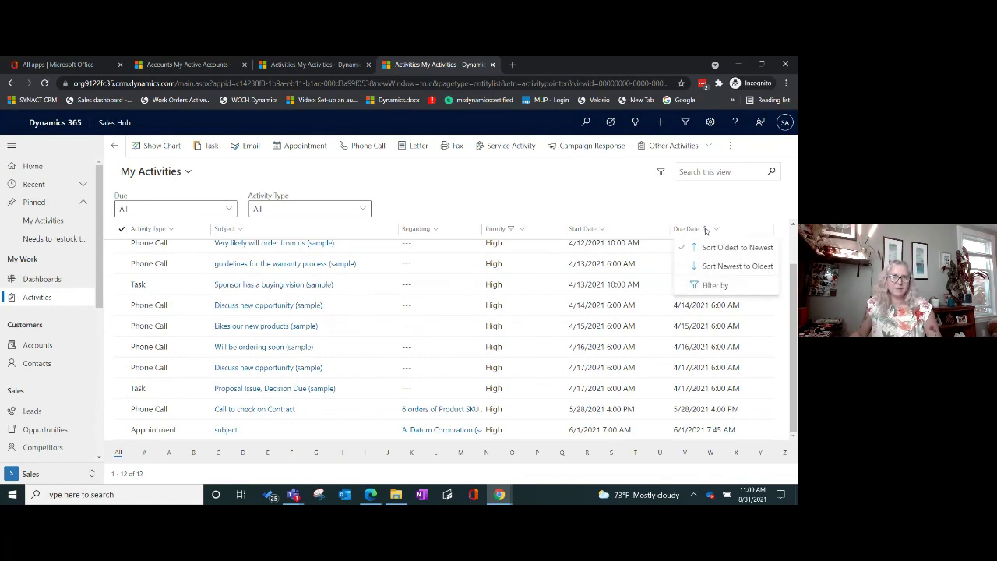
click(712, 269)
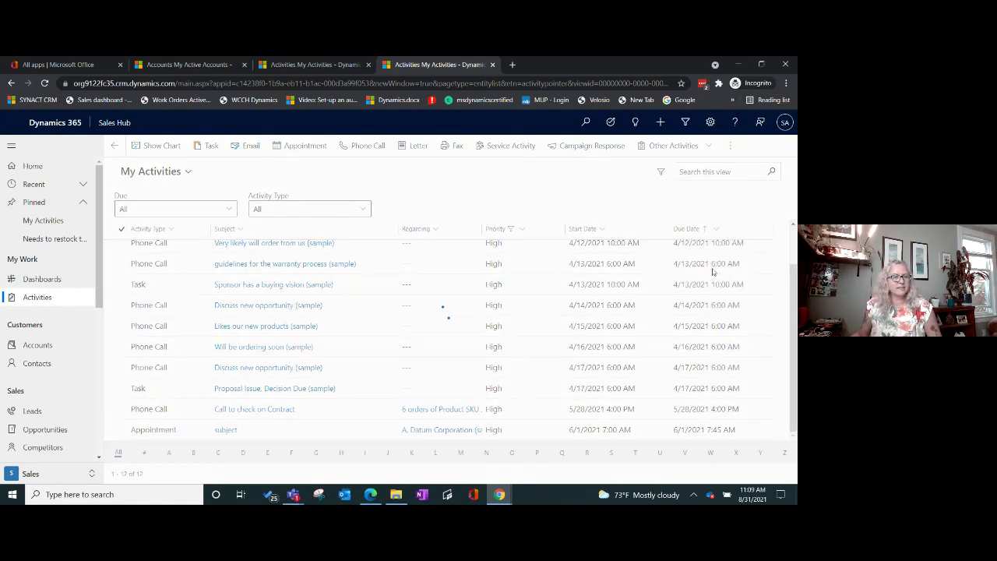
scroll(460, 366, up, 2)
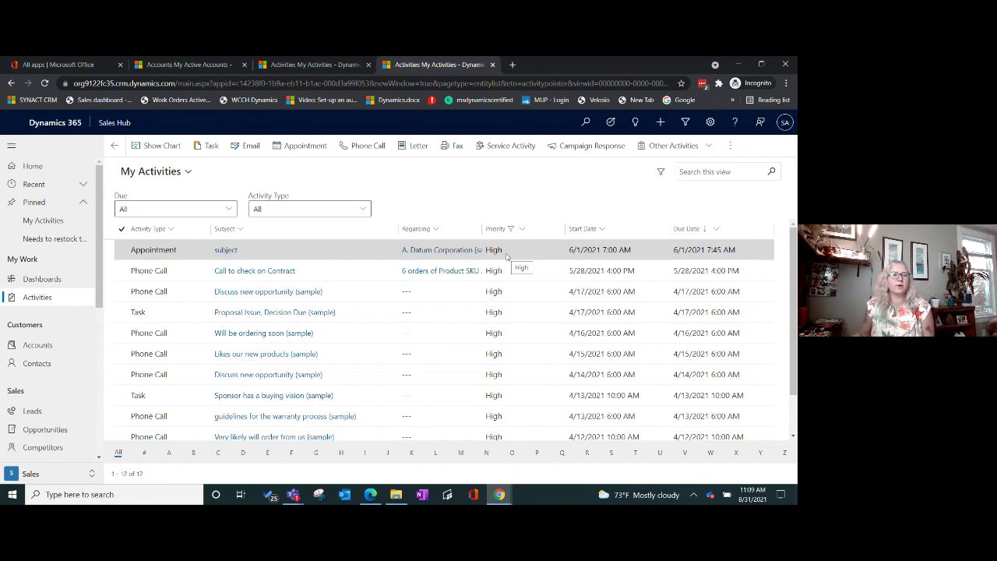
Step: Open a High-priority appointment and follow its A. Datum Corporation (sample) attendee to the account record
click(361, 250)
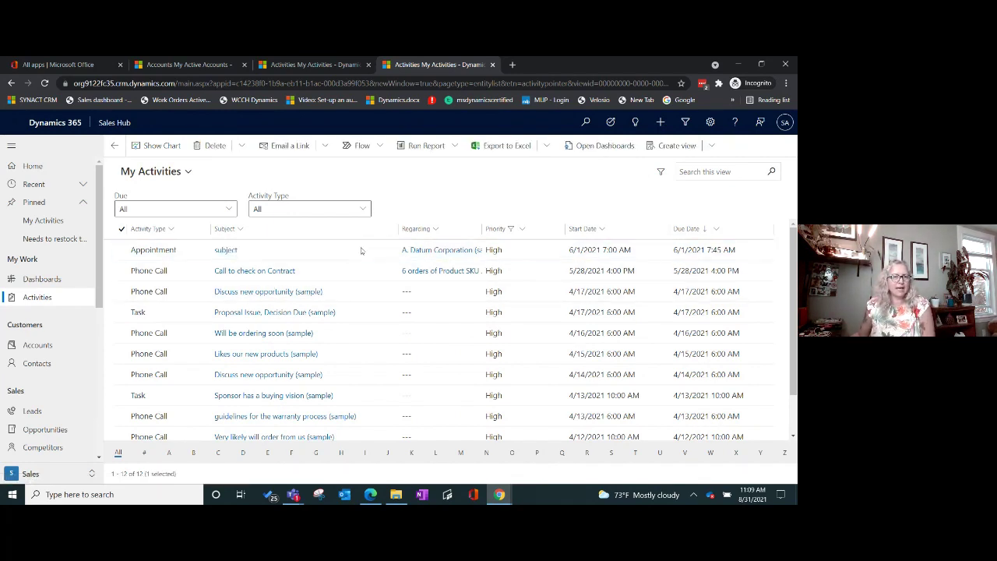
double_click(361, 250)
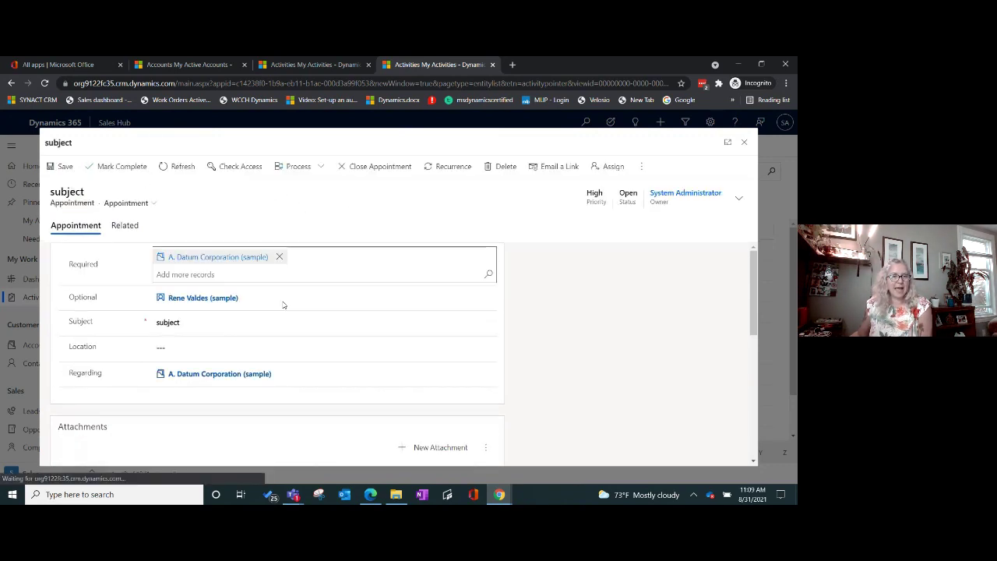
scroll(284, 305, down, 5)
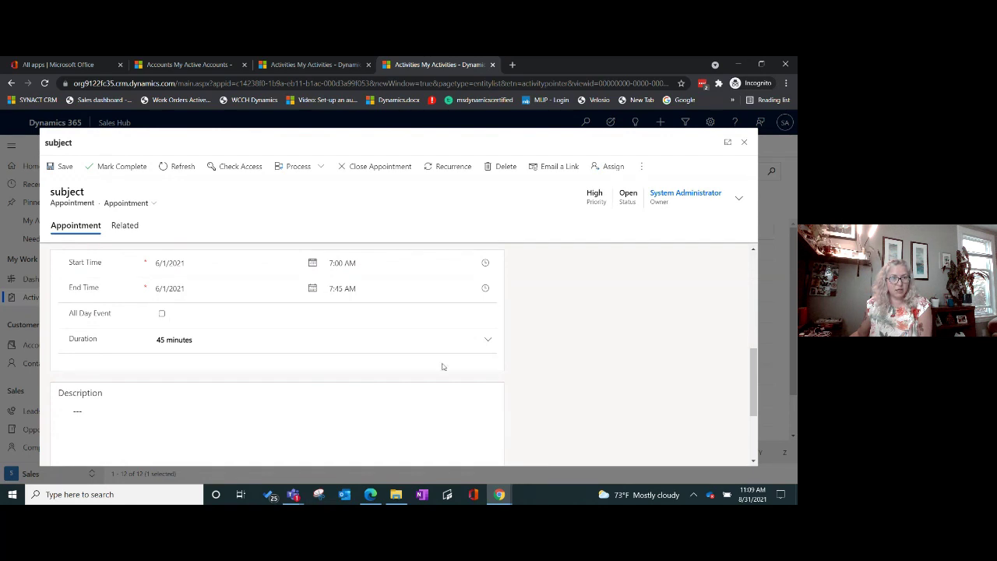
scroll(343, 383, down, 3)
scroll(343, 382, up, 8)
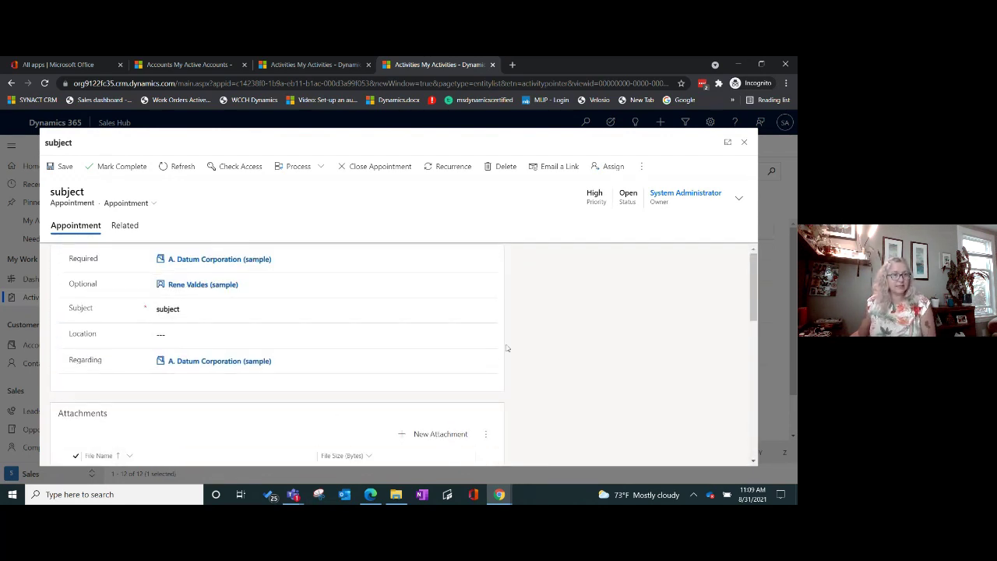
click(209, 262)
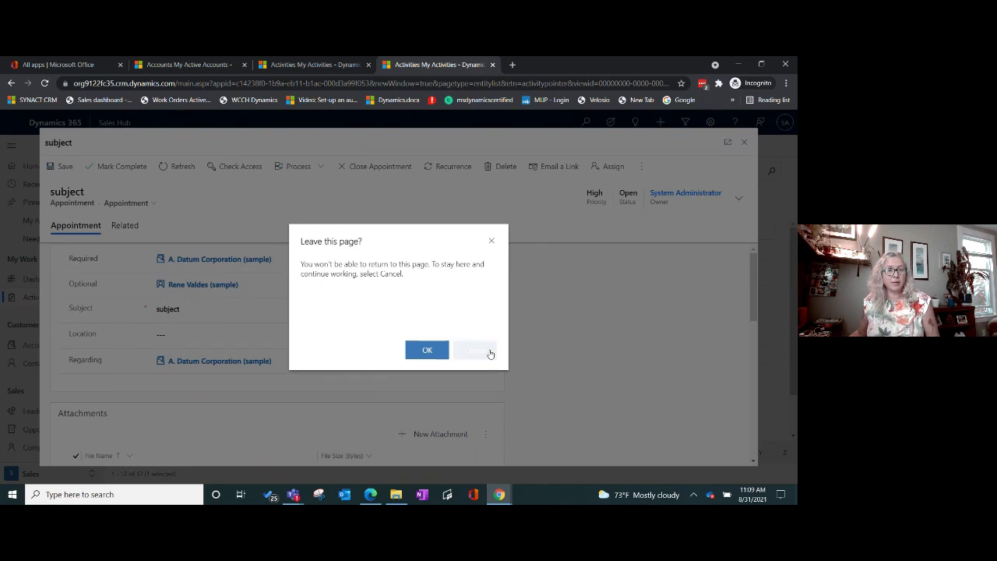
click(441, 352)
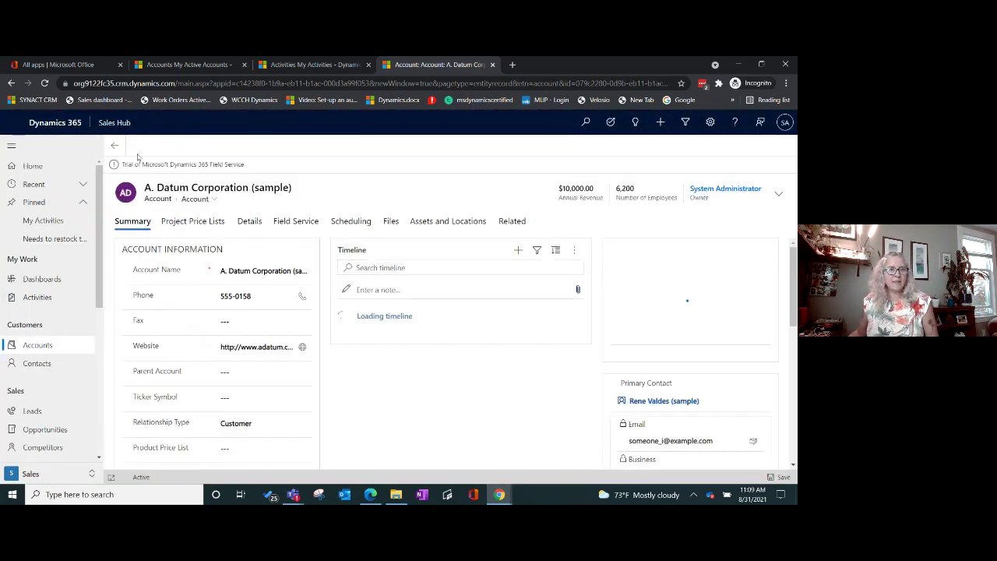
Step: Go back from the A. Datum account to the filtered My Activities list
click(114, 148)
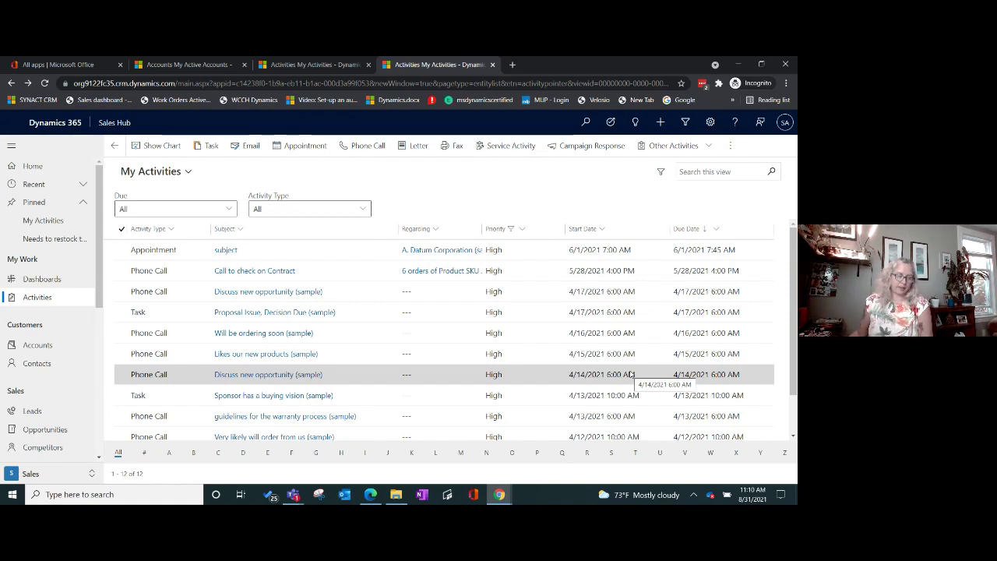
click(83, 184)
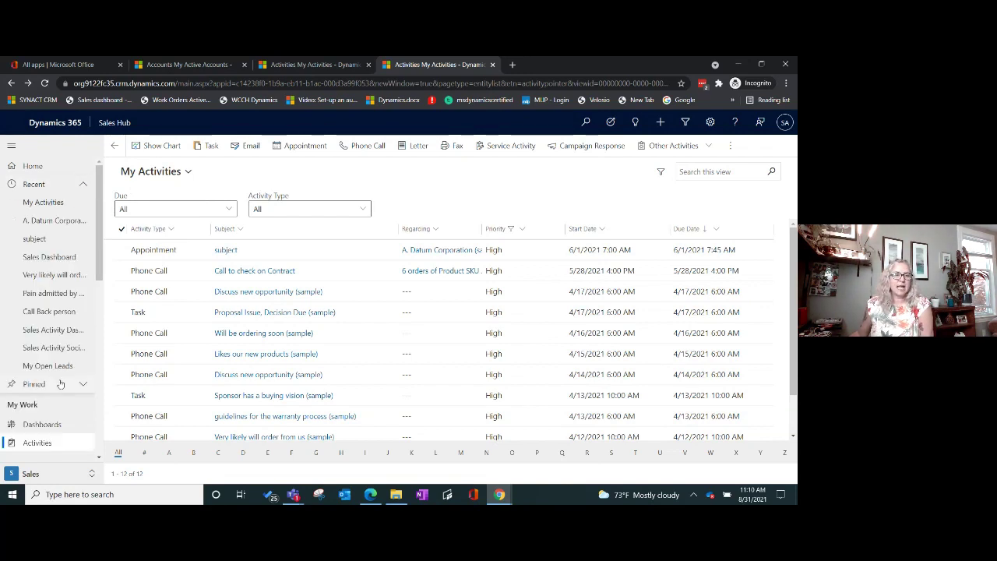
click(81, 385)
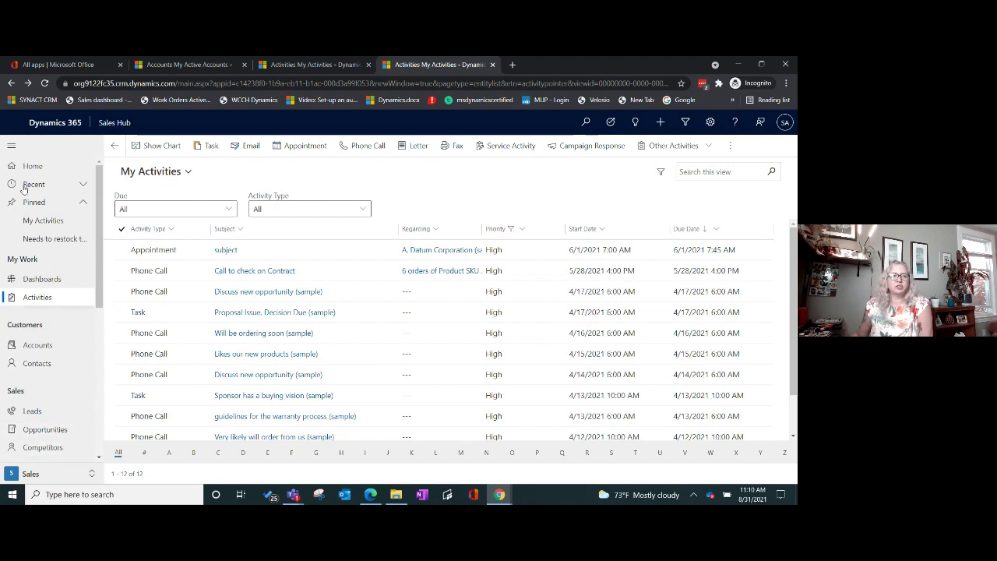
click(74, 185)
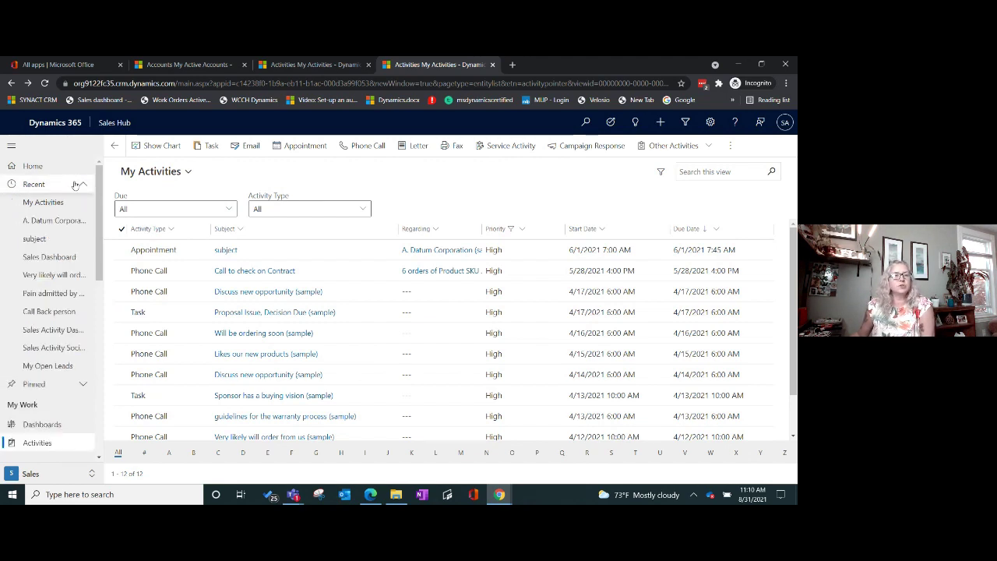
click(73, 187)
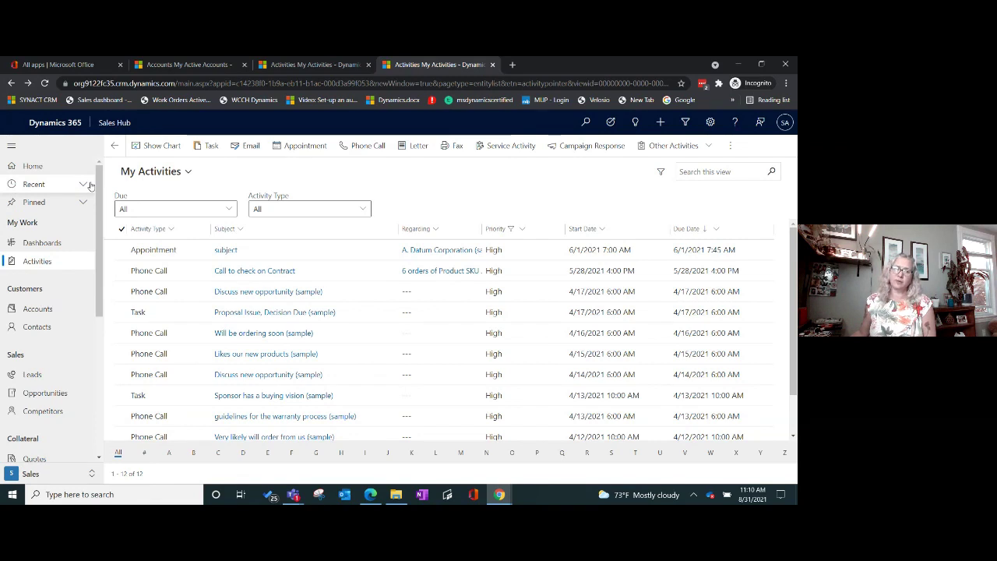
click(83, 185)
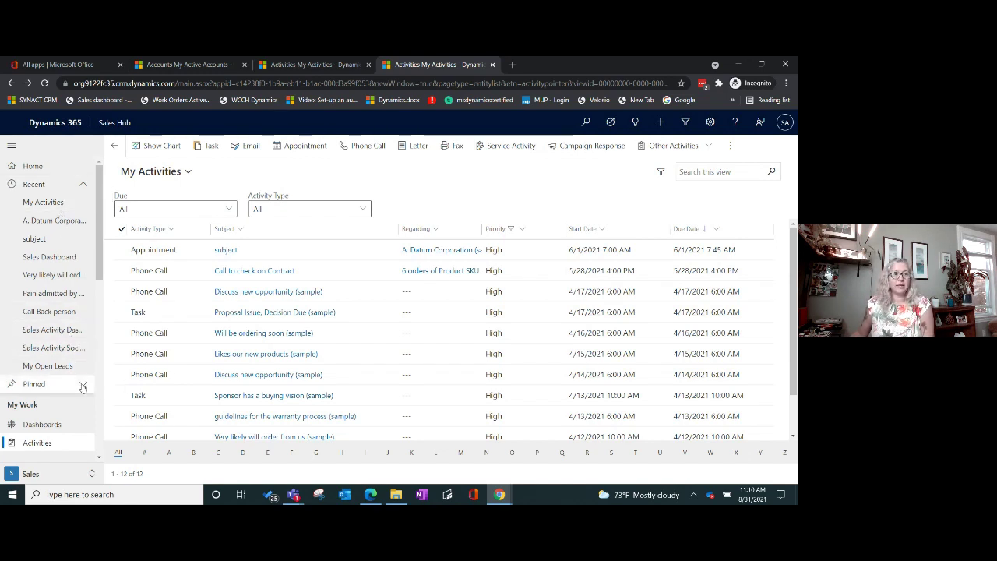
click(83, 387)
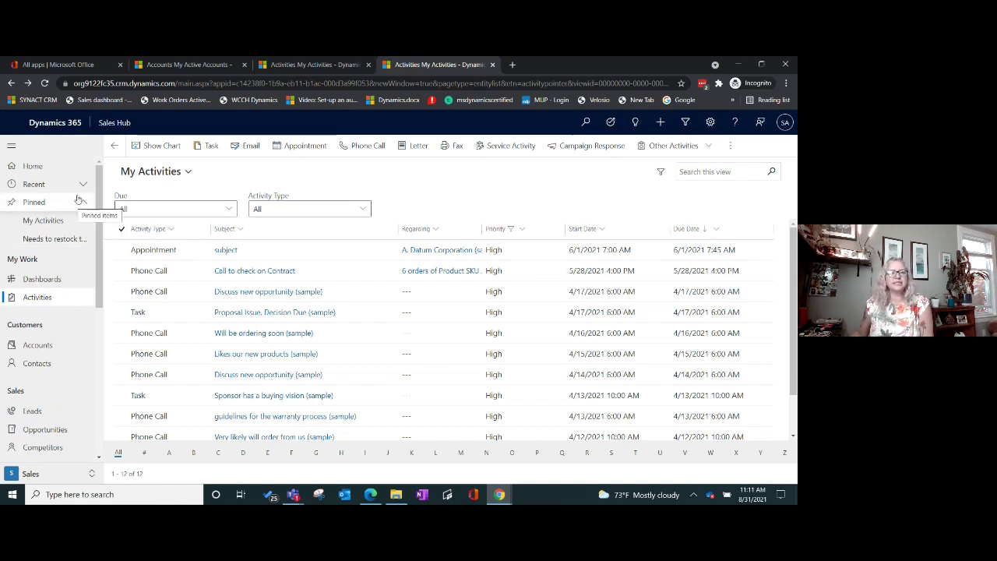
click(83, 184)
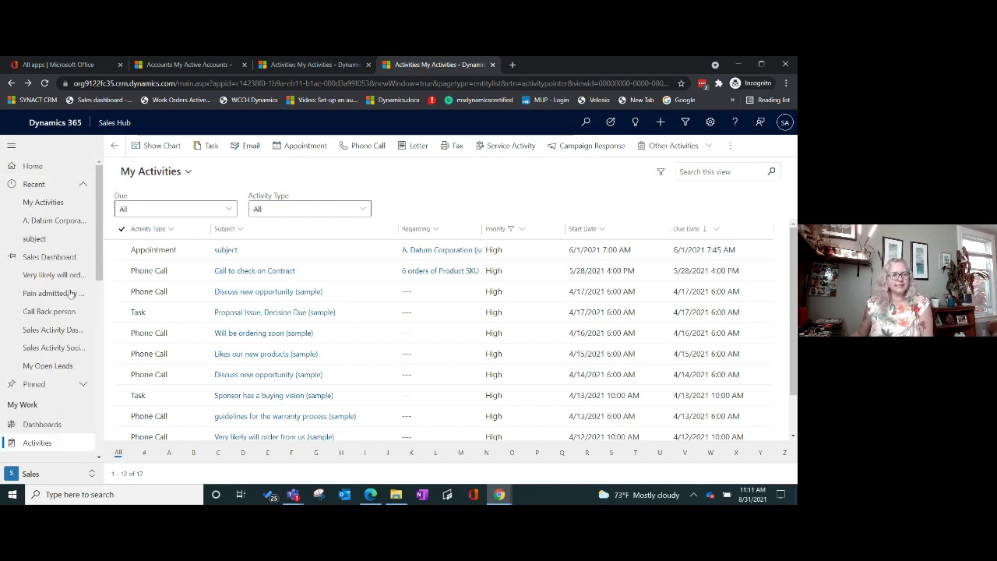
click(81, 186)
click(82, 204)
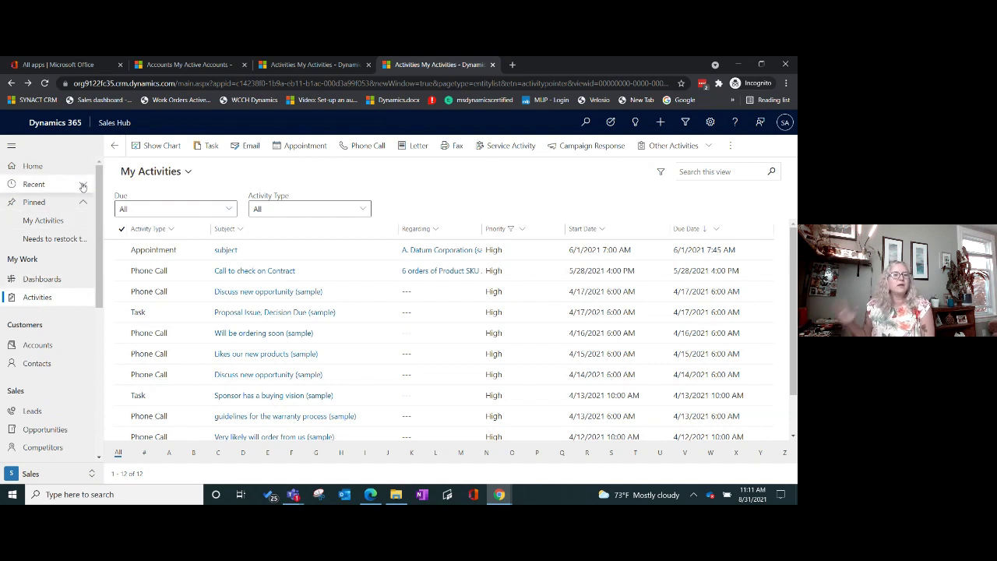
click(83, 186)
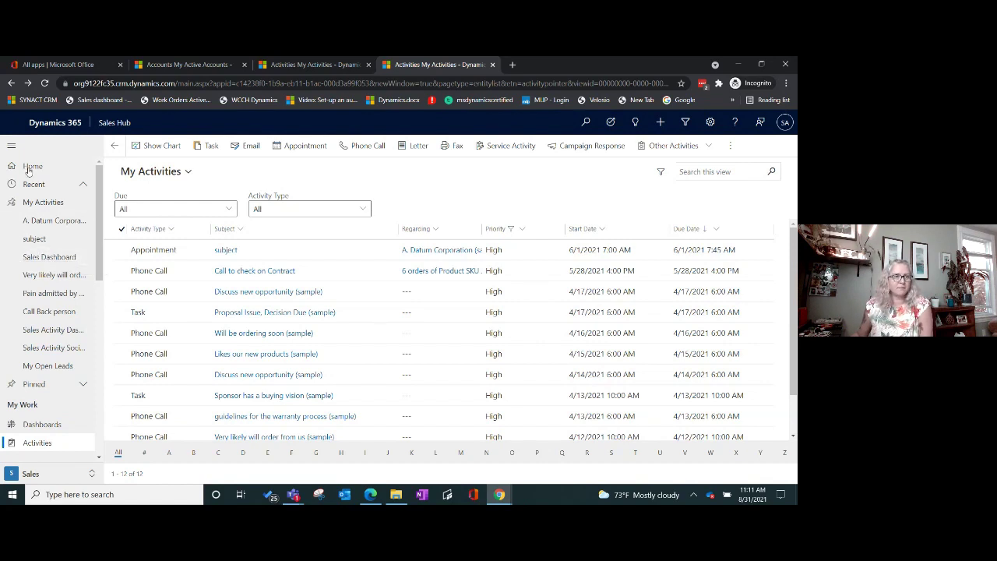
Step: Pin Sales Dashboard from the recent items and open it from Pinned
click(17, 259)
click(85, 184)
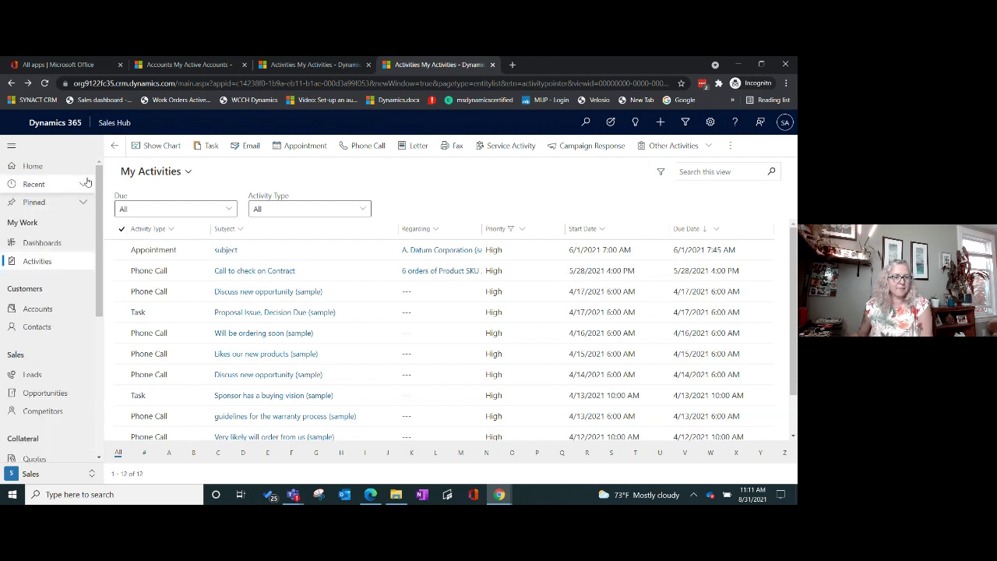
click(83, 204)
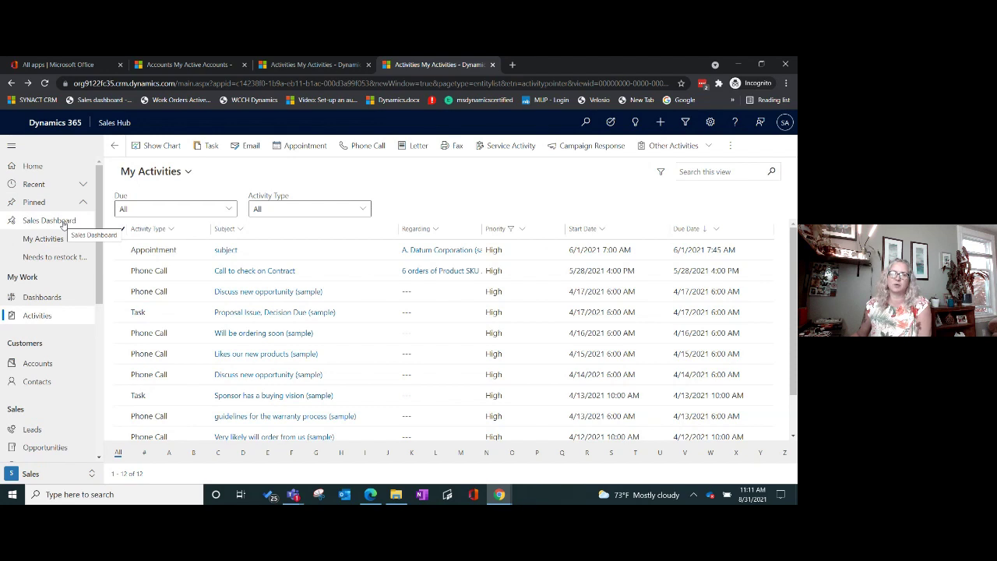
click(64, 222)
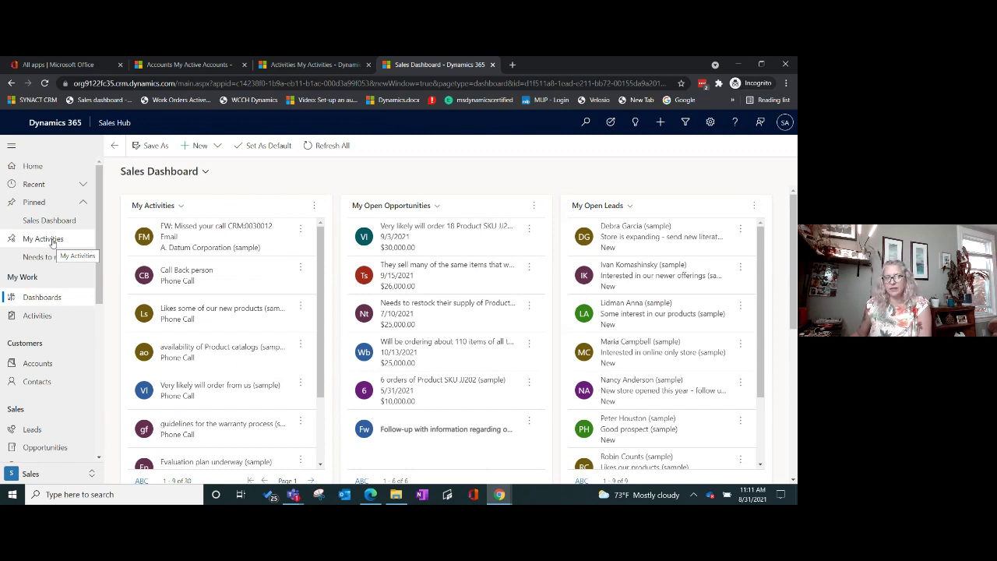
Step: Return to My Activities, pin the My Open Leads view and show the pinned items
click(53, 242)
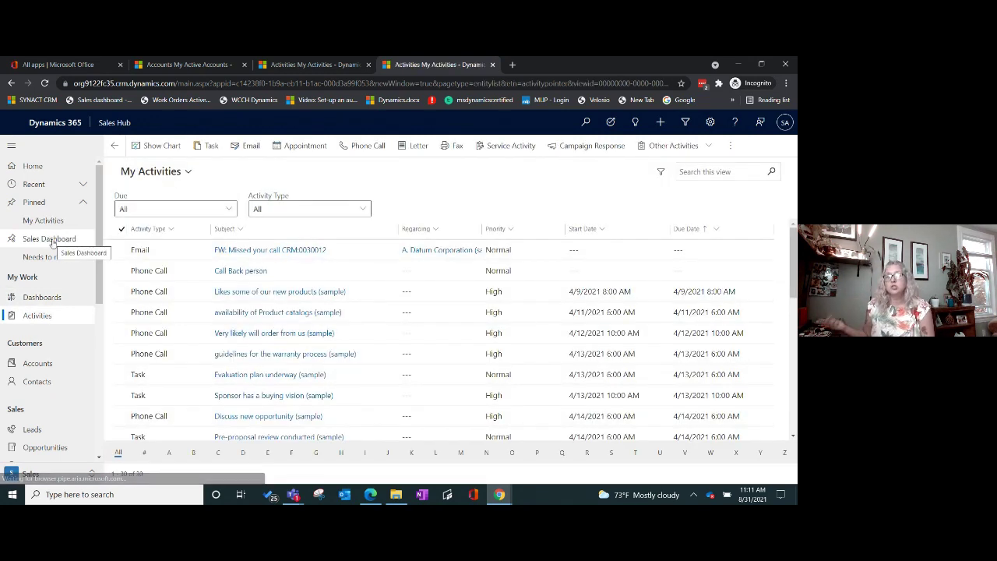
click(83, 185)
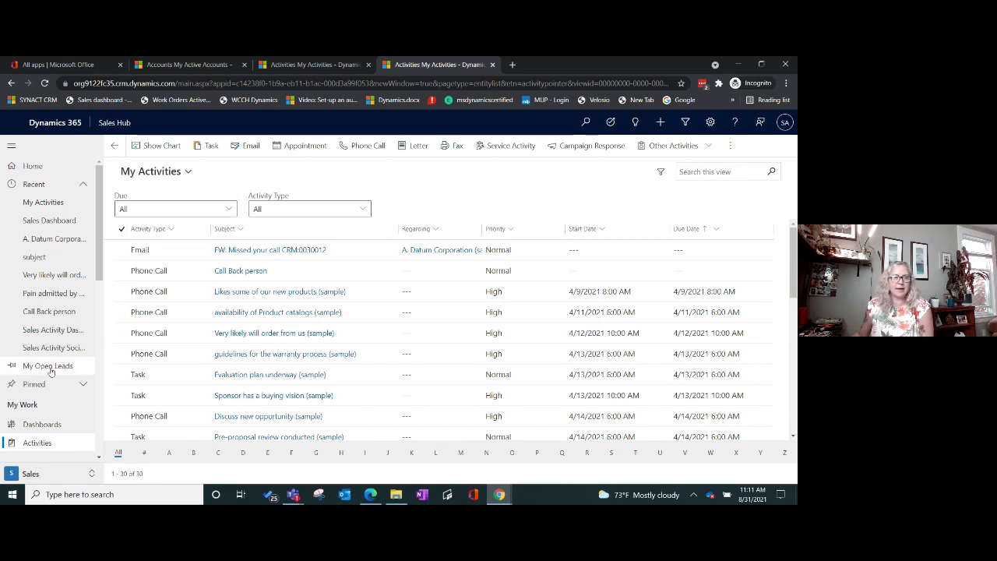
click(16, 369)
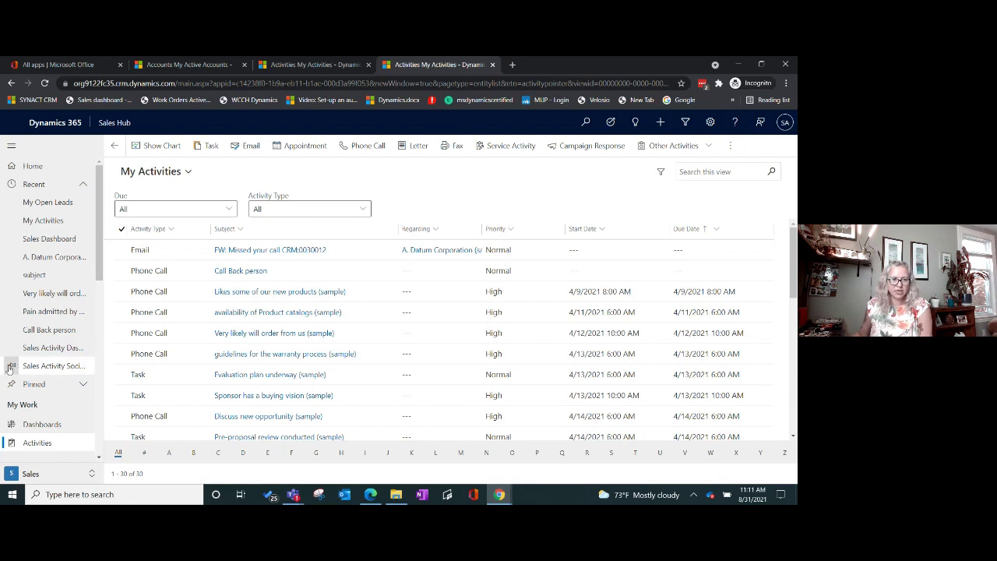
click(83, 383)
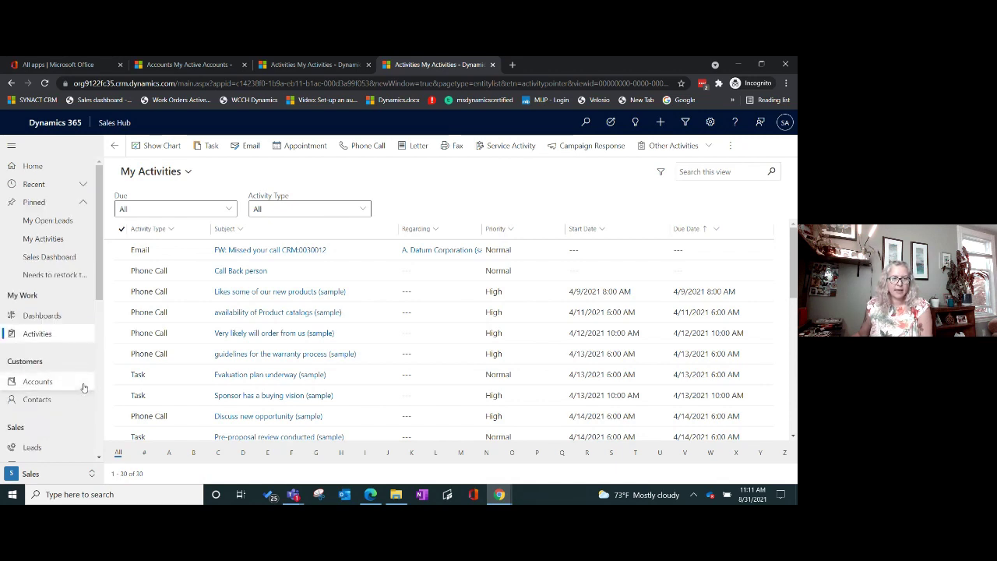
Step: Review the nine open leads, then go to the six My Open Opportunities and its view list
click(69, 225)
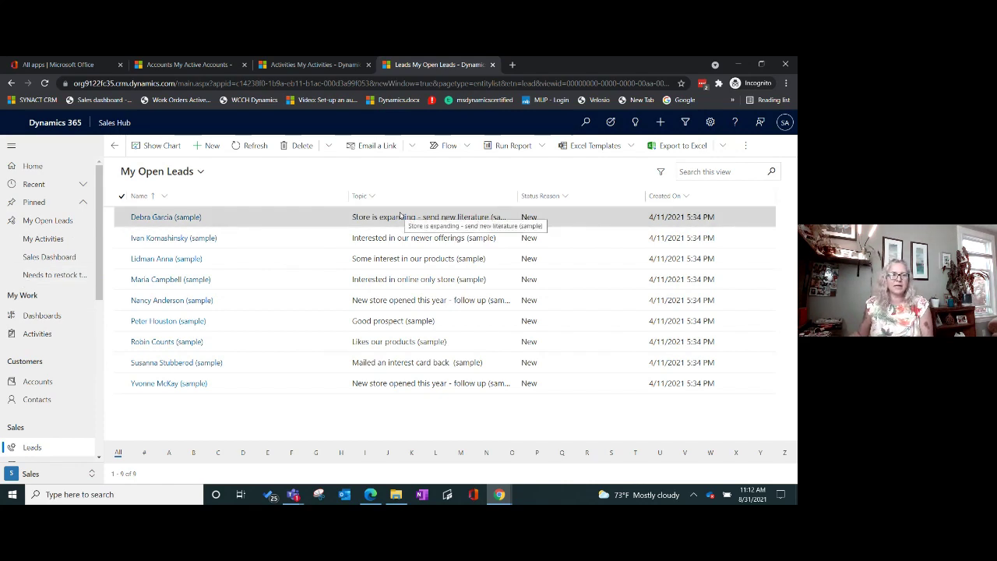
scroll(66, 333, down, 2)
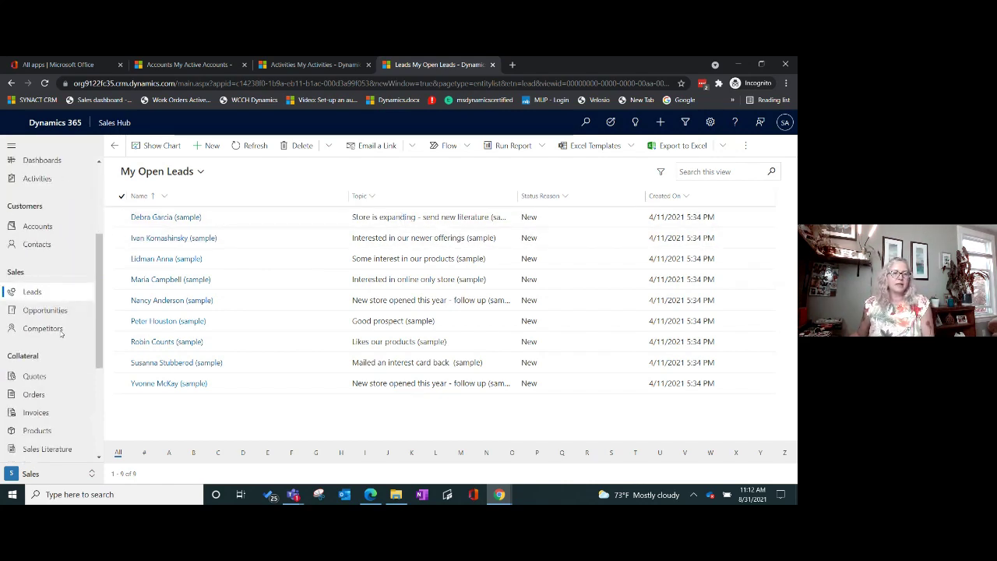
click(57, 312)
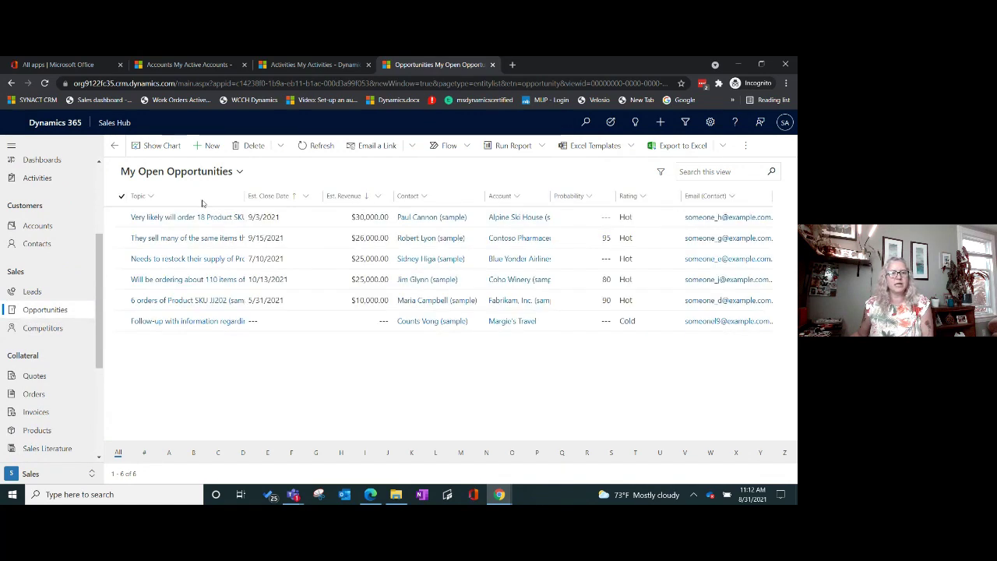
click(234, 172)
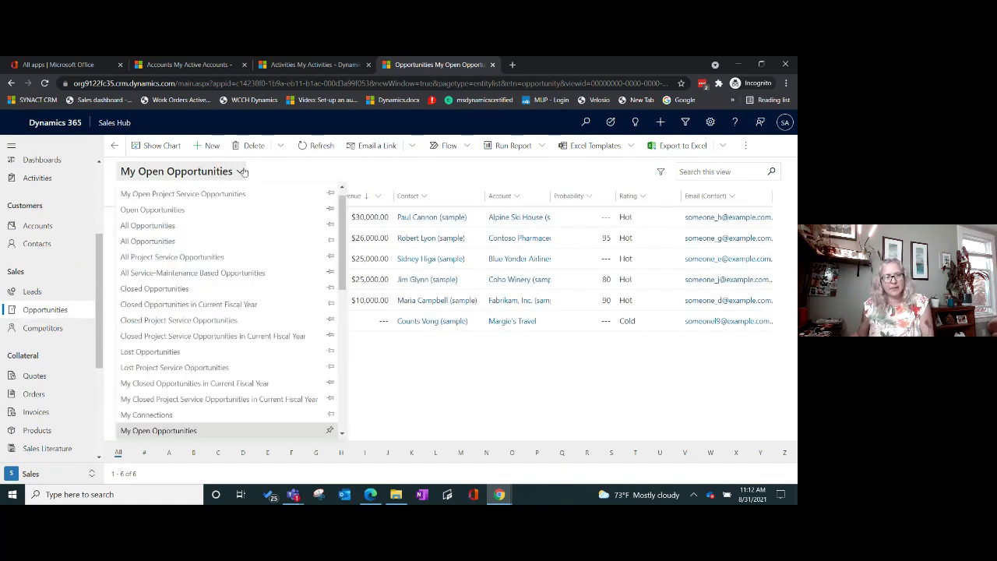
Step: Switch to the Open Opportunities view and pin it to the sitemap
click(190, 212)
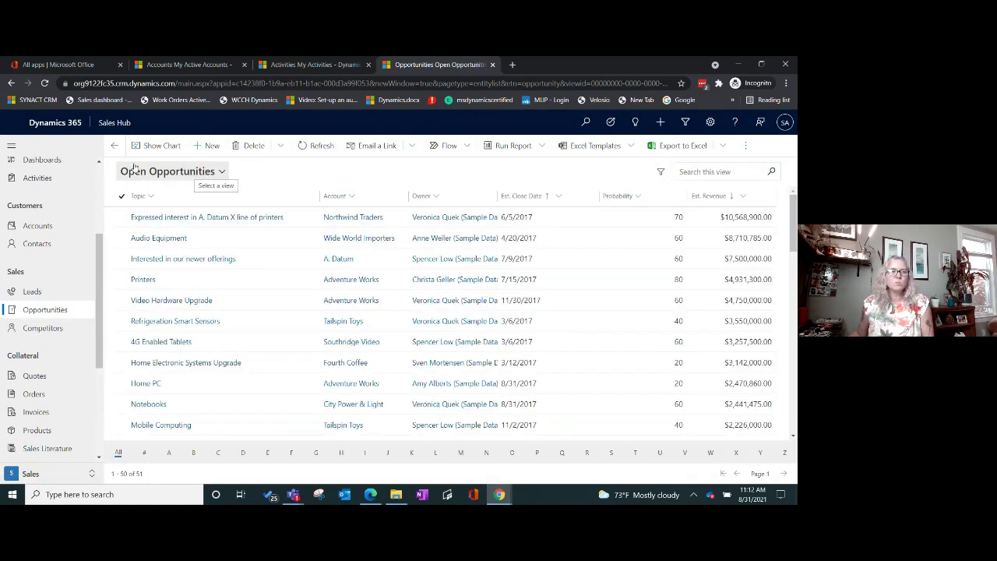
scroll(94, 259, down, 1)
scroll(89, 249, up, 5)
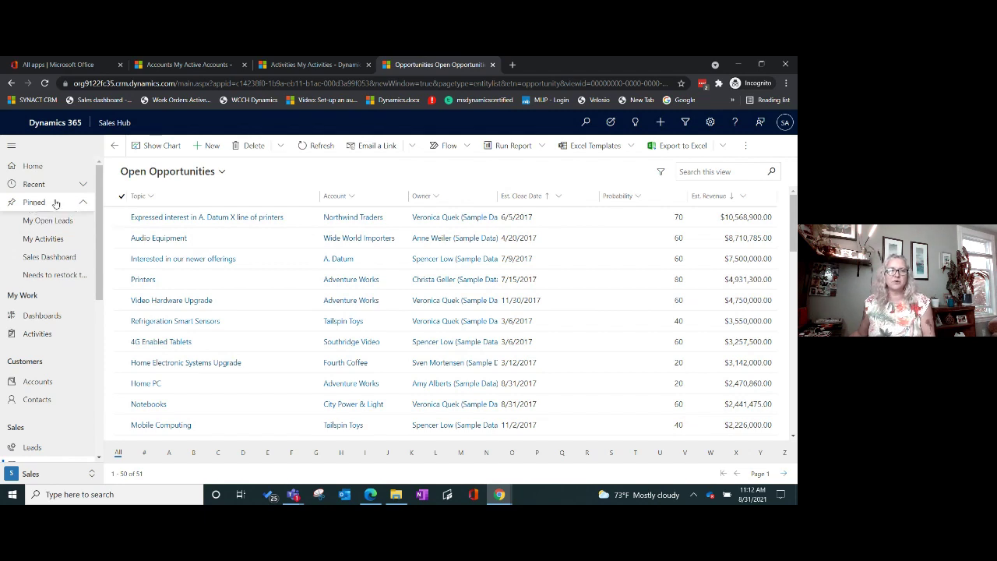
click(84, 185)
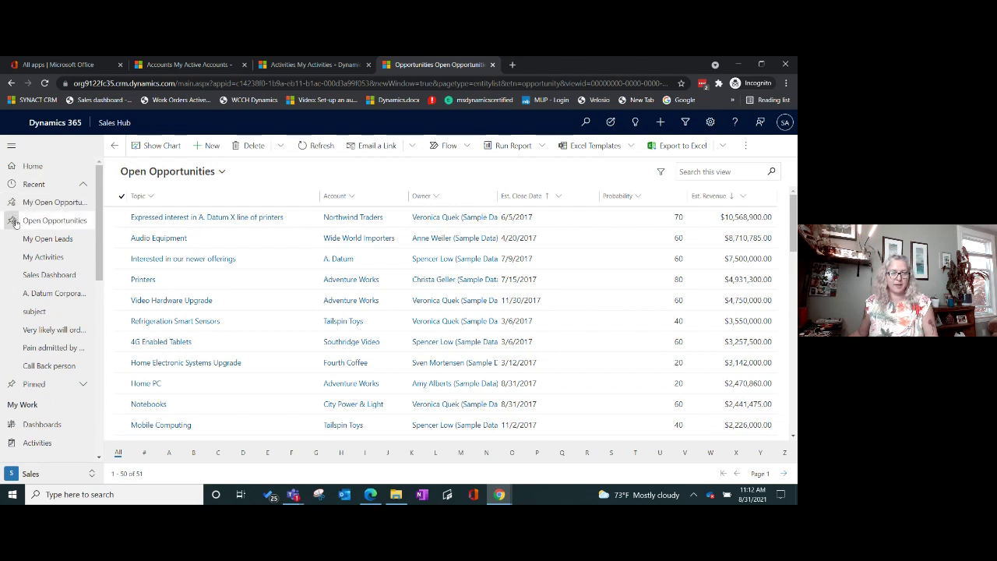
click(83, 184)
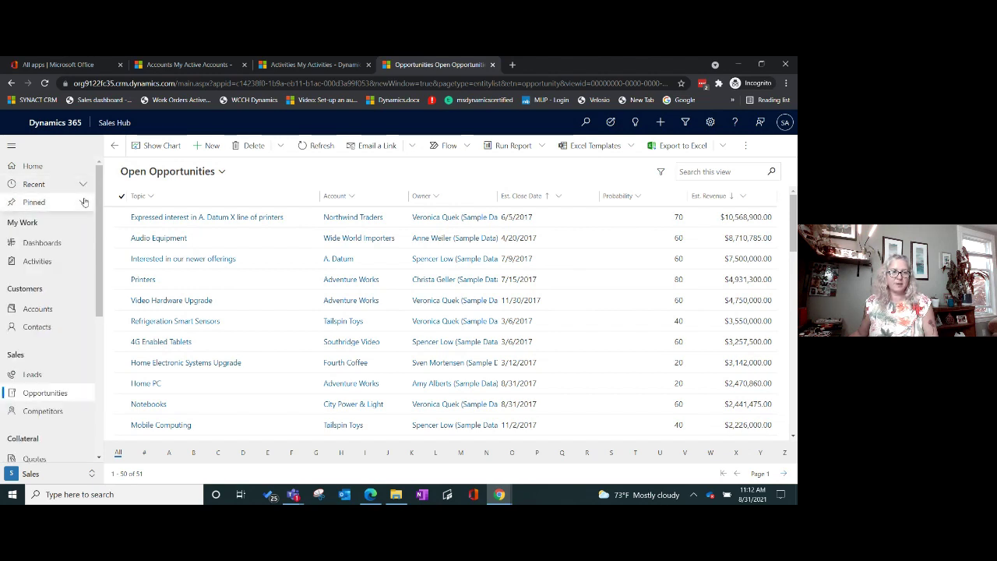
click(85, 202)
Step: Move between the pinned views, settle on Open Opportunities, and show the Account column options
click(62, 221)
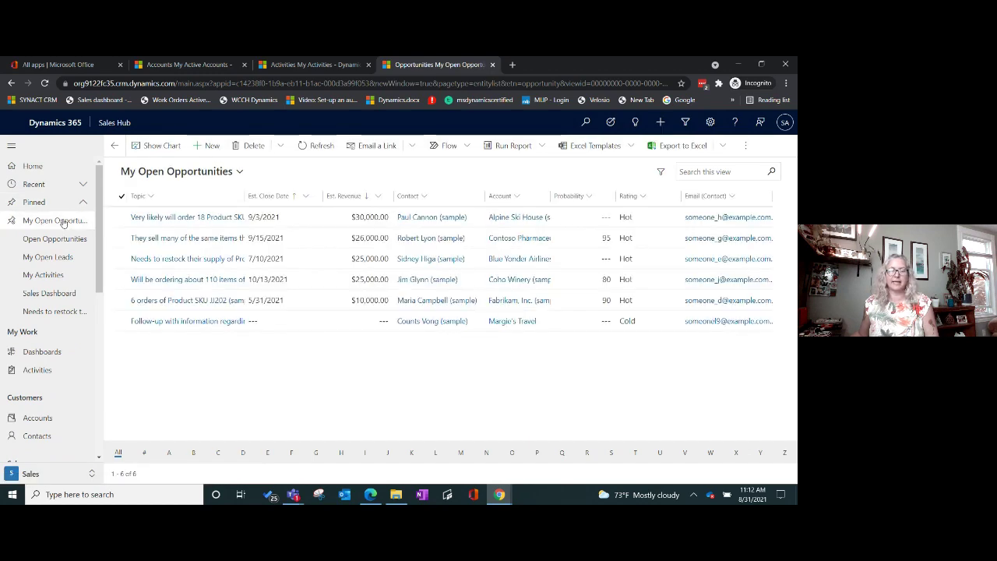
click(62, 240)
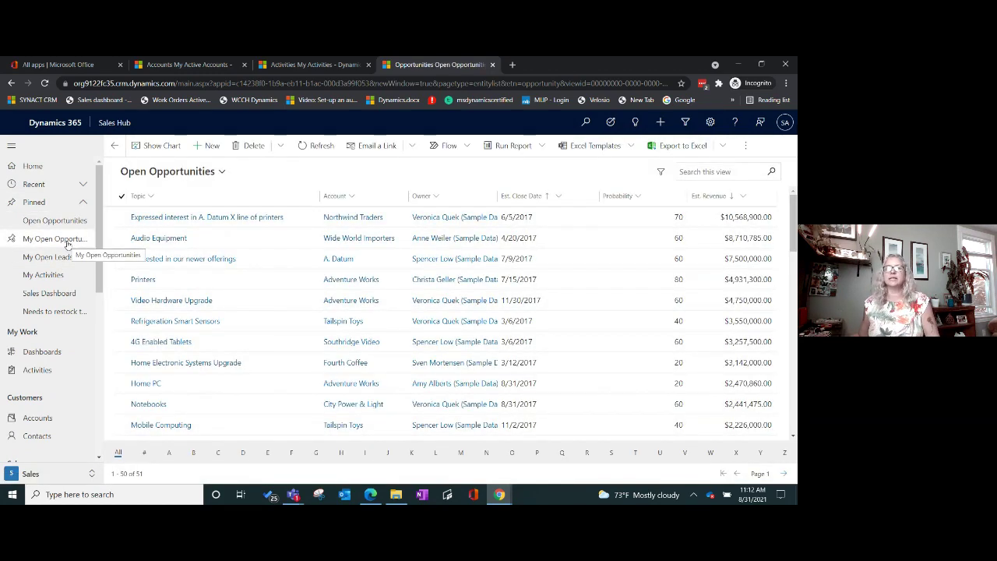
click(45, 273)
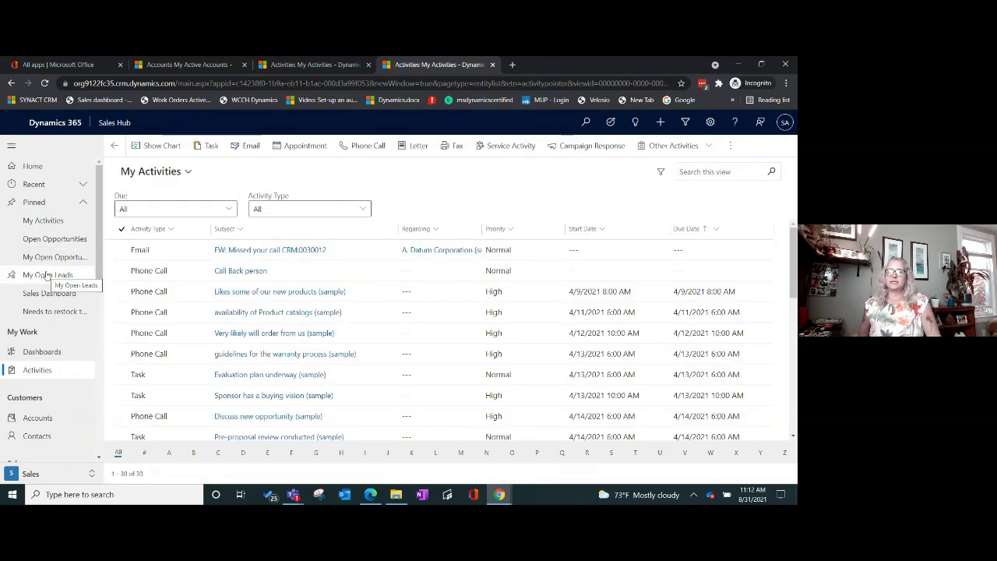
click(66, 240)
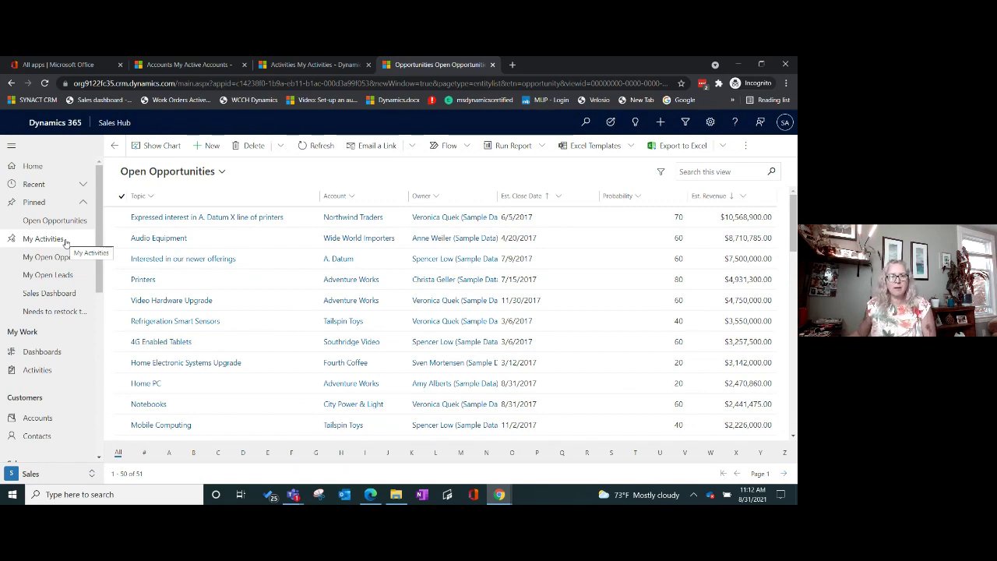
click(352, 196)
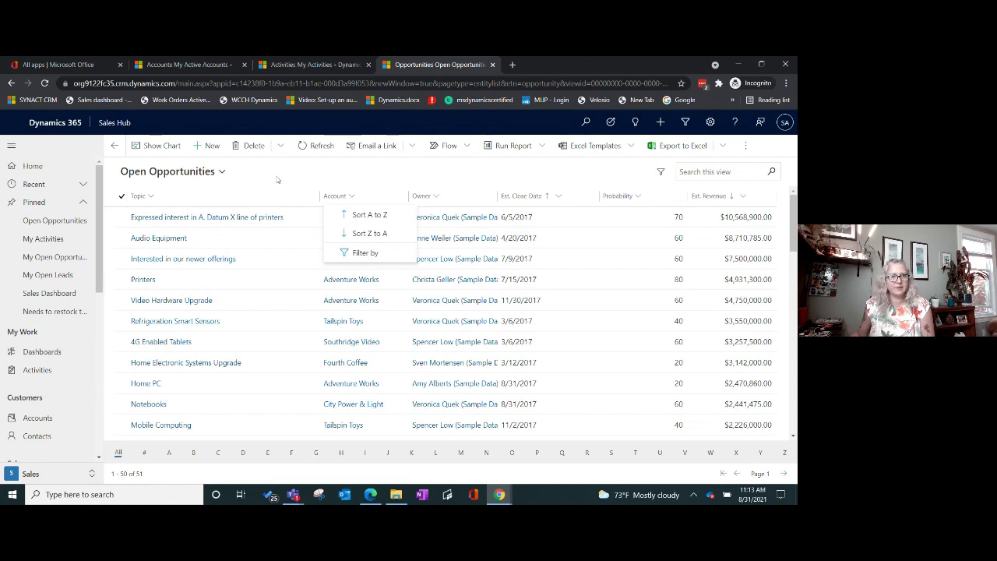
Step: Search Open Opportunities for '*datum' to leave 4 matching records
click(708, 172)
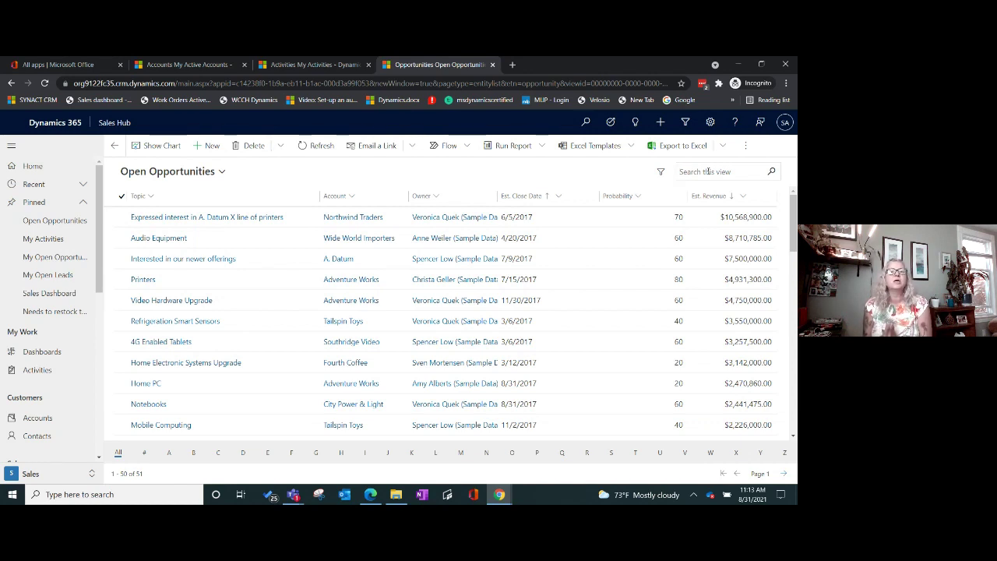
click(708, 171)
click(585, 122)
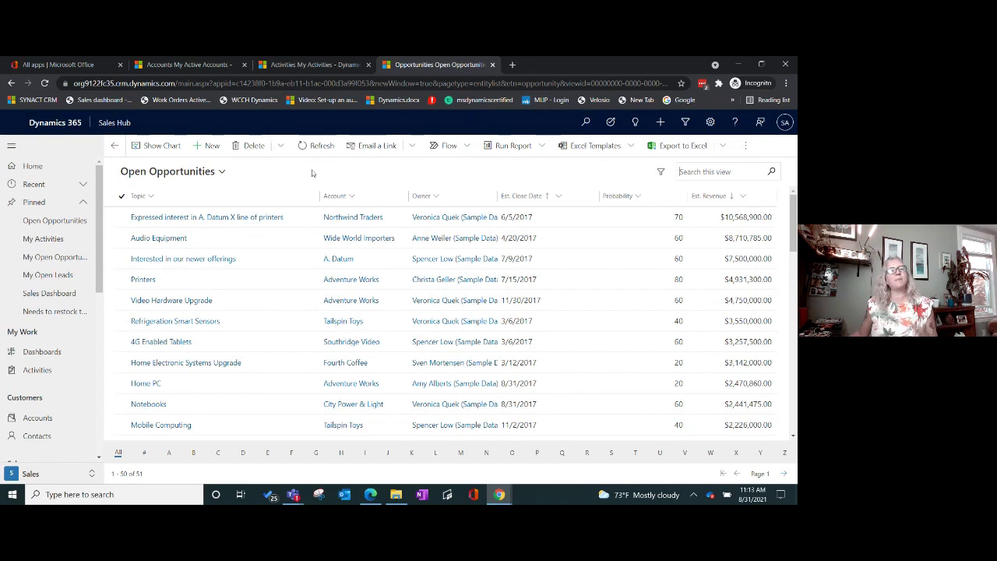
click(697, 174)
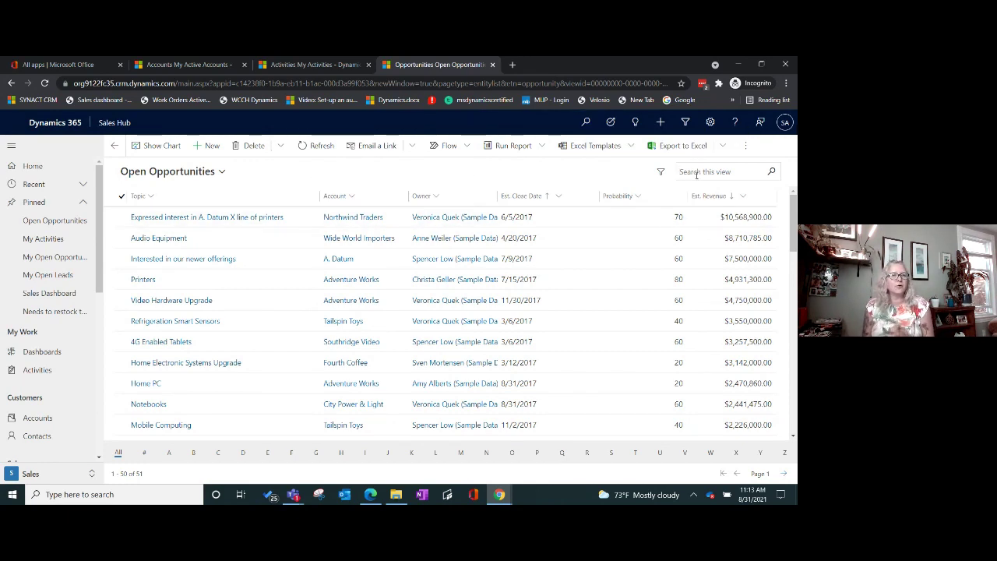
text(t)
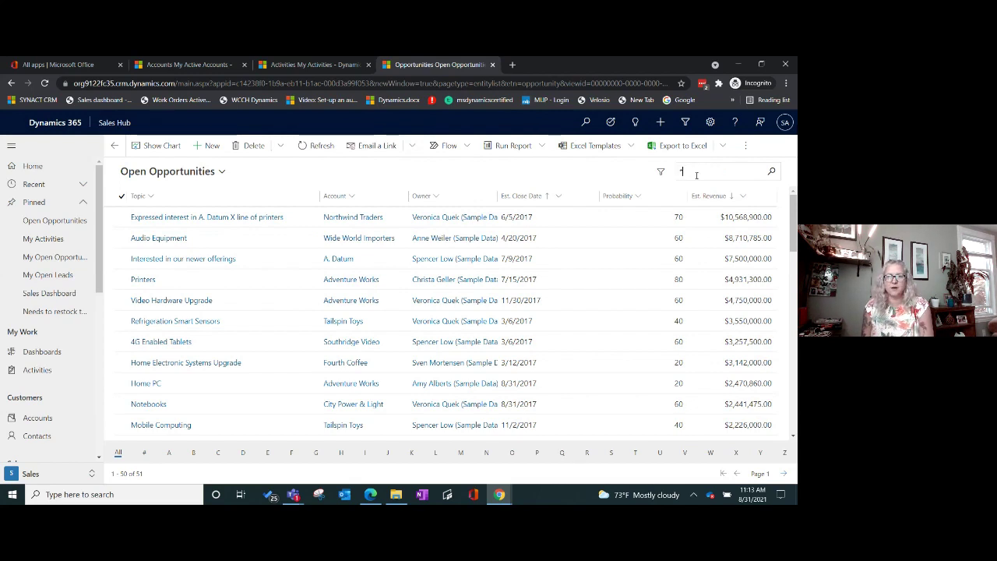
text(datum)
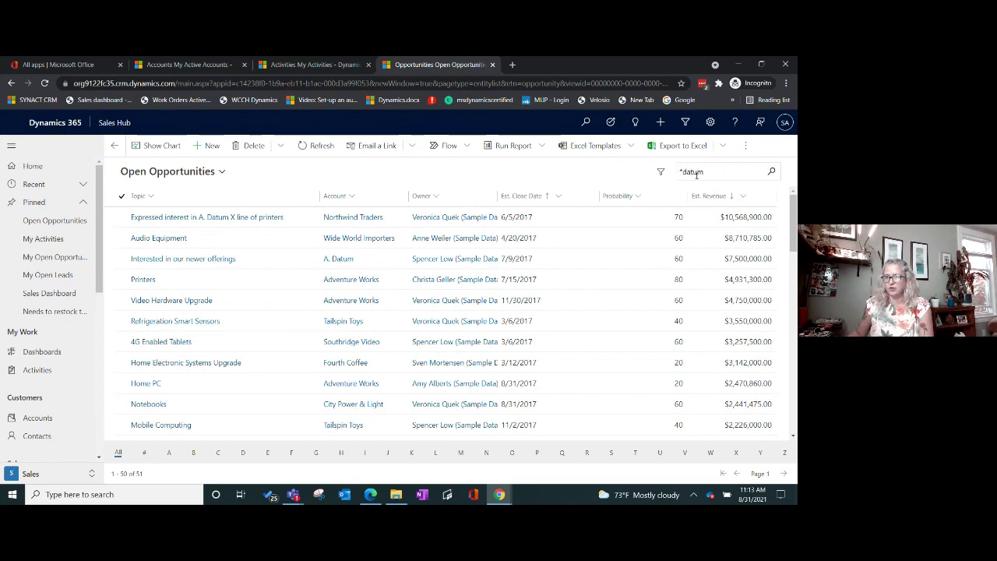
click(772, 172)
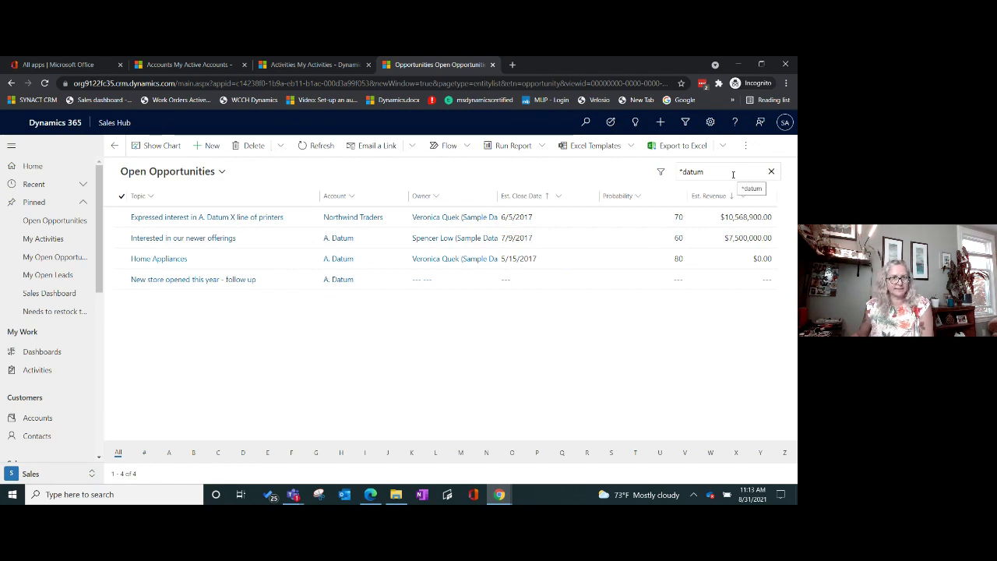
Step: Open 'Interested in our newer offerings' with the other three datum matches listed beside it
double_click(309, 240)
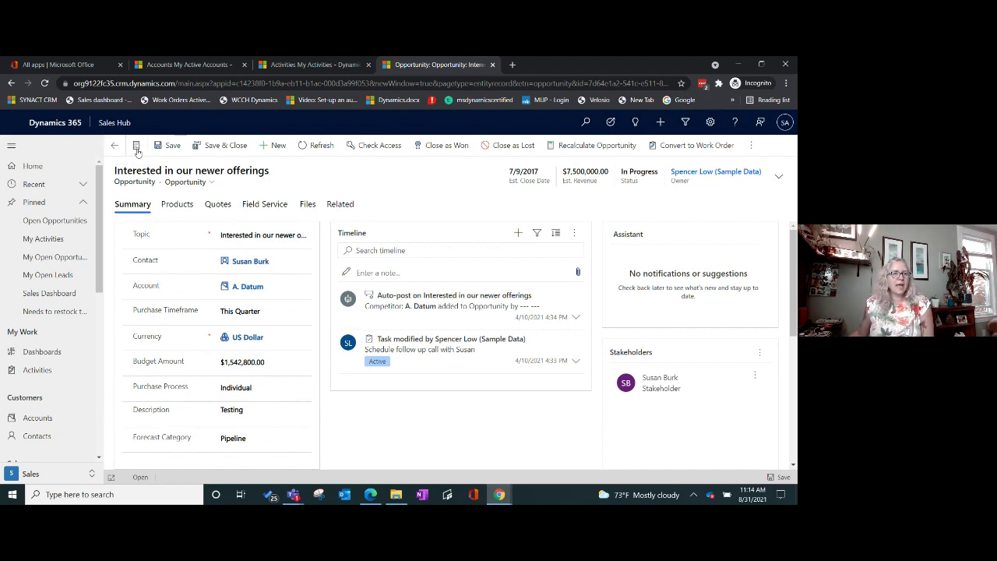
click(137, 150)
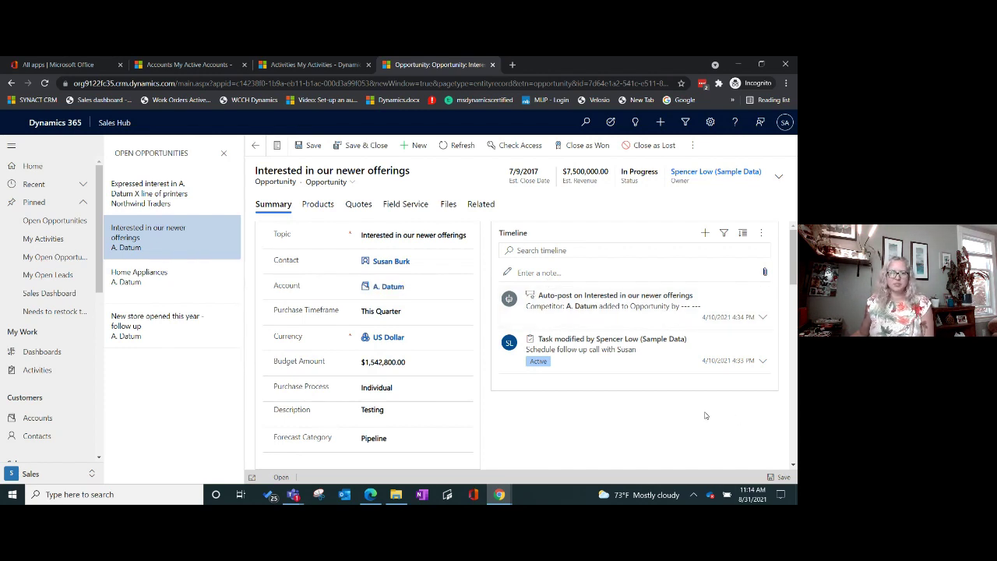
Step: Switch to Home Appliances, go back to the list, and reopen Home Appliances
click(156, 287)
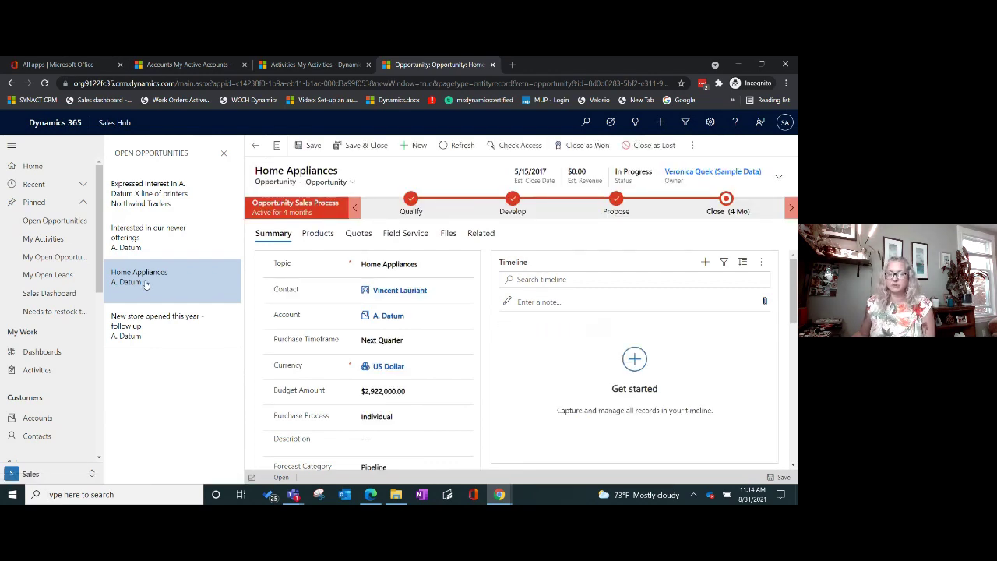
click(253, 144)
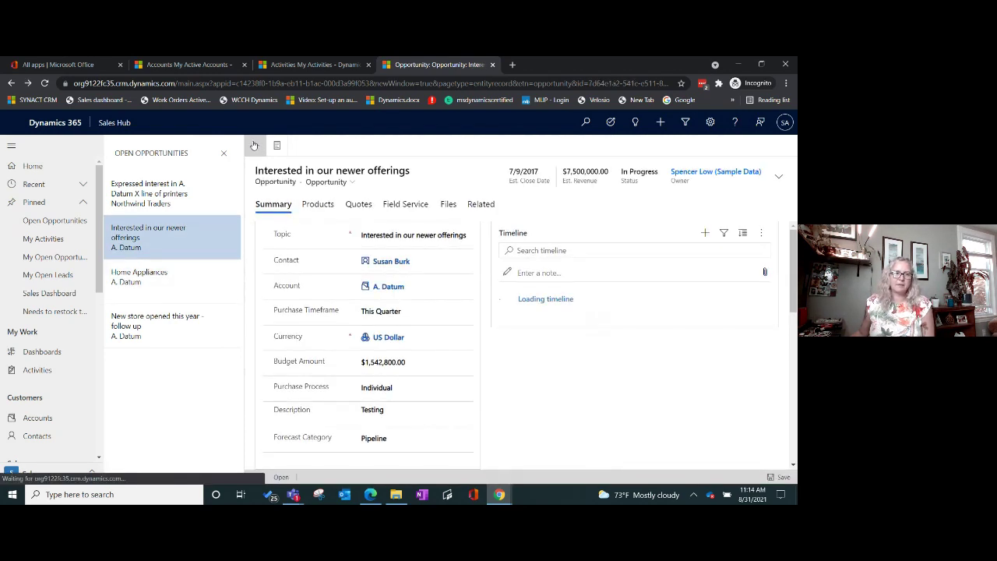
click(252, 145)
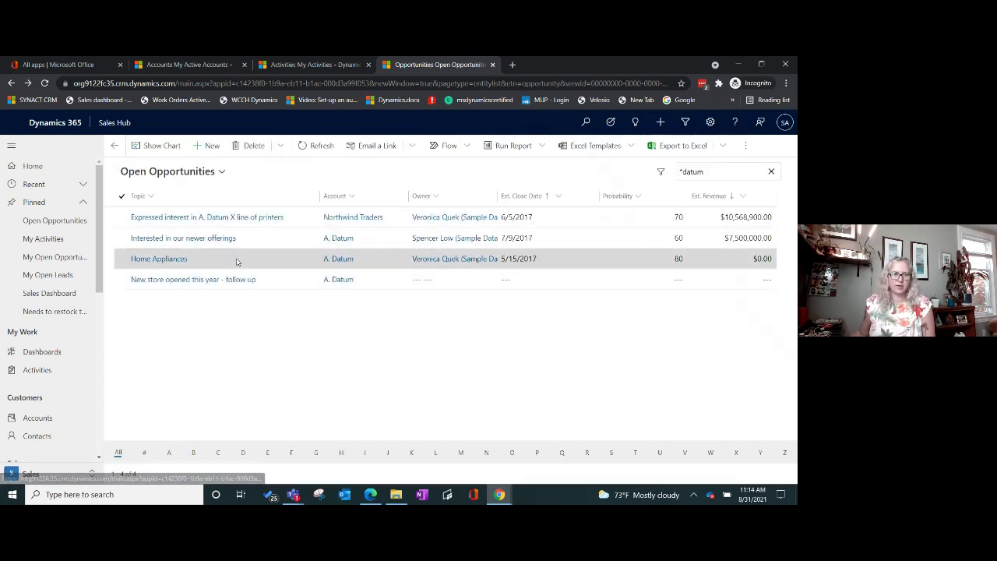
double_click(237, 261)
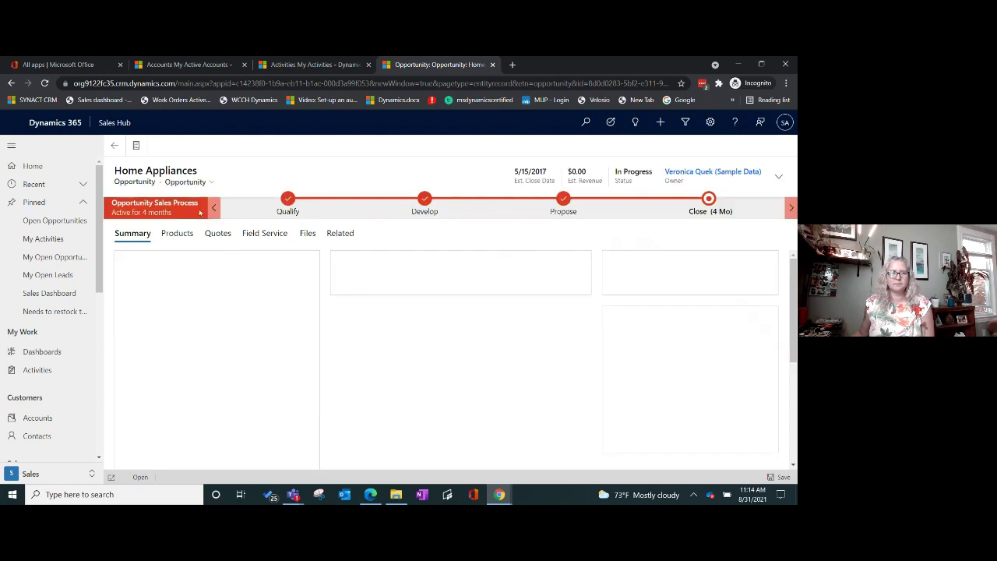
Step: Open 'New store opened this year - follow up', then step through the record set to Home Appliances
click(114, 145)
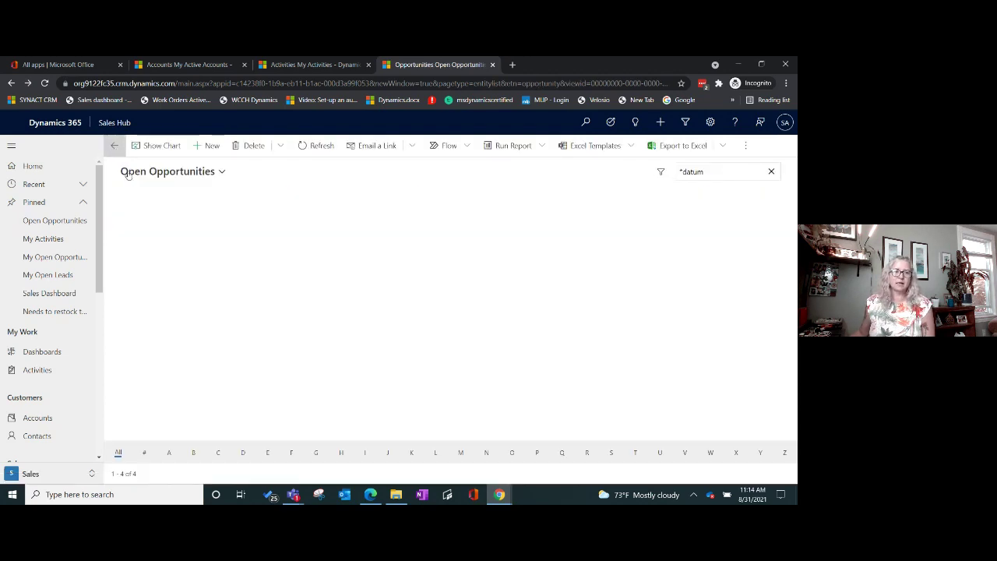
double_click(292, 280)
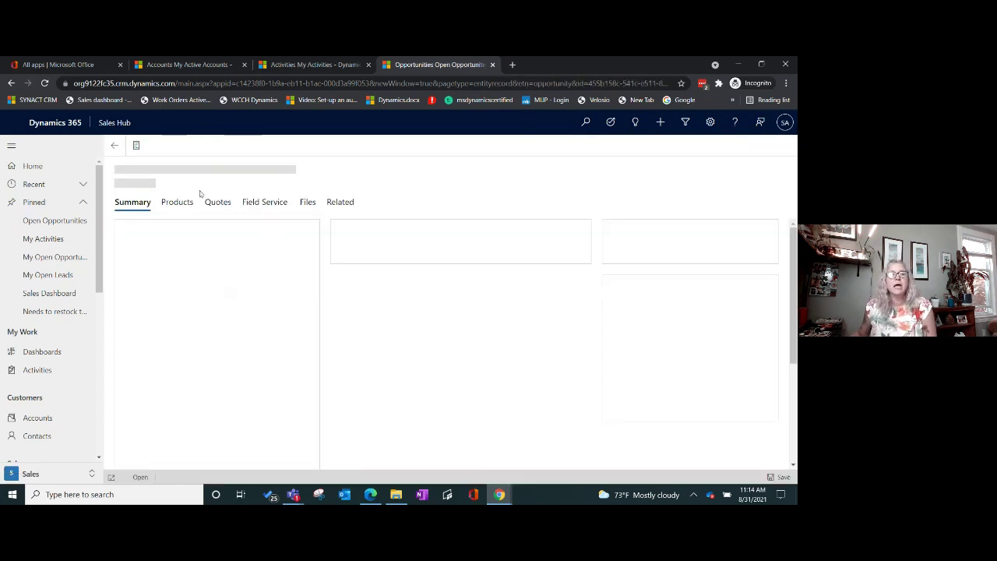
click(136, 147)
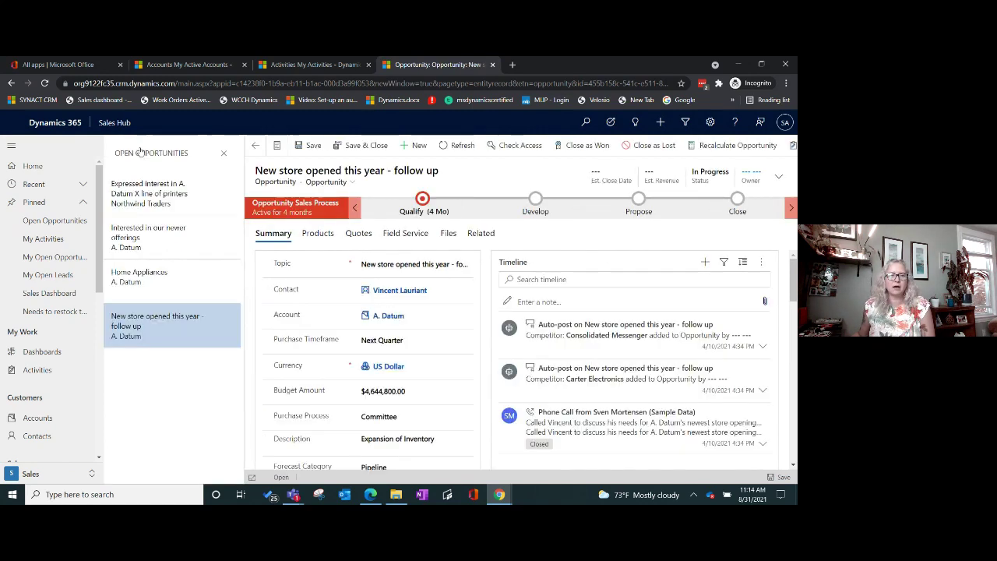
click(169, 250)
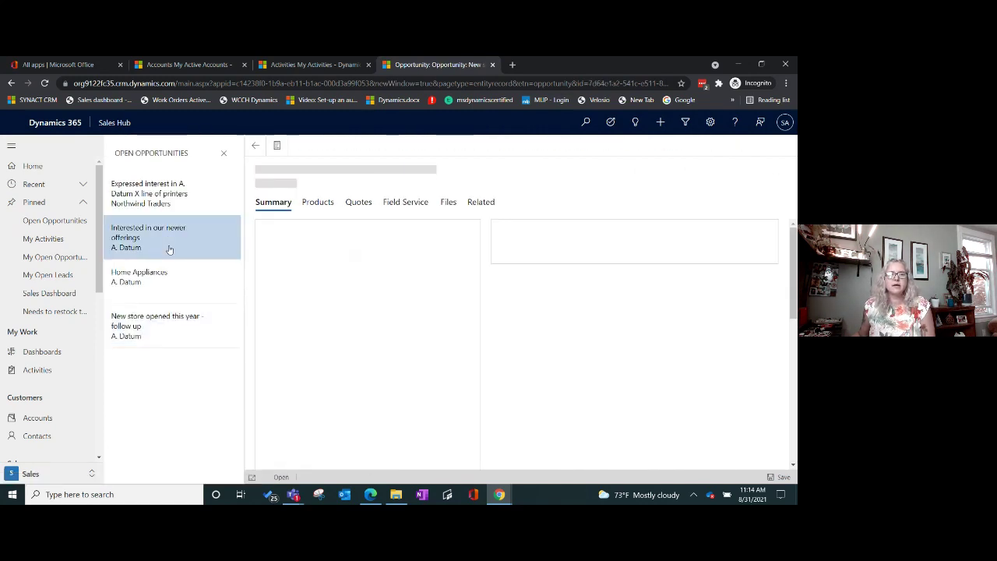
click(186, 285)
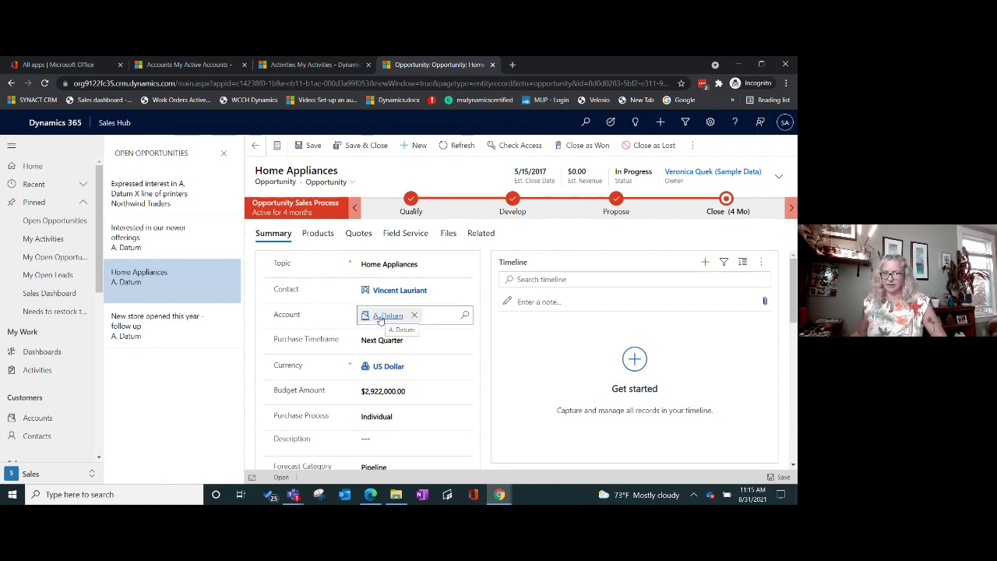
Step: Open the A. Datum account in a new tab, review its timeline and Phone Call, then return to Home Appliances
ctrl+click(384, 318)
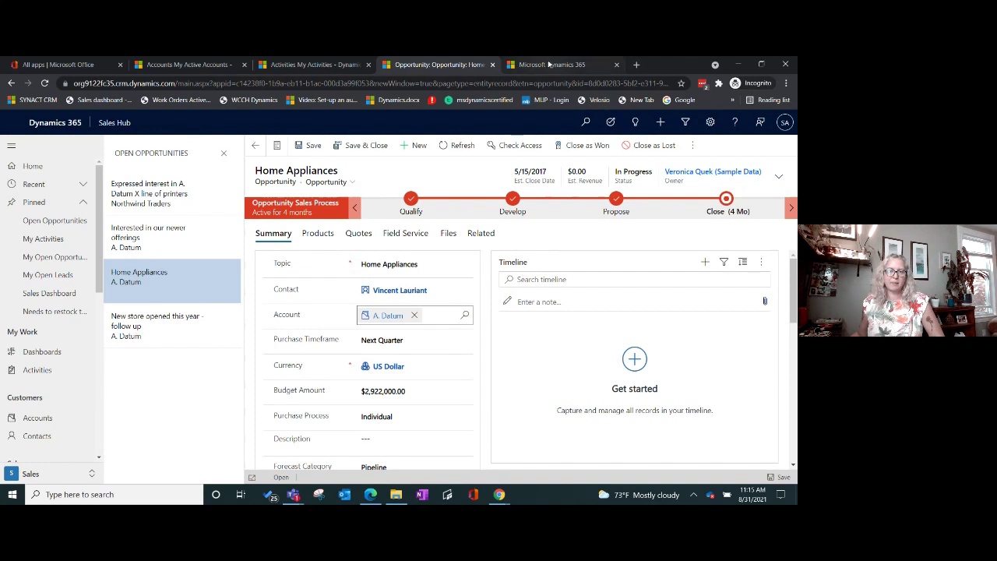
click(553, 65)
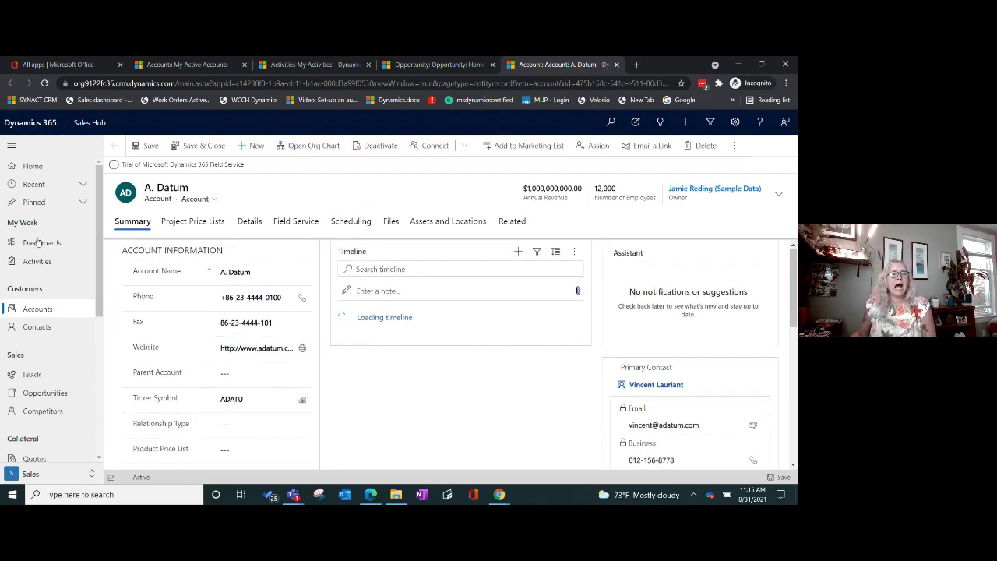
scroll(267, 263, down, 2)
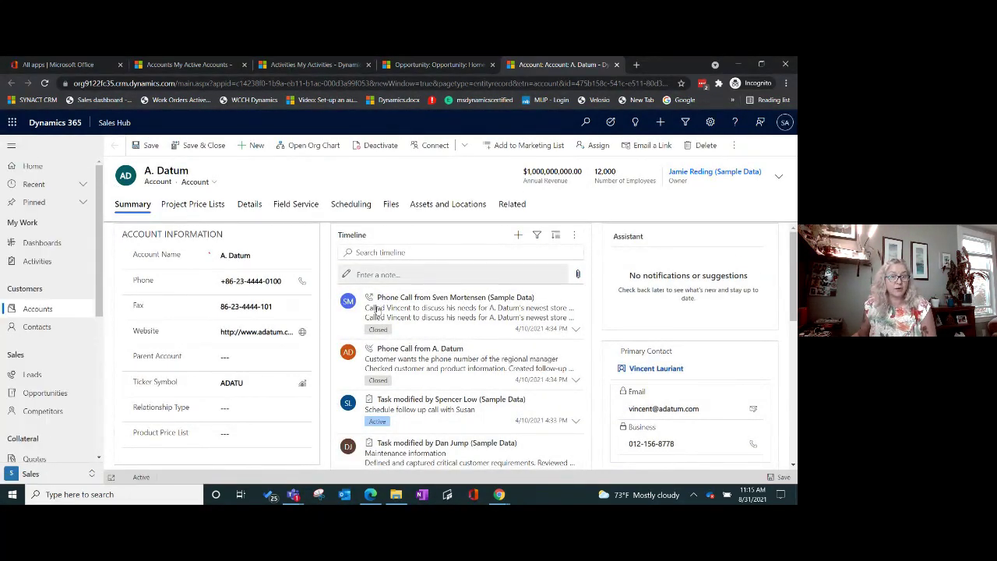
scroll(460, 344, down, 1)
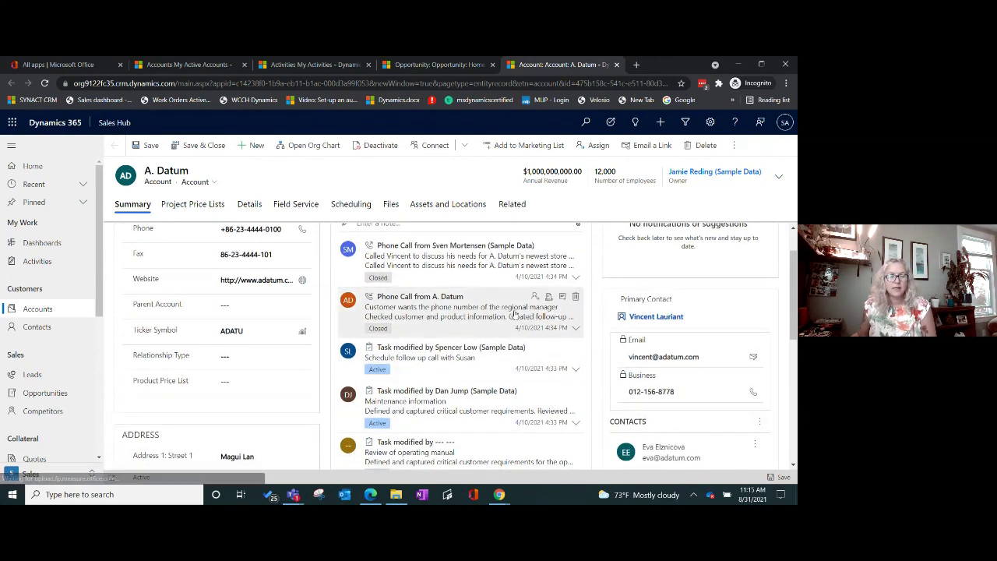
click(486, 311)
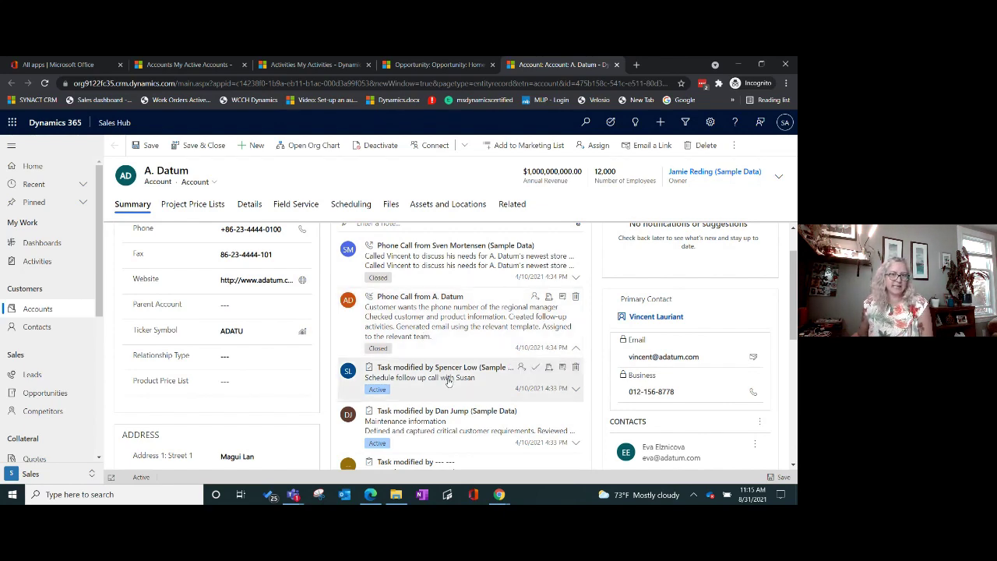
scroll(449, 380, down, 3)
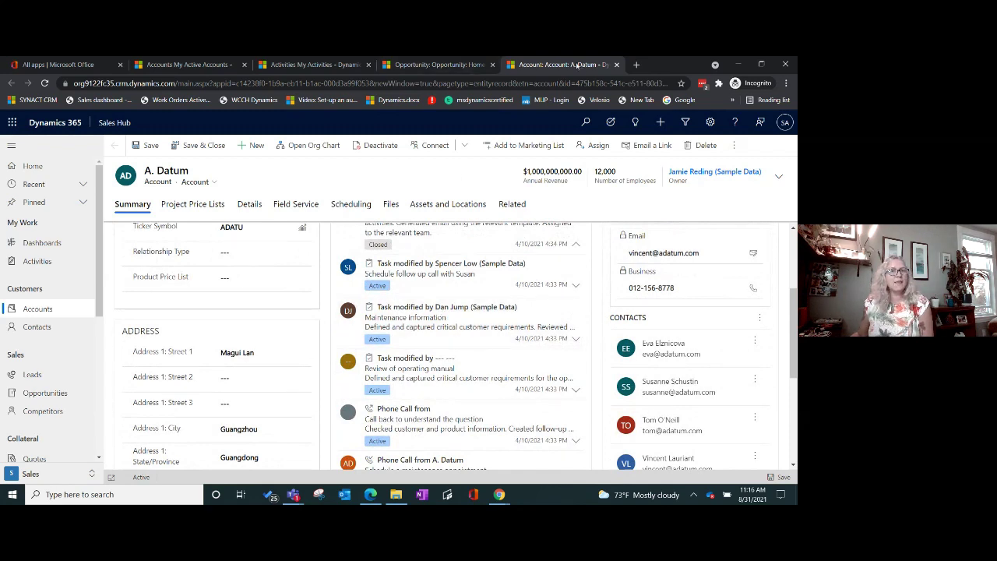
click(447, 67)
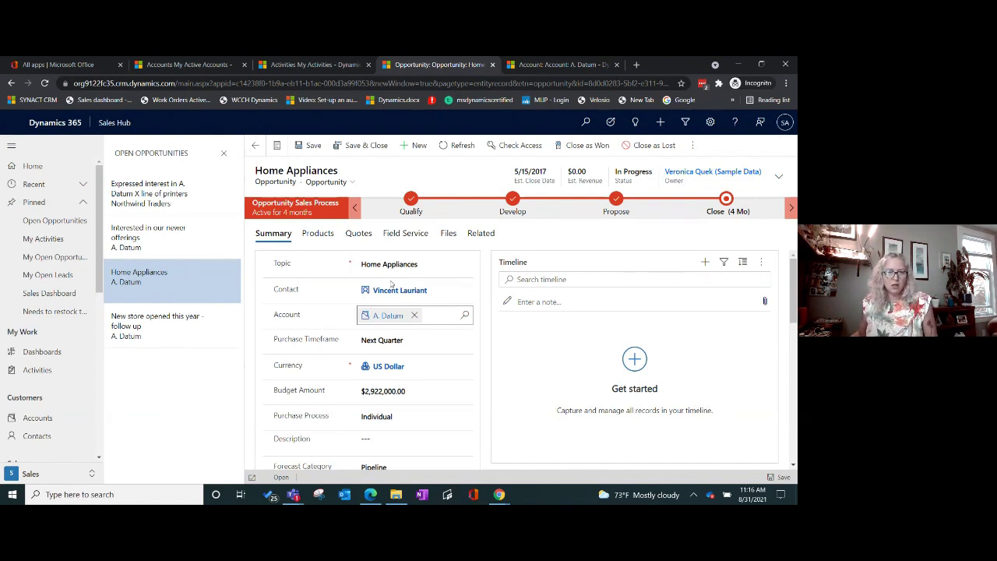
Step: Look at the linked contact in its new tab, then go back to the Home Appliances opportunity
mouse_move(394, 292)
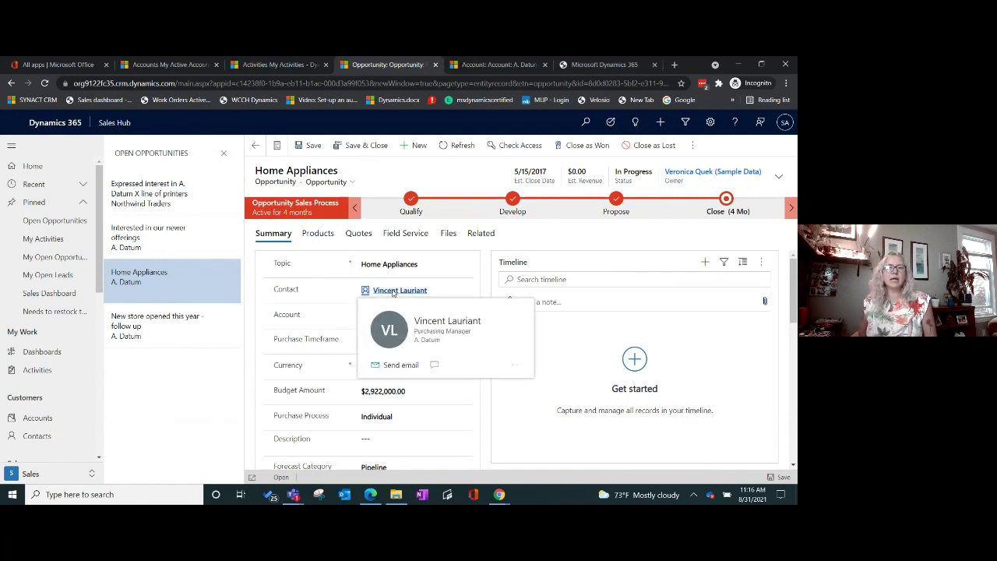
click(604, 66)
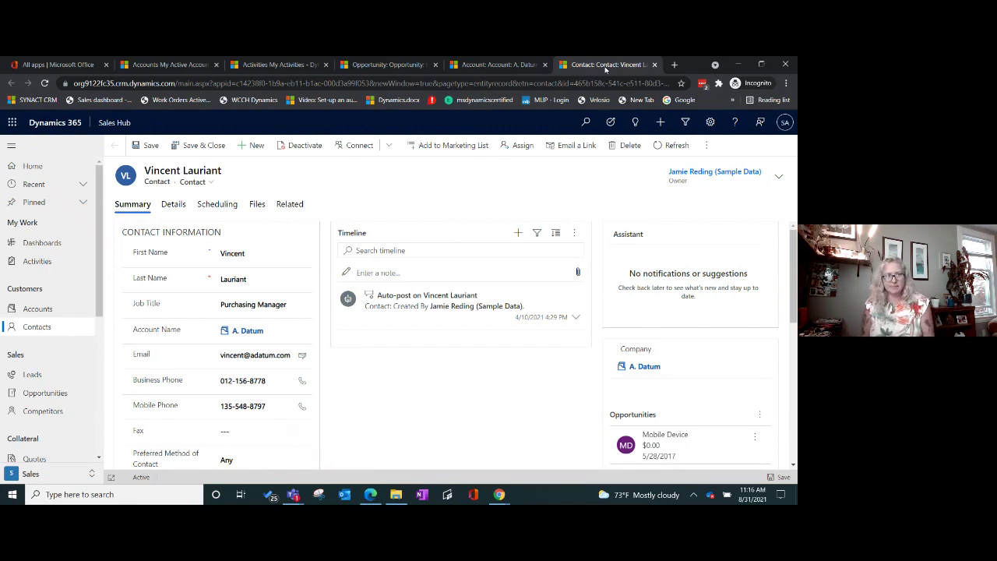
click(410, 67)
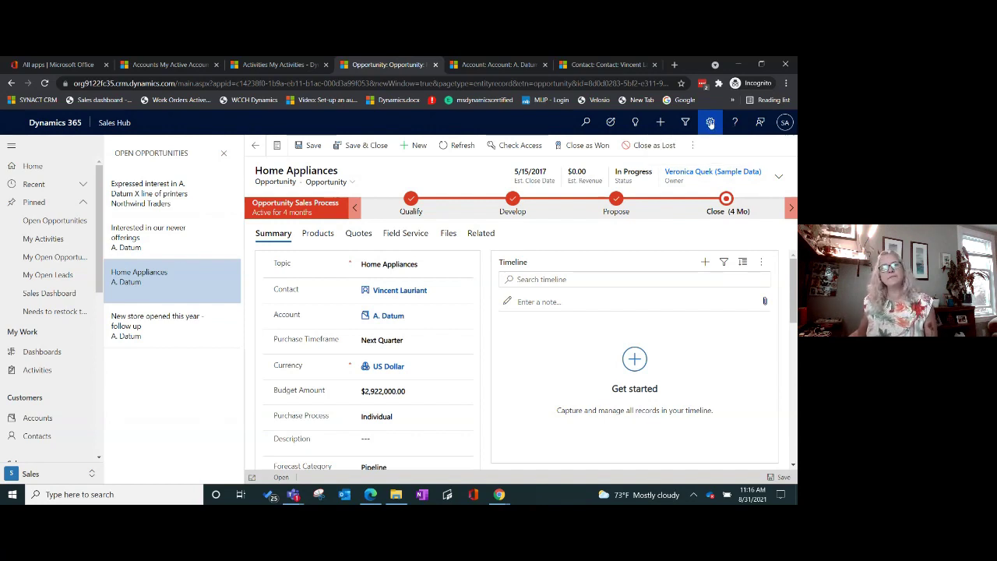
Step: Set Records Per Page to 250 in Personalization Settings
click(710, 124)
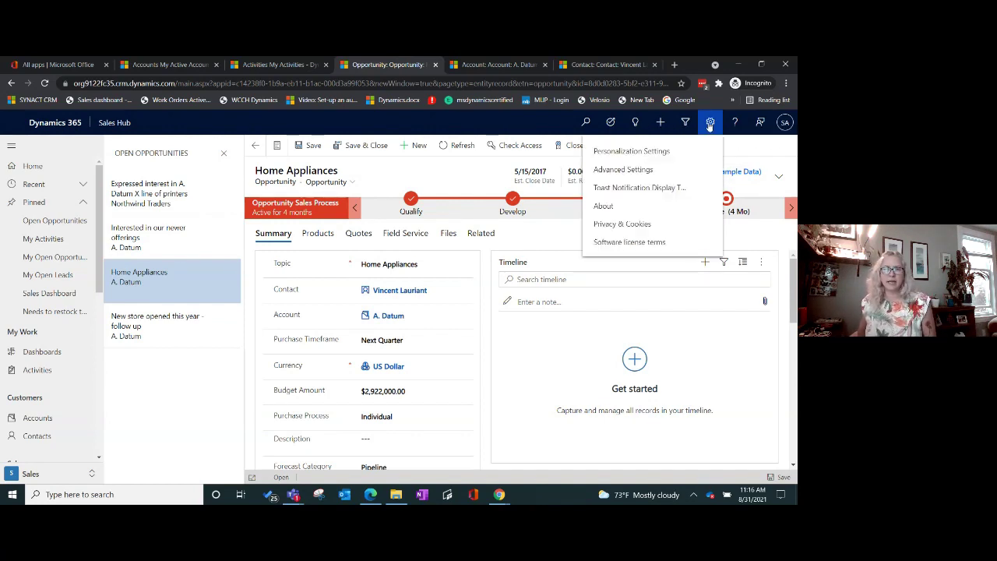
click(608, 151)
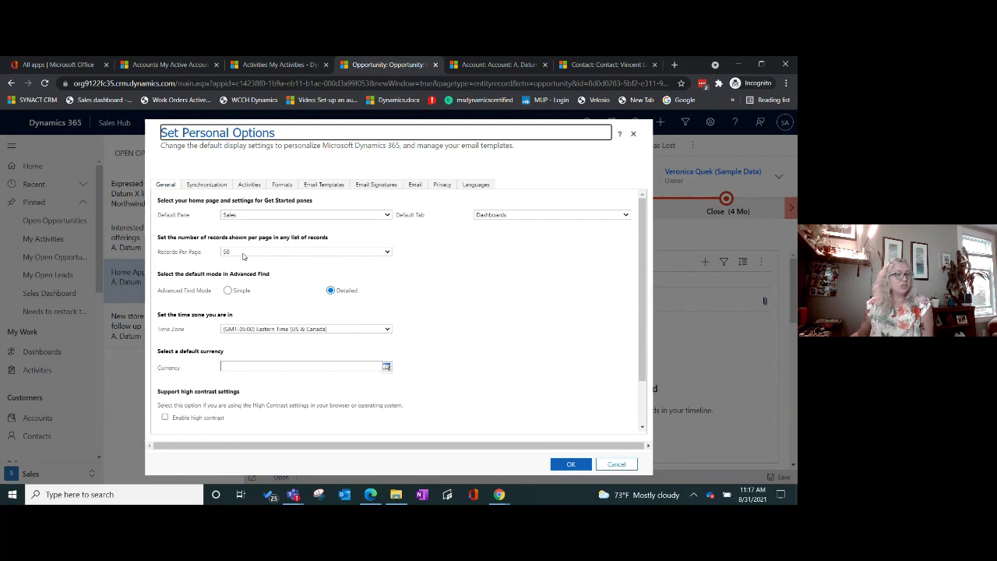
click(242, 253)
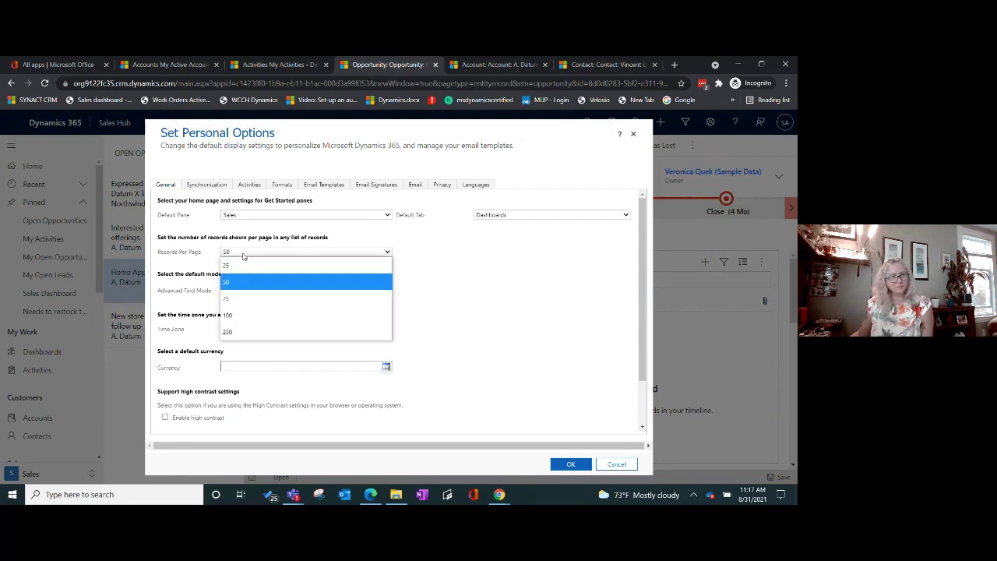
click(243, 333)
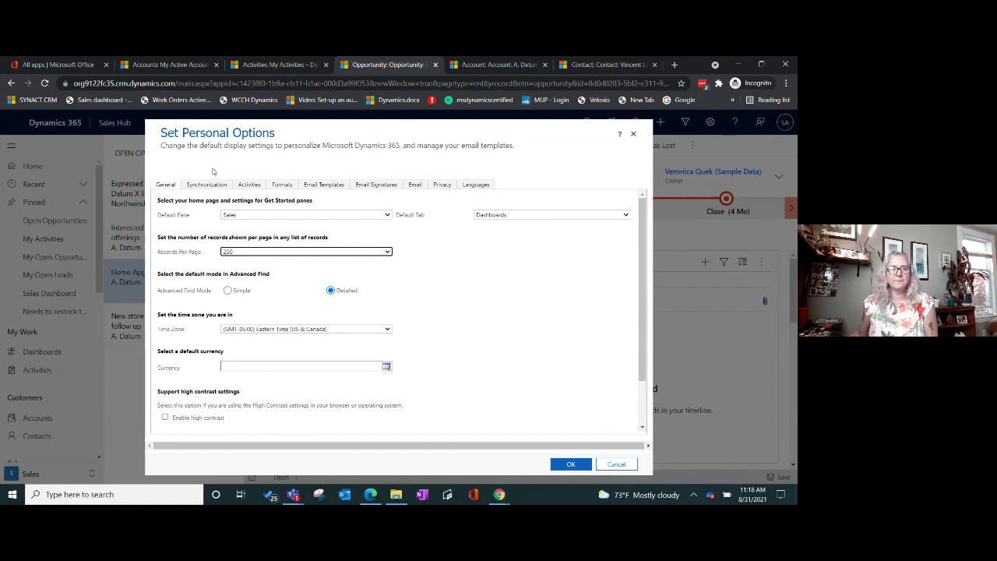
Step: Keep the Default Pane set to Sales
click(387, 215)
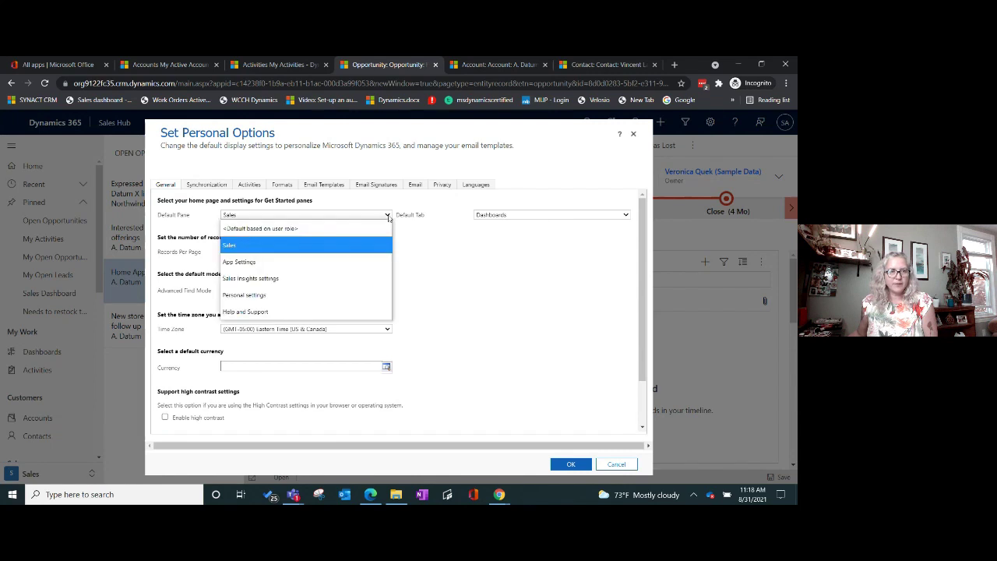
click(343, 227)
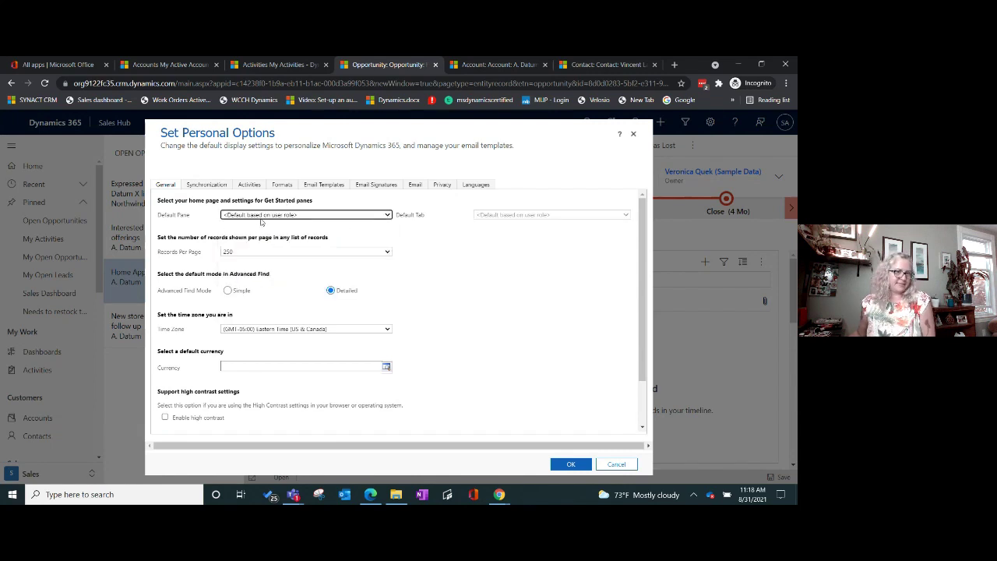
click(387, 216)
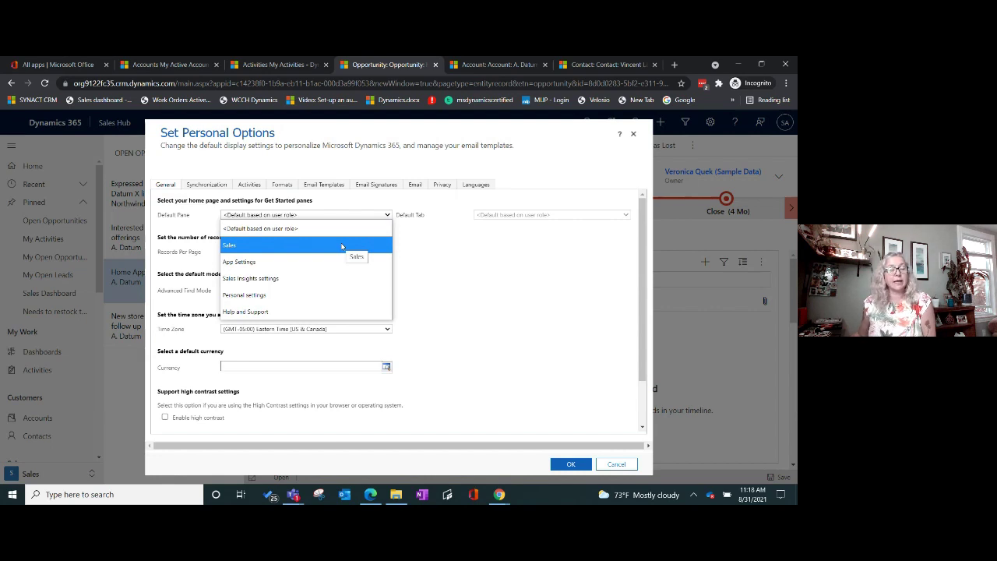
click(341, 246)
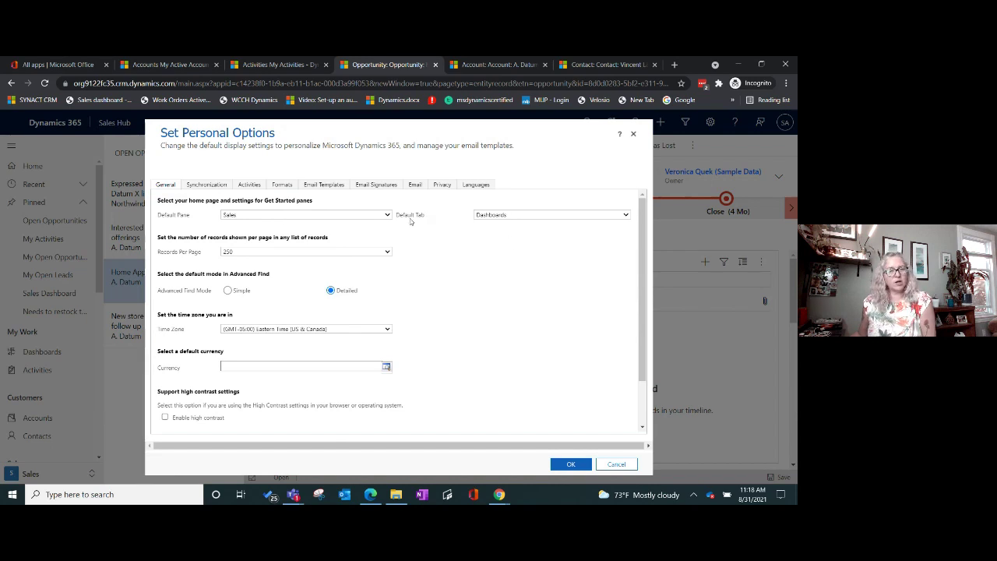
Step: Make Opportunities the Default Tab and save the personal options
click(548, 219)
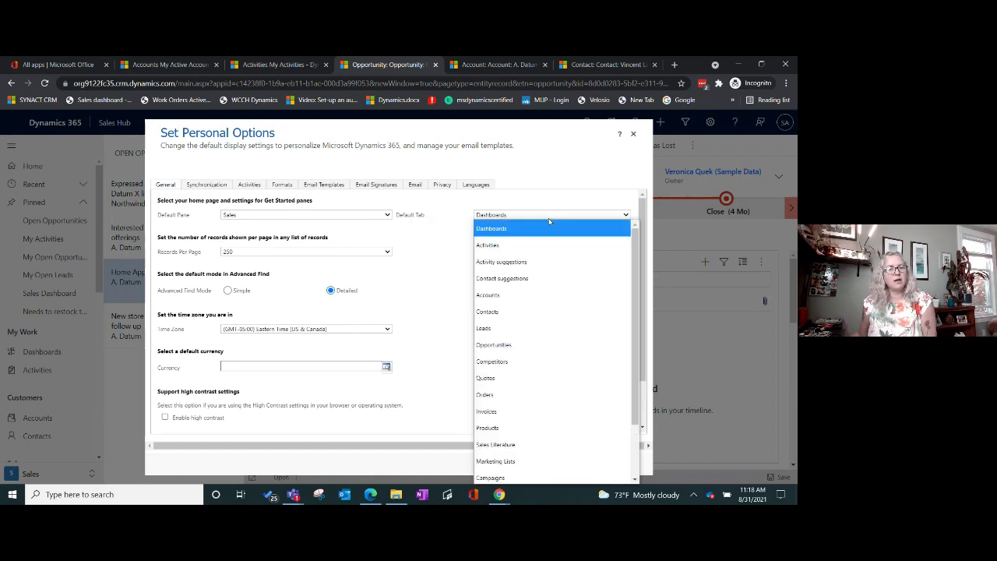
scroll(538, 265, down, 1)
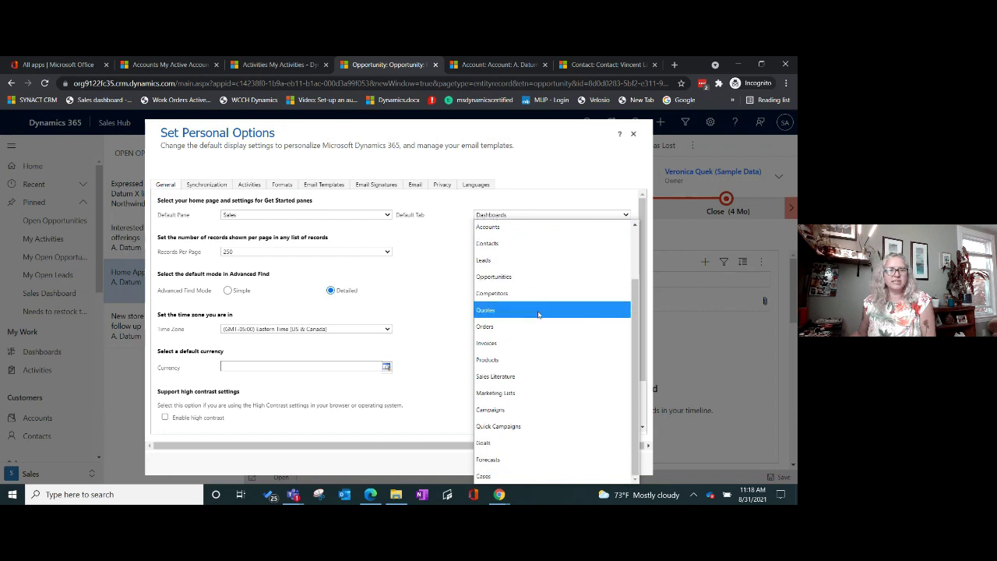
scroll(550, 390, up, 1)
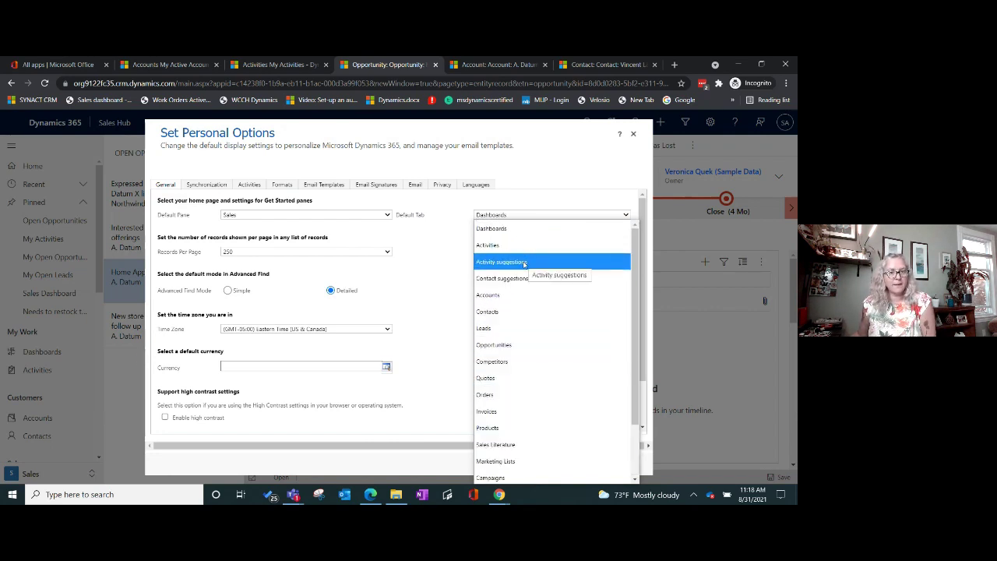
click(497, 347)
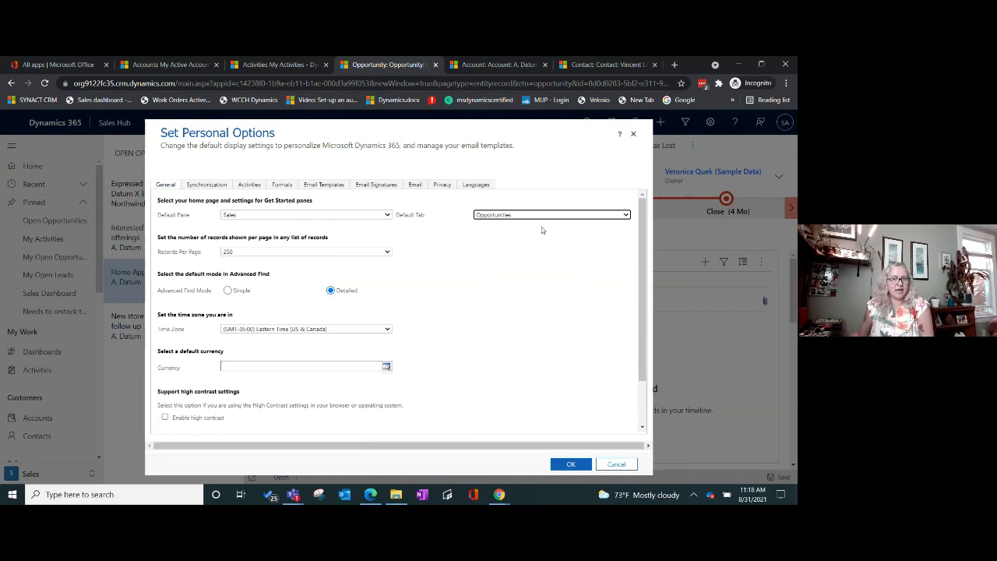
click(560, 465)
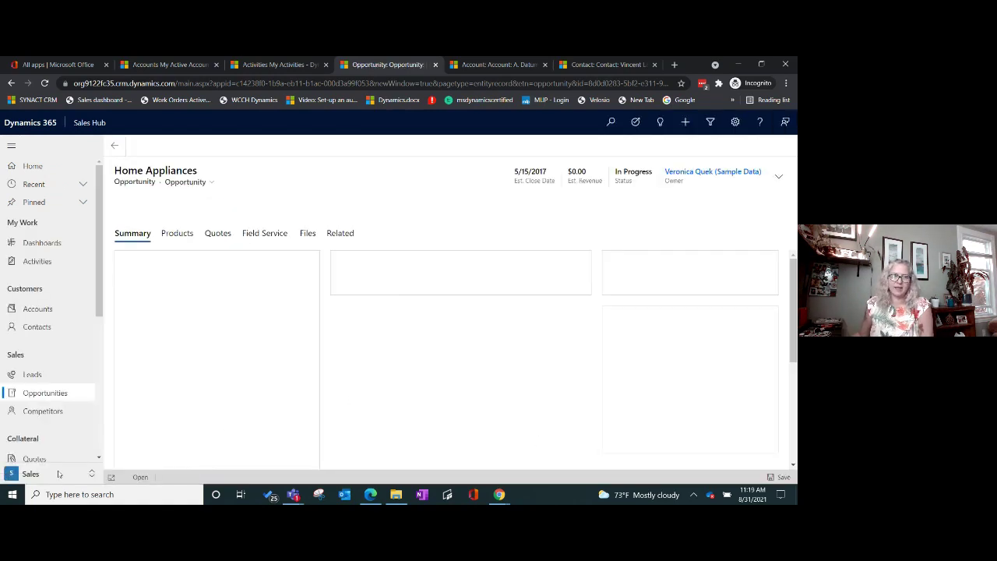
Step: Open the My Open Opportunities list and browse its available opportunity views
click(45, 394)
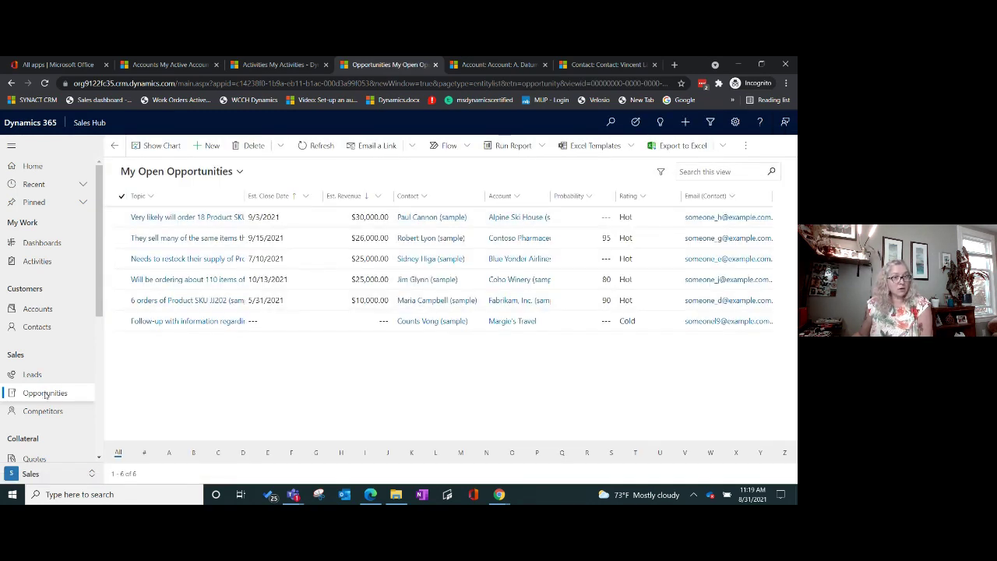
click(239, 175)
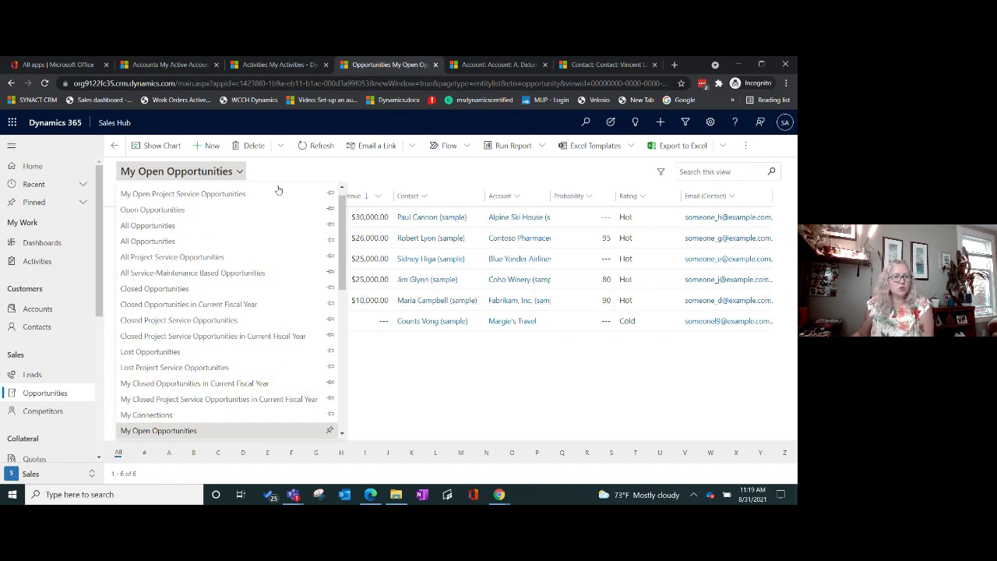
scroll(291, 319, down, 2)
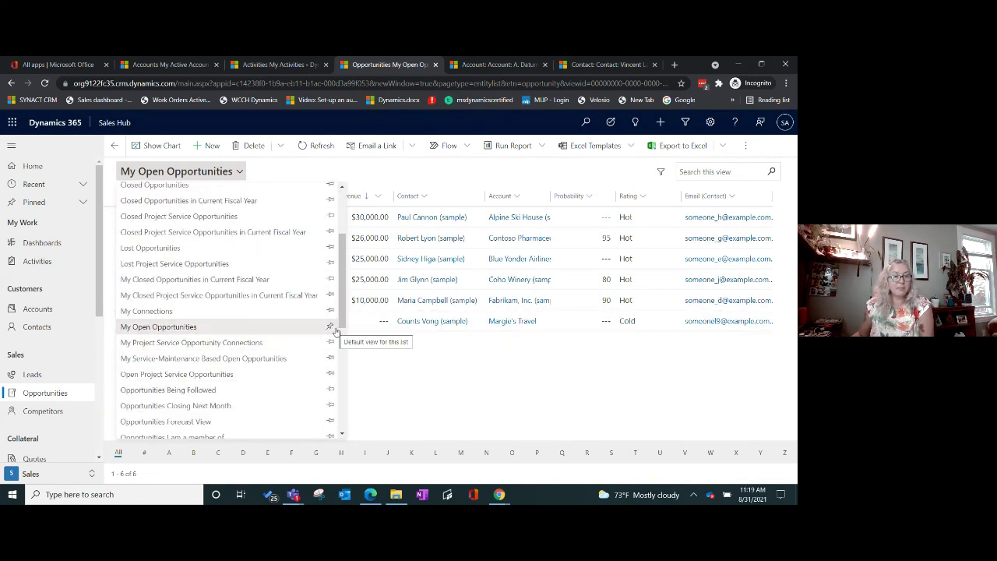
scroll(295, 308, up, 3)
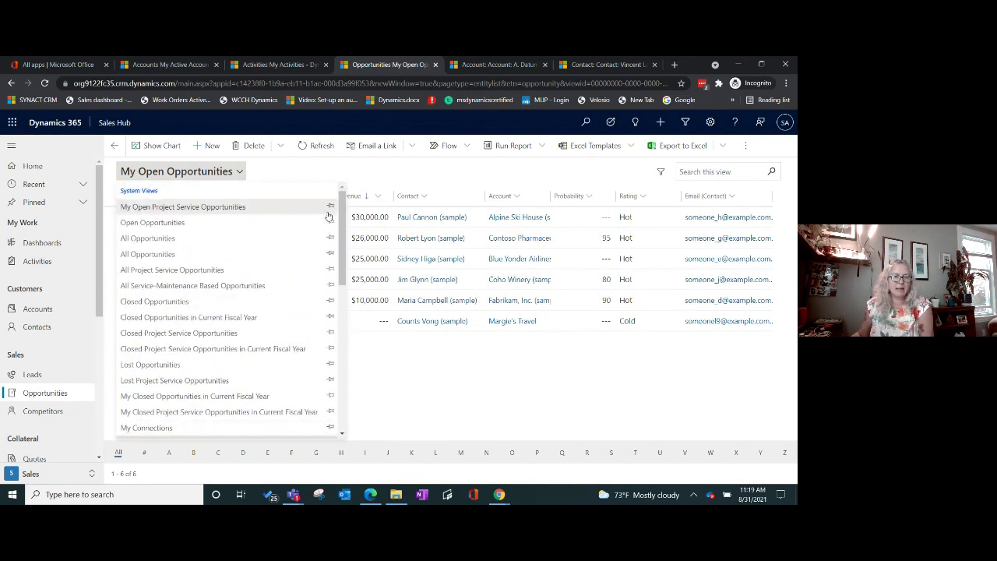
Step: Switch the opportunities list to the Open Opportunities view
click(332, 222)
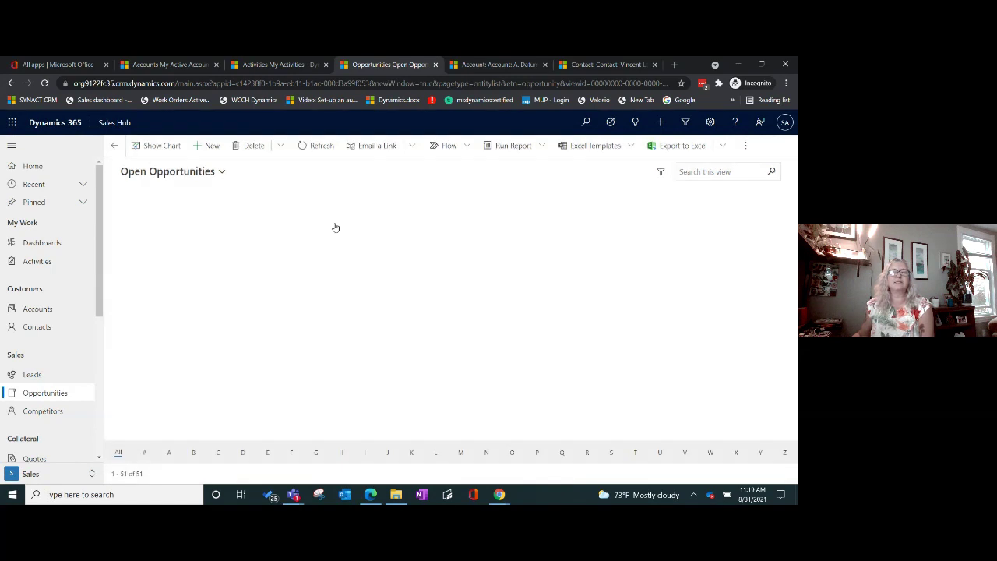
click(210, 173)
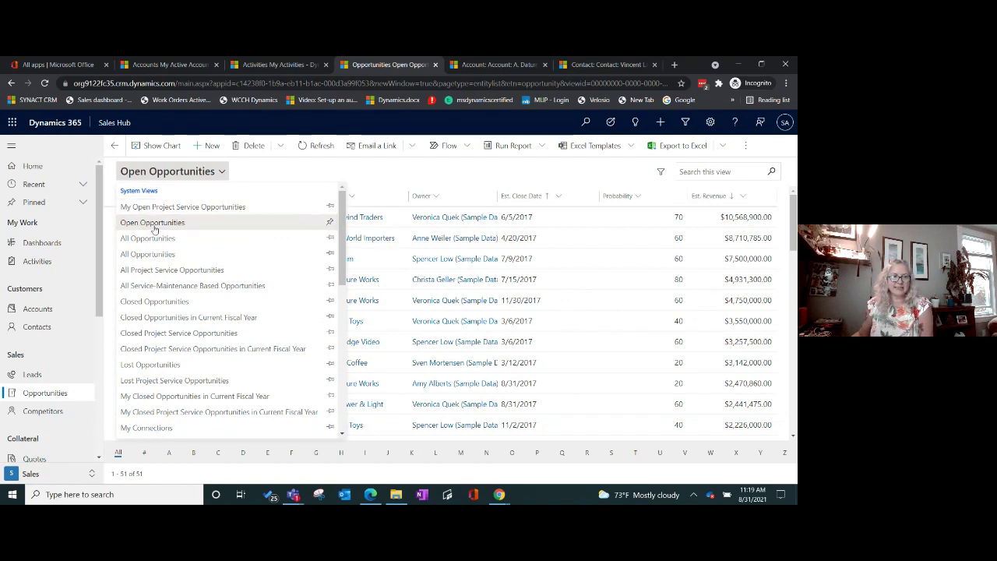
click(309, 178)
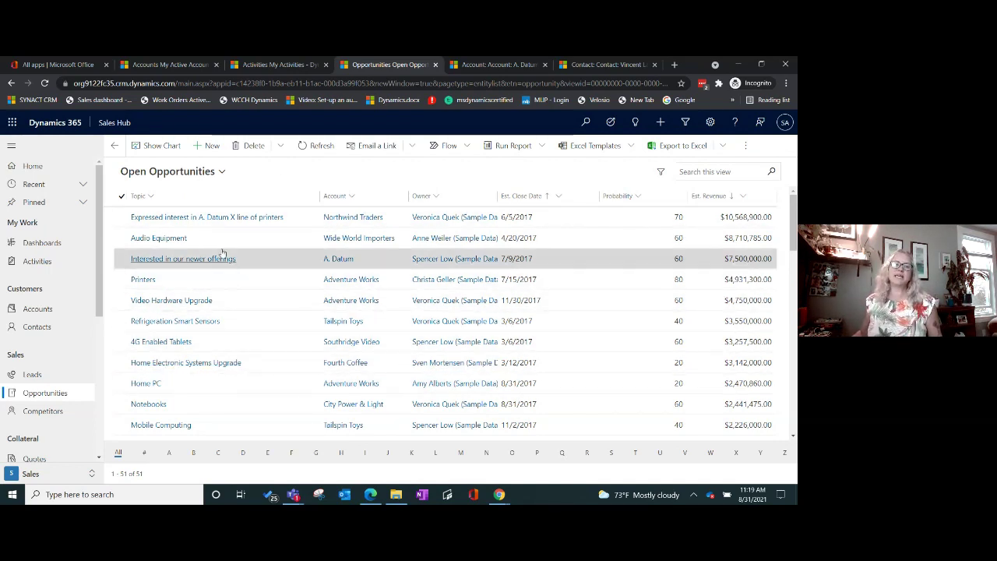
Step: Return to My Open Opportunities and pin it as the default view
click(221, 172)
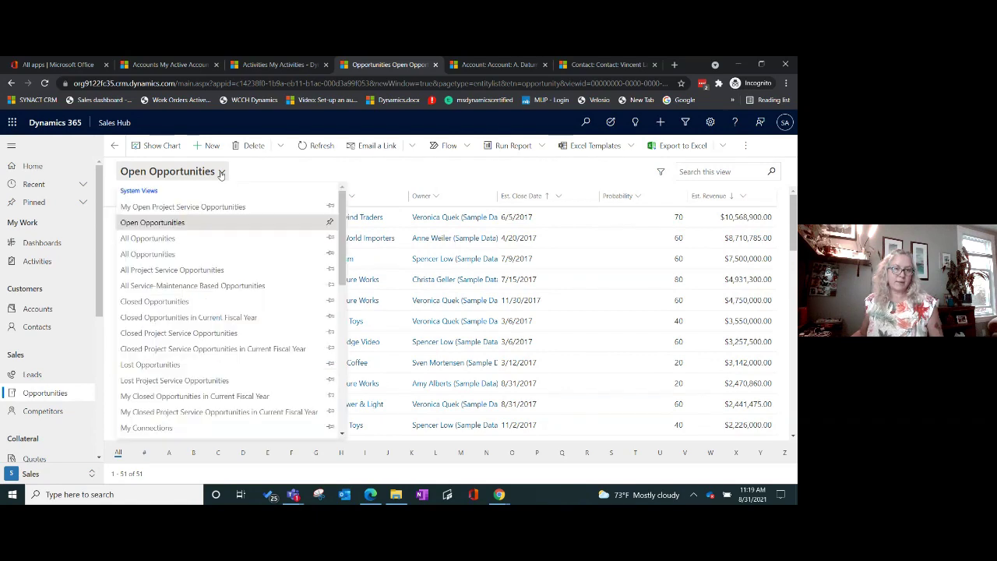
scroll(221, 287, down, 3)
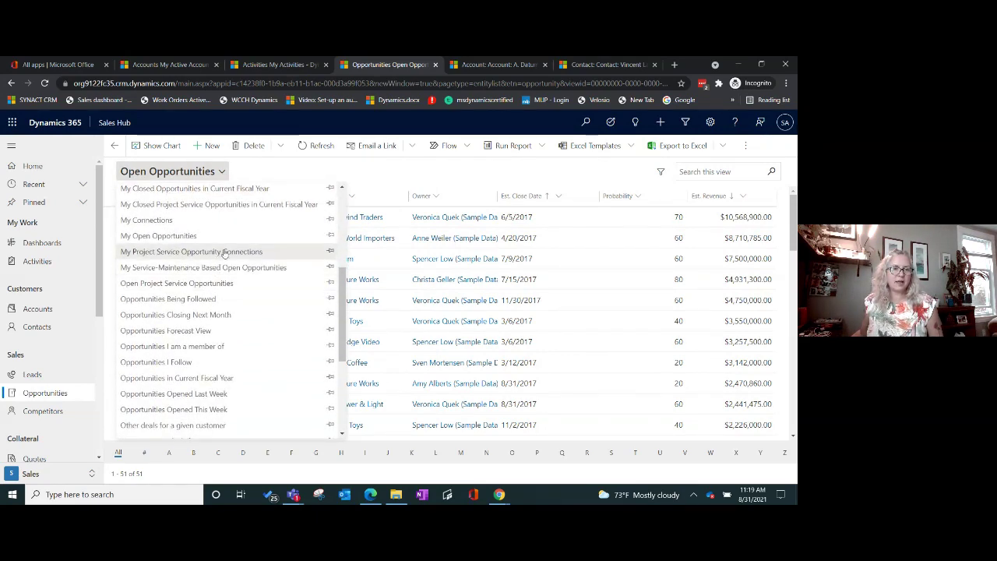
click(235, 236)
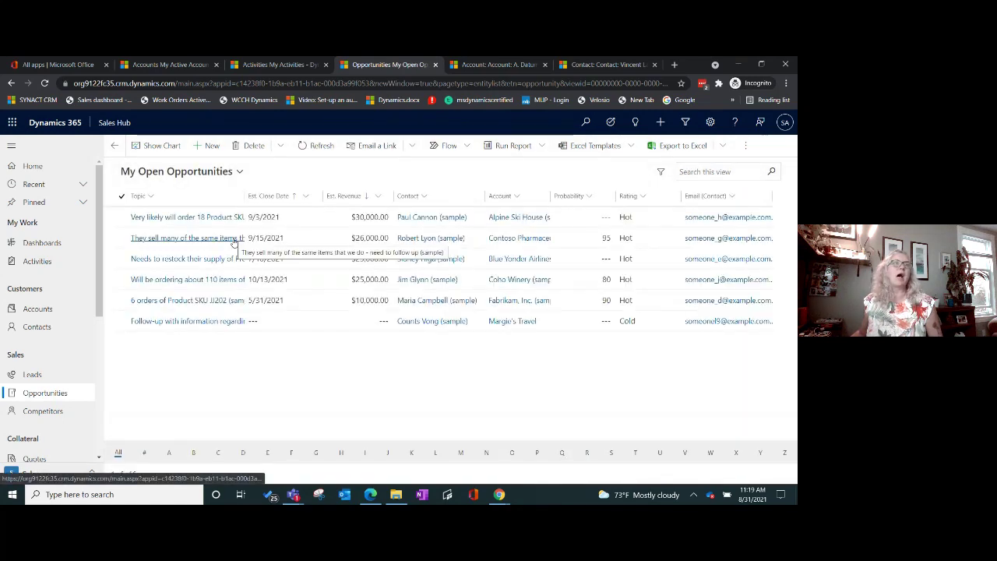
click(241, 173)
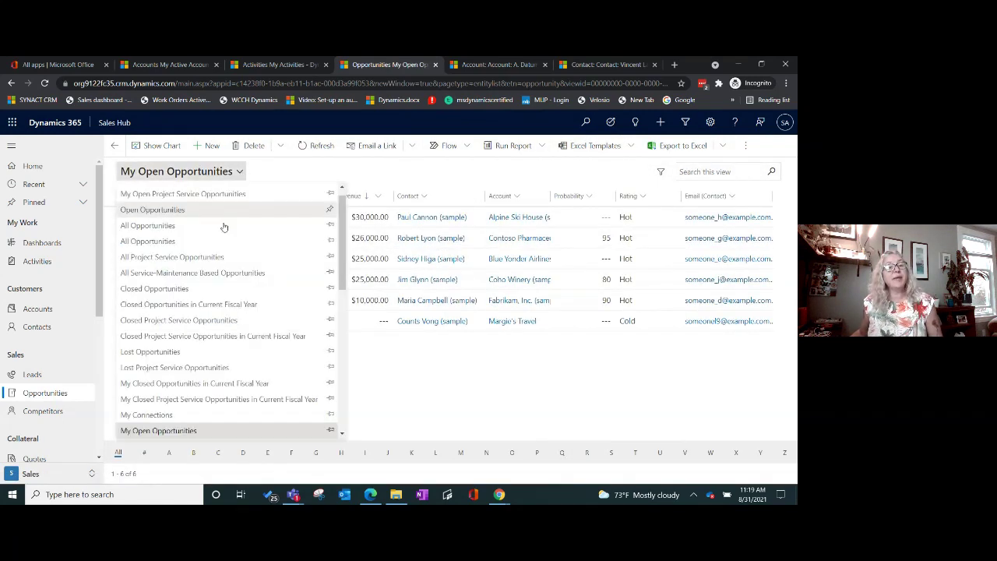
scroll(276, 374, down, 1)
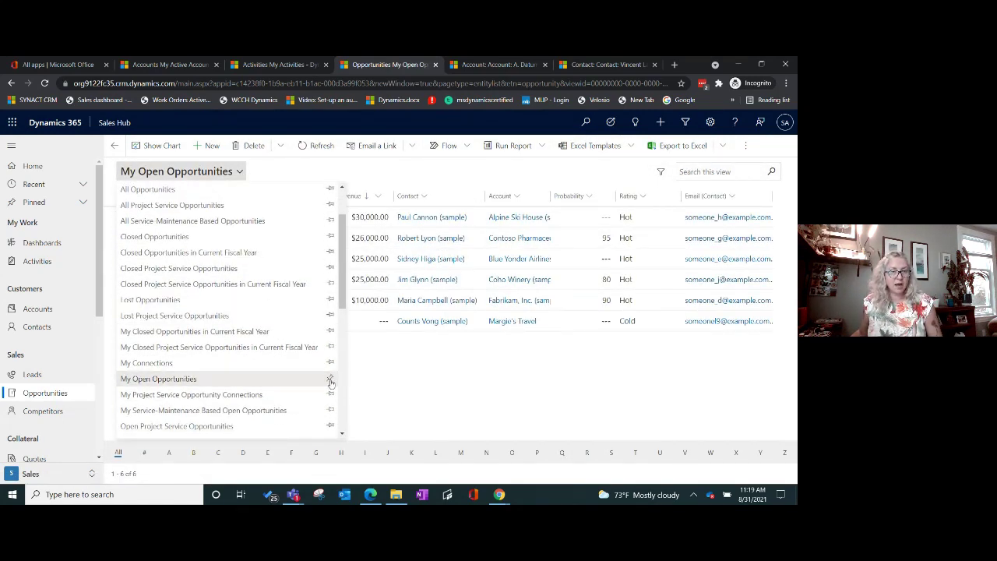
click(330, 381)
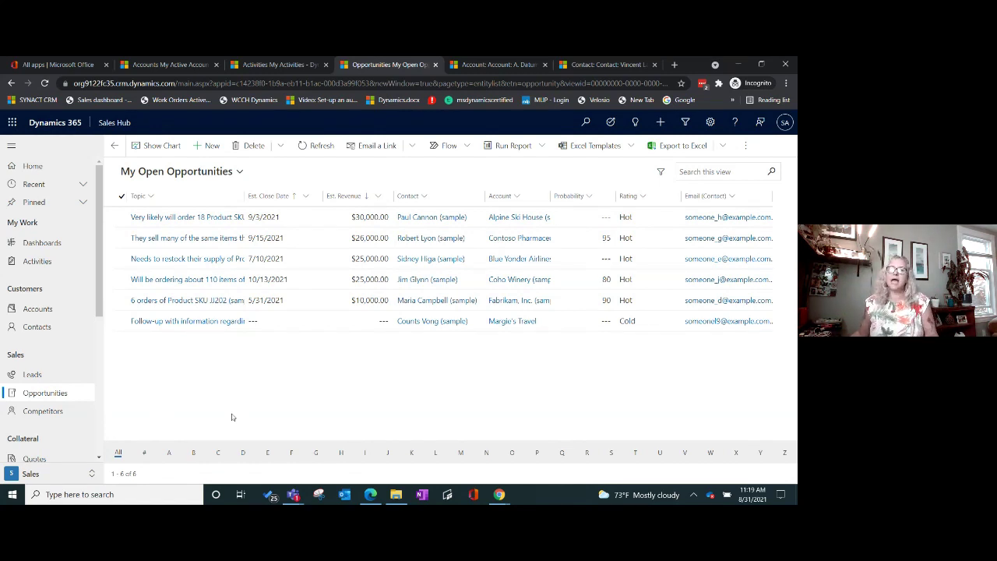
Step: Browse the system views, then pick Open Opportunities under Pinned to list all 51 deals
click(83, 203)
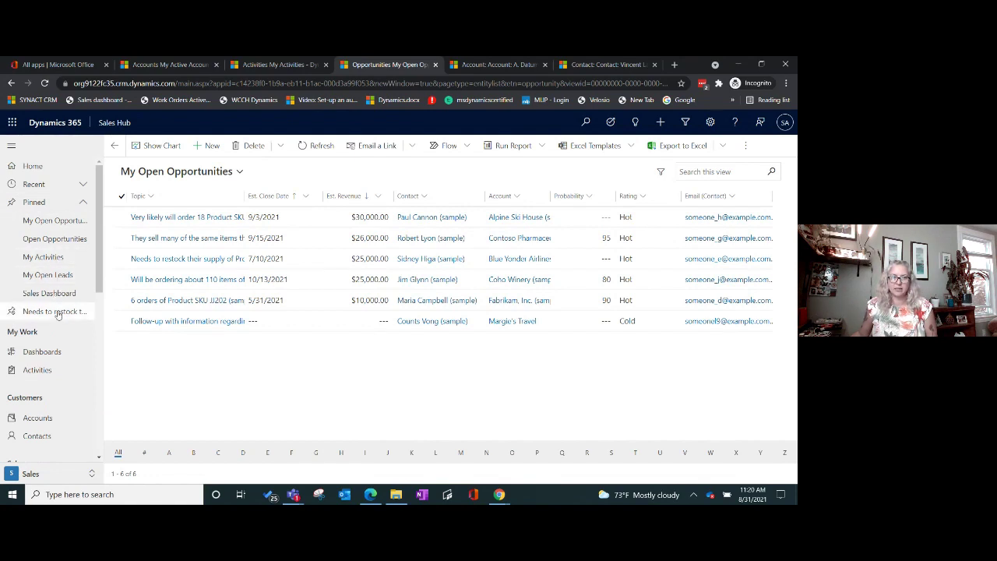
click(237, 173)
scroll(249, 265, down, 8)
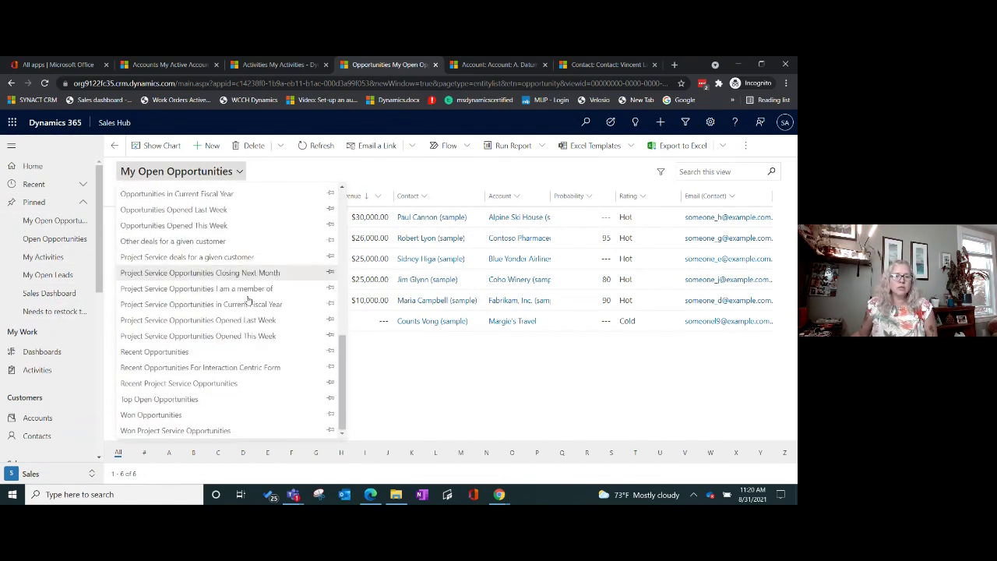
scroll(247, 343, up, 8)
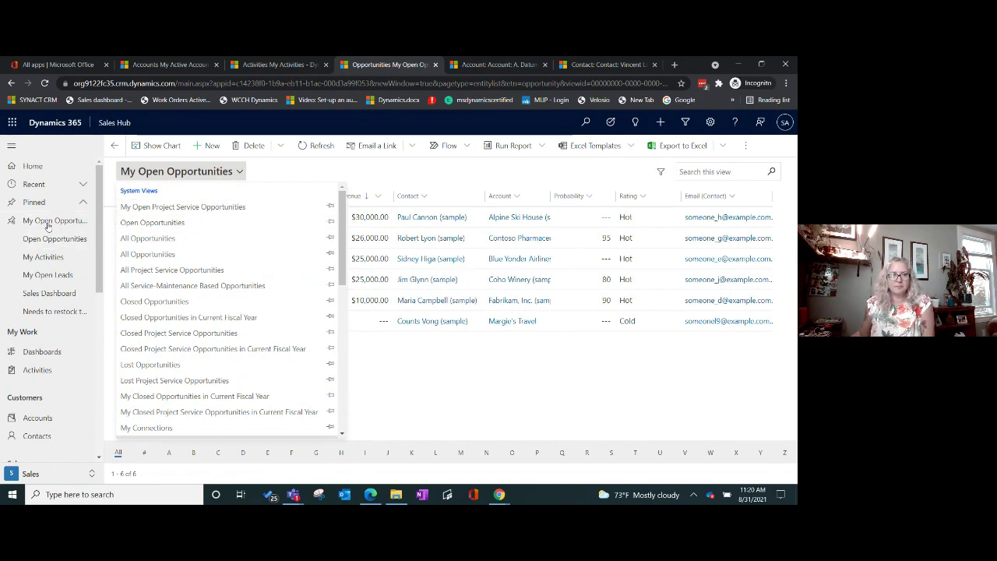
click(447, 164)
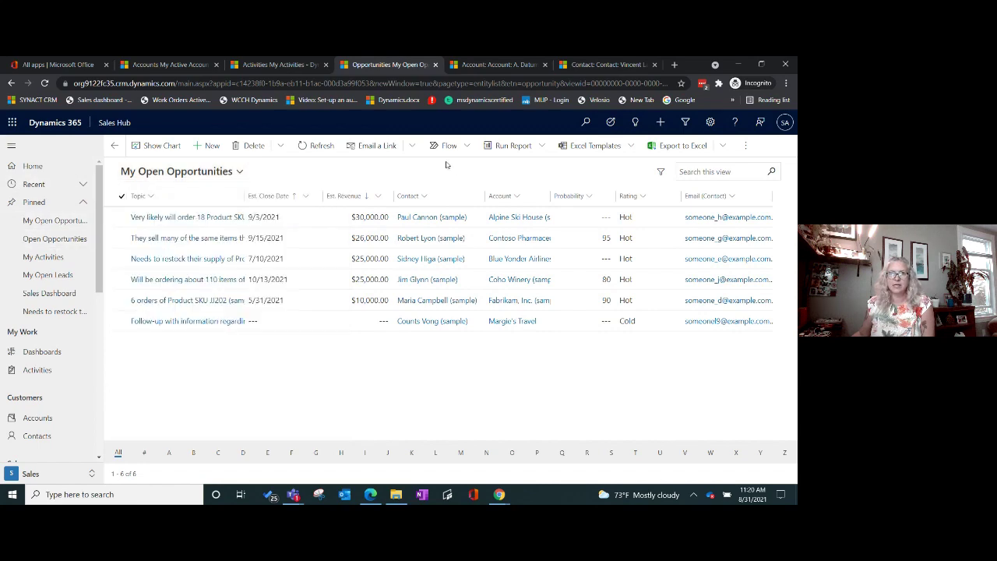
click(73, 221)
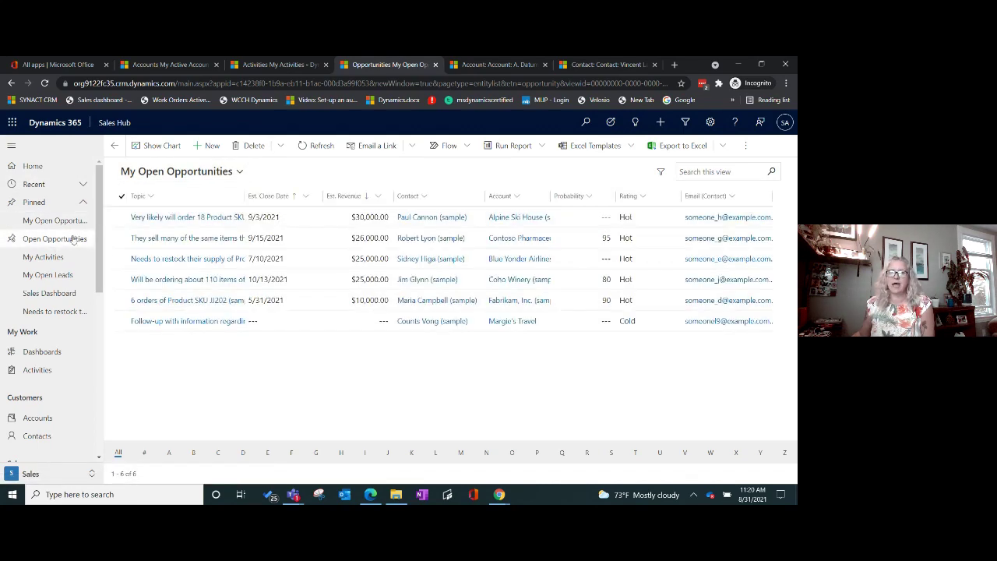
click(73, 239)
scroll(50, 382, down, 1)
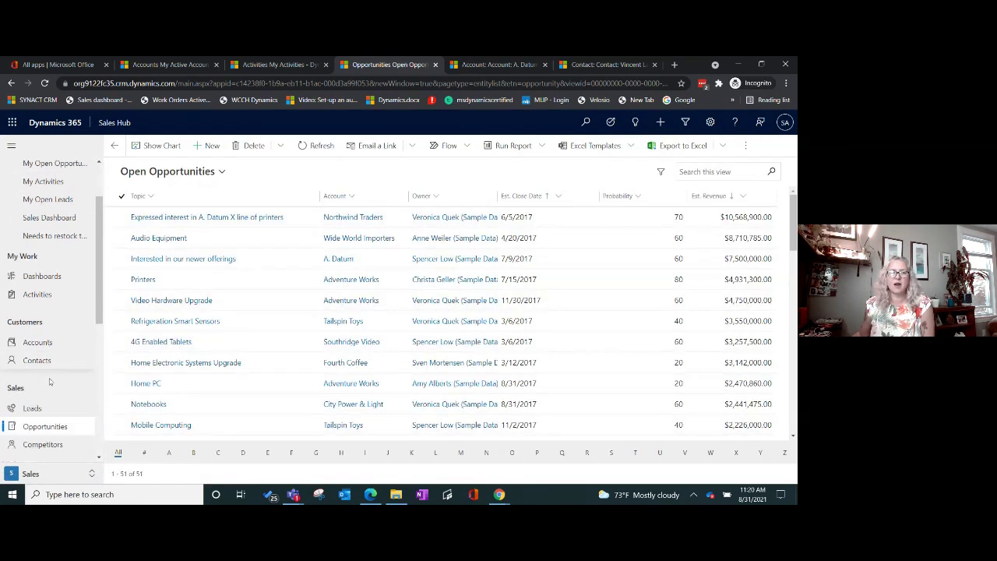
scroll(45, 390, up, 2)
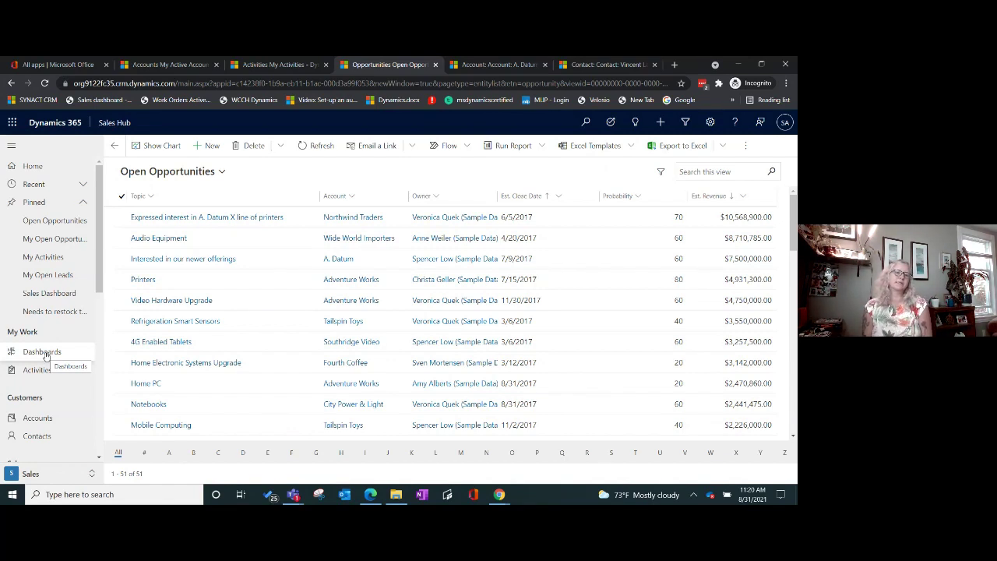
Step: Open the A. Datum Corporation (sample) account and show its Contacts subgrid commands
click(48, 420)
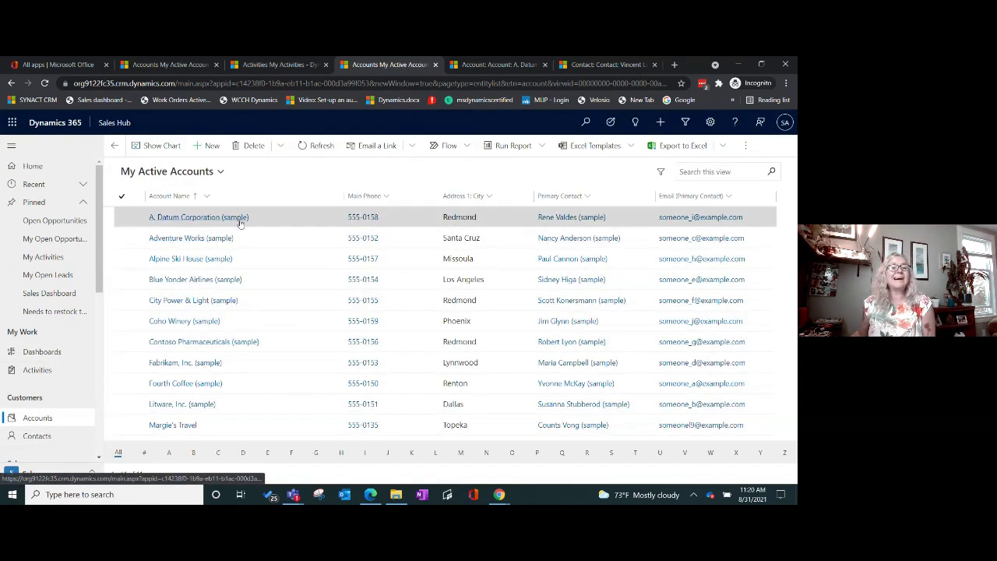
double_click(286, 219)
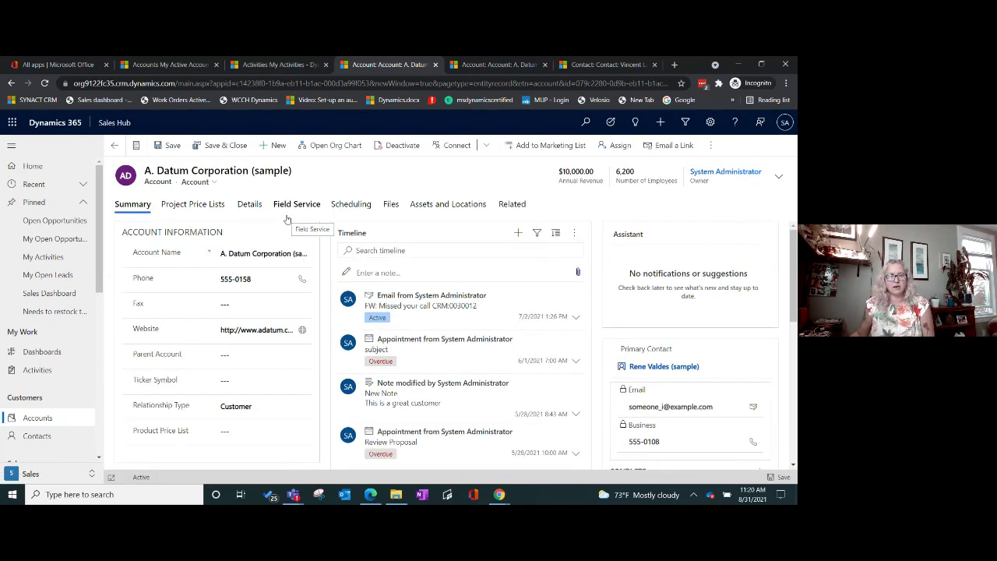
scroll(589, 270, down, 5)
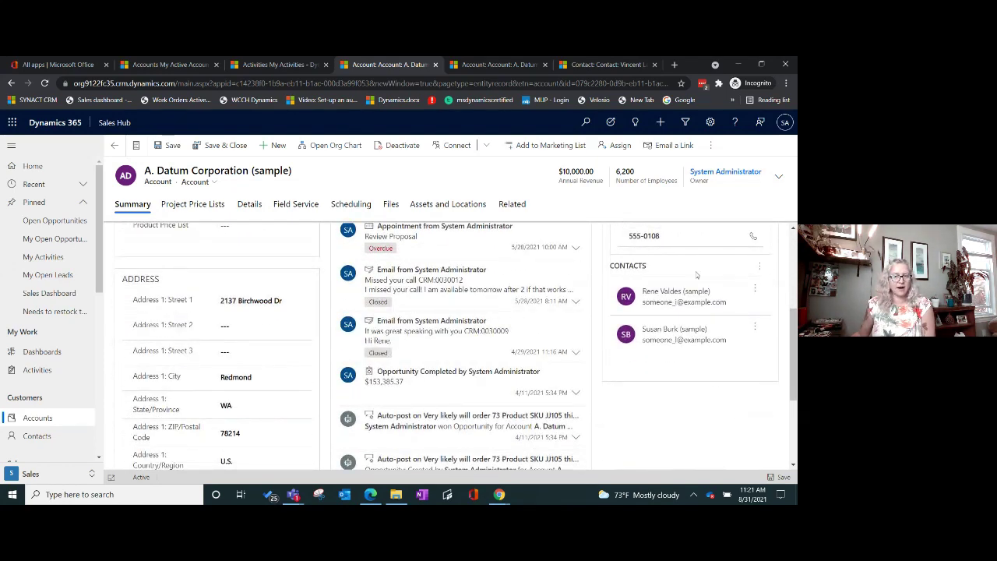
click(760, 269)
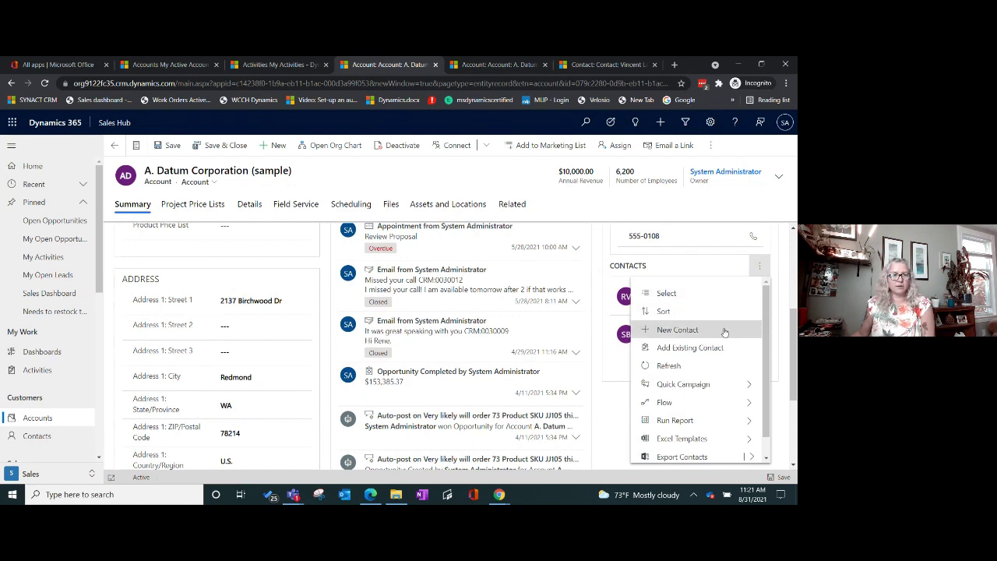
Step: Start a new Quick Create contact from the account's Contacts subgrid
click(724, 332)
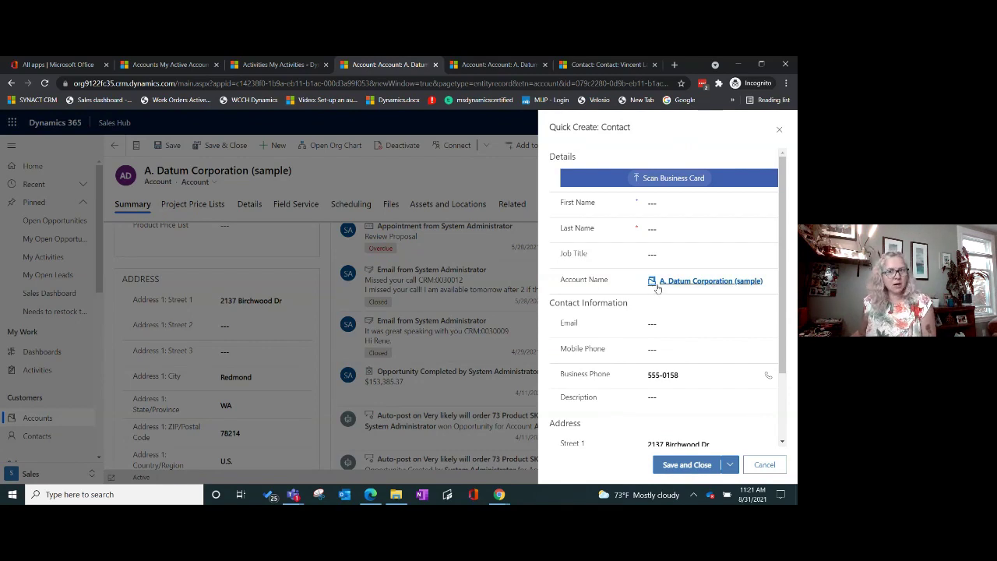
scroll(646, 350, down, 2)
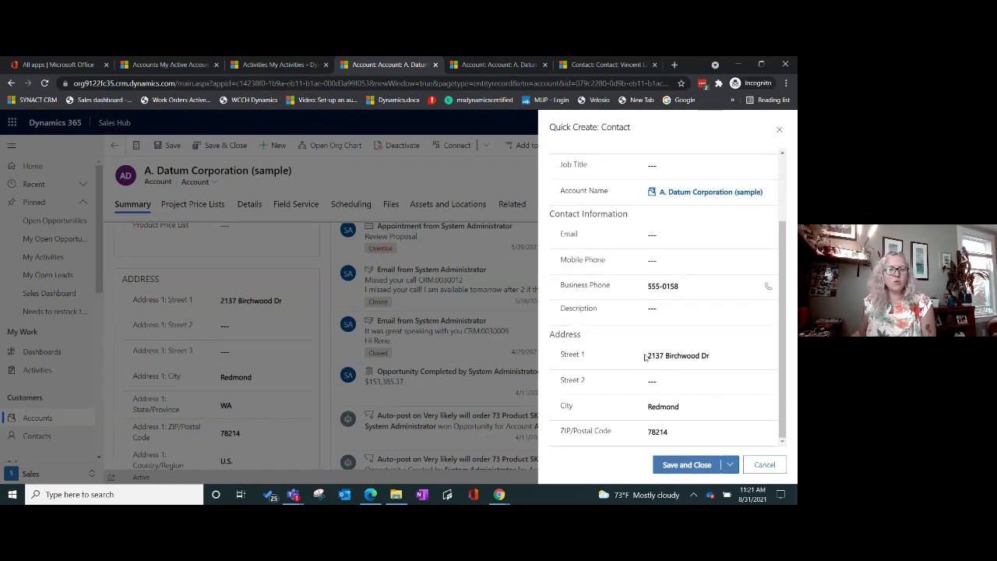
scroll(646, 356, up, 2)
scroll(597, 409, down, 2)
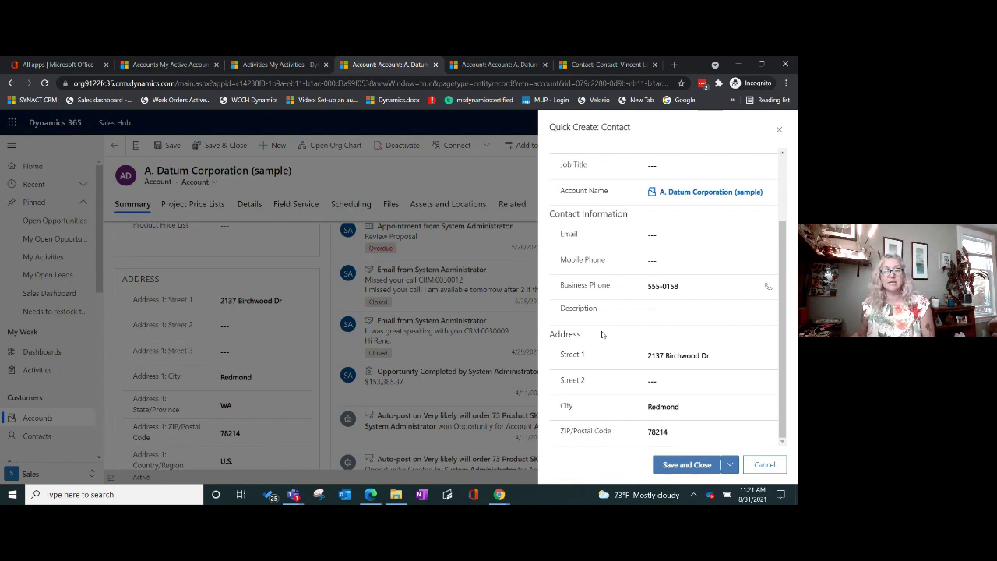
scroll(599, 327, up, 2)
scroll(600, 304, down, 2)
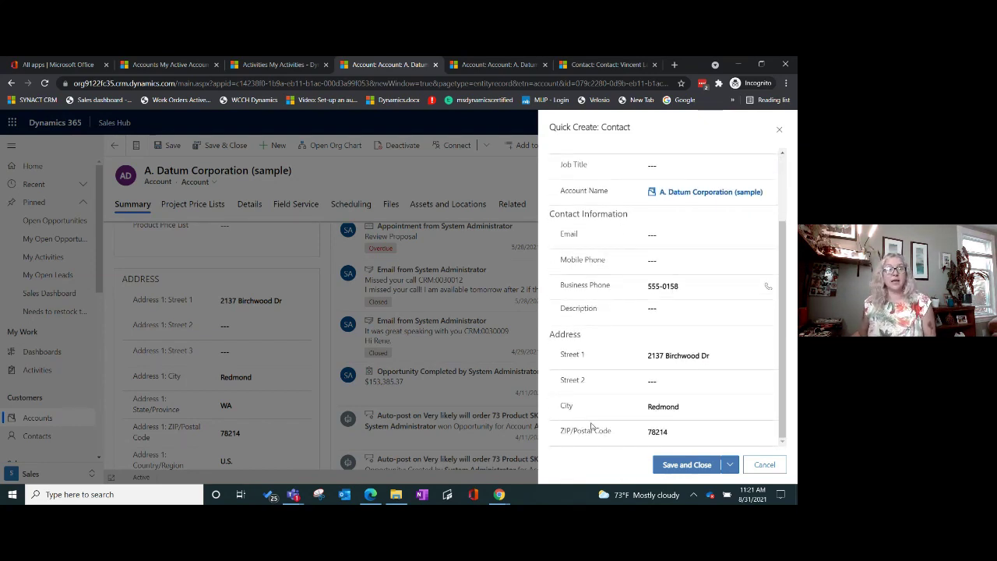
scroll(597, 429, up, 2)
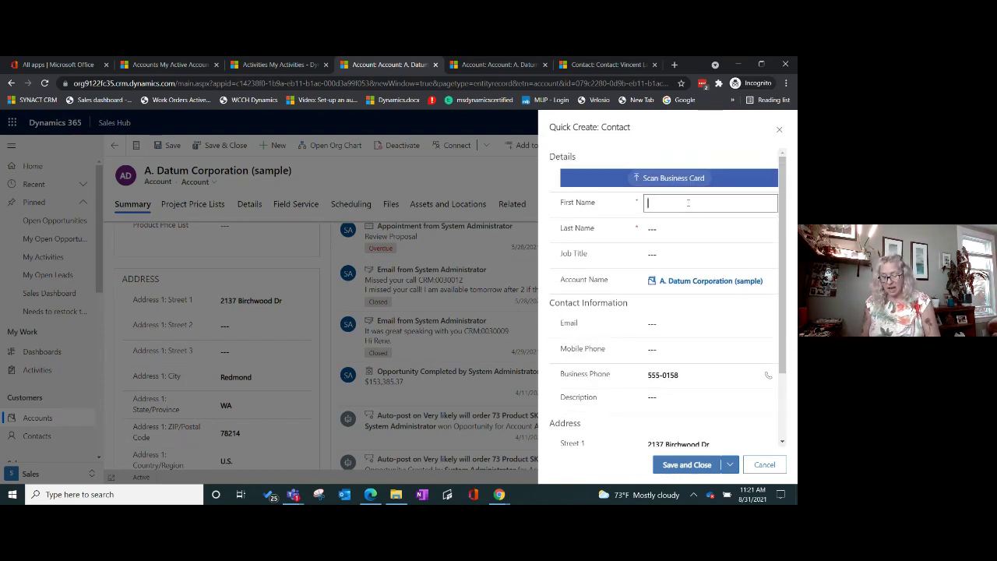
Step: Enter the contact's first and last name, job title CEO, and e-mail address
text(Buddy)
key(Tab)
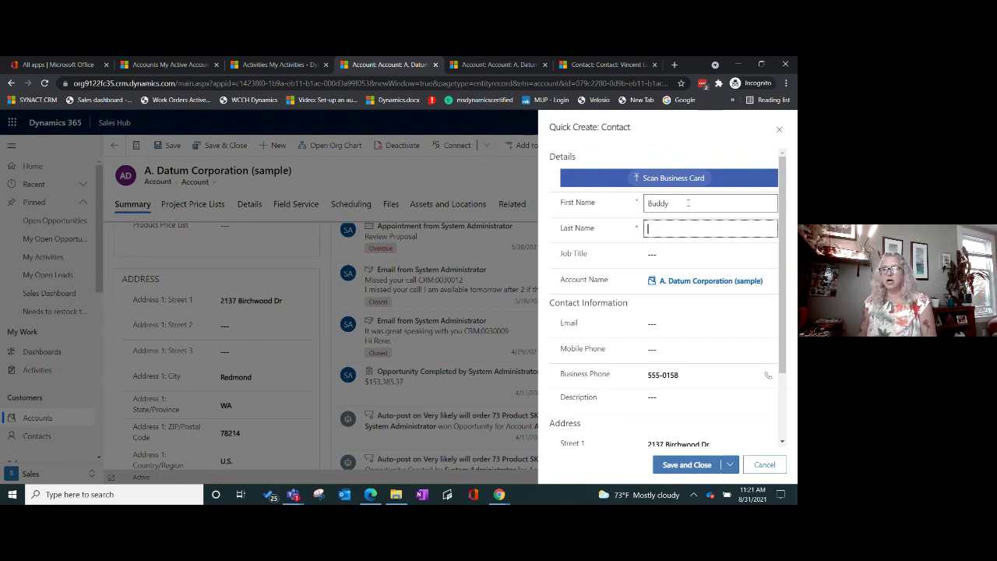
text(Tester)
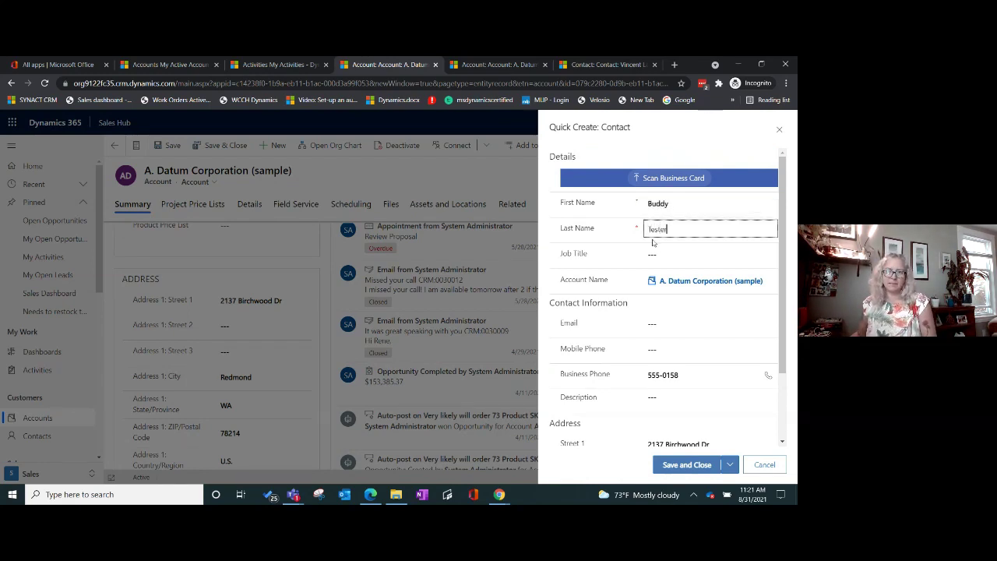
click(653, 254)
text(CE)
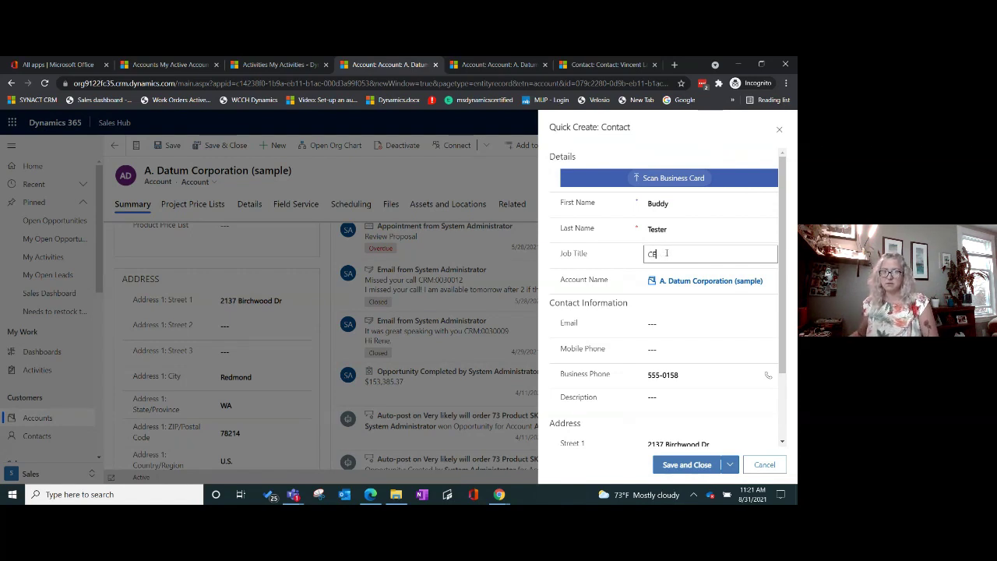
text(WO)
click(661, 323)
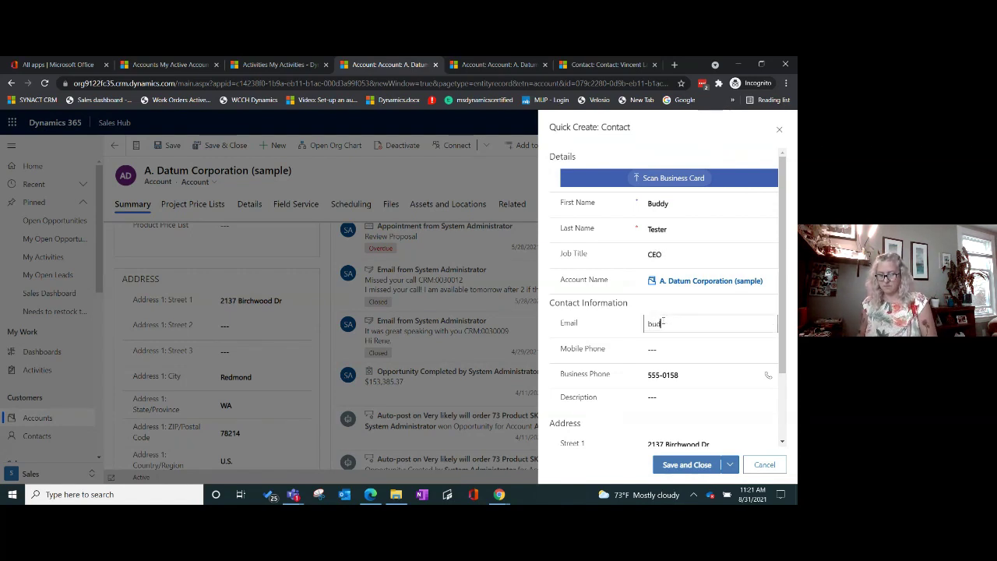
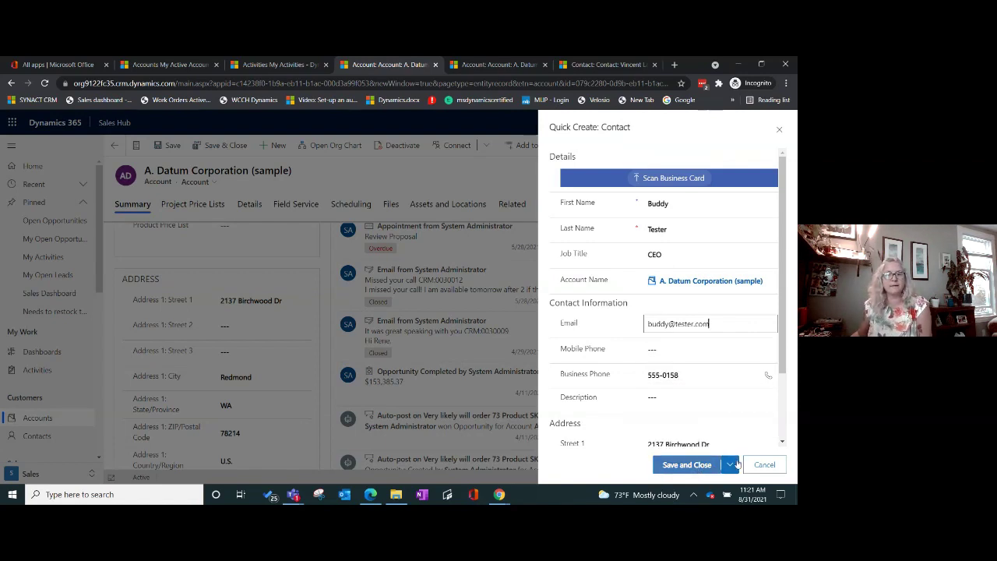
click(730, 465)
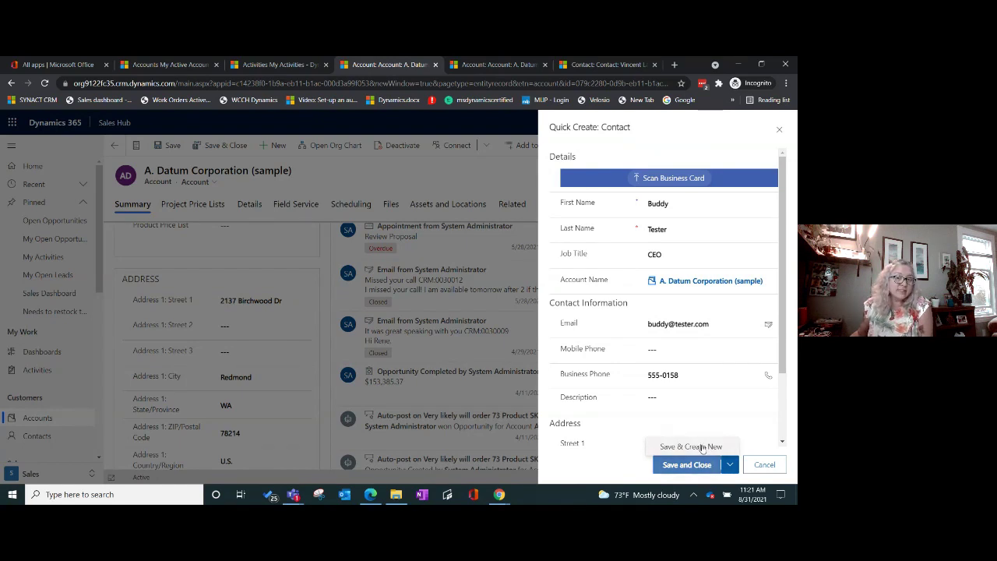
Step: Save the contact with Save & Create New, then cancel the blank follow-up form
click(702, 448)
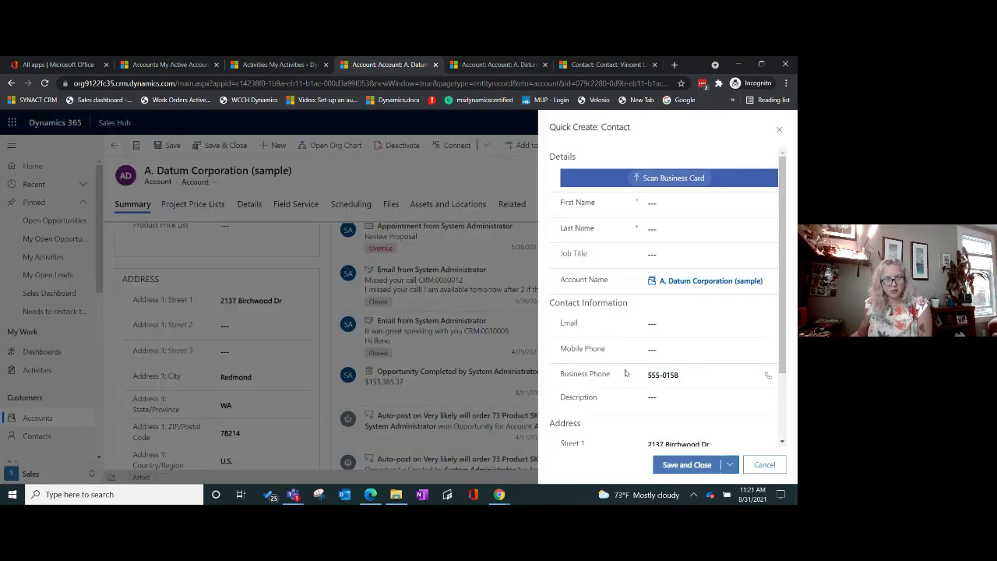
click(672, 204)
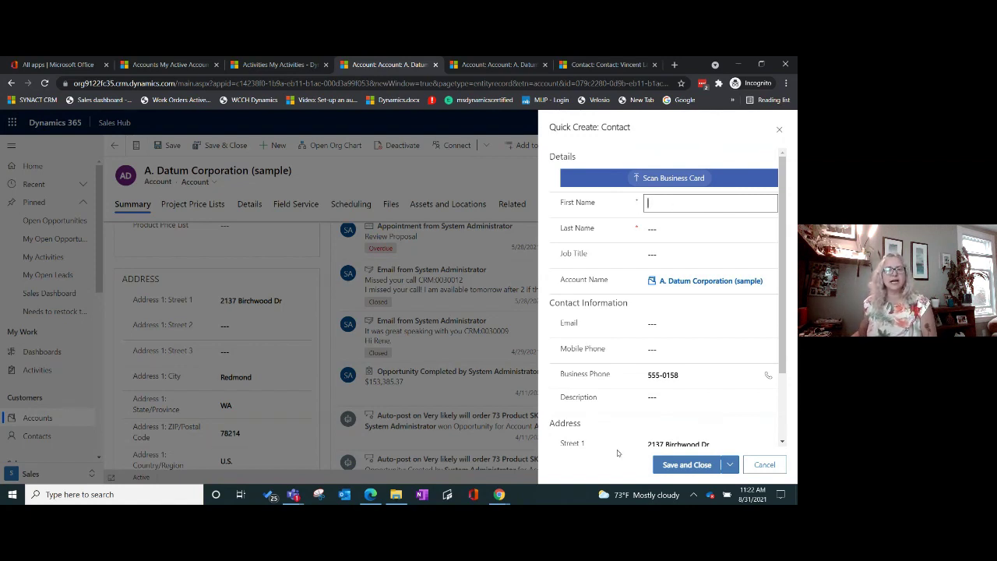
click(729, 465)
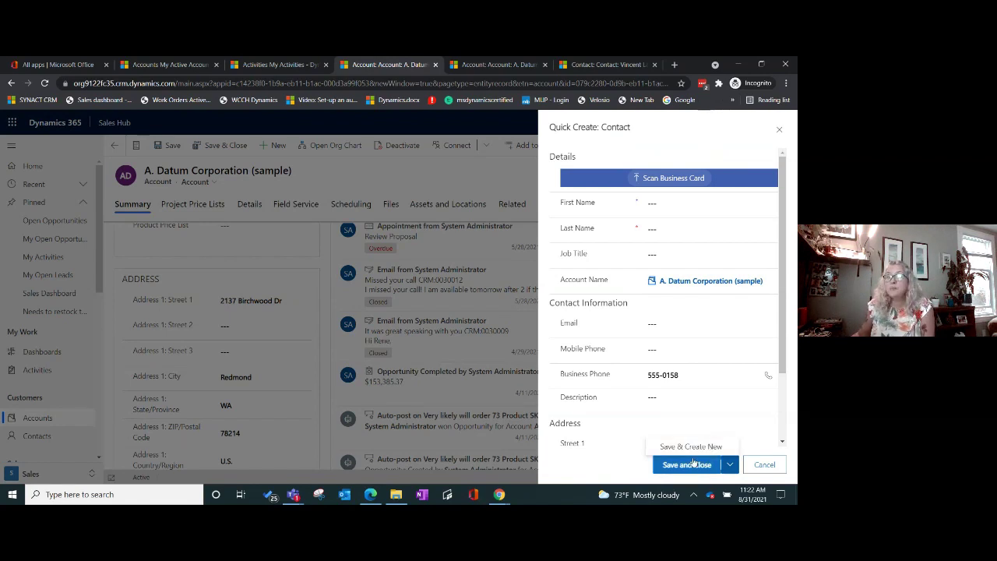
click(764, 464)
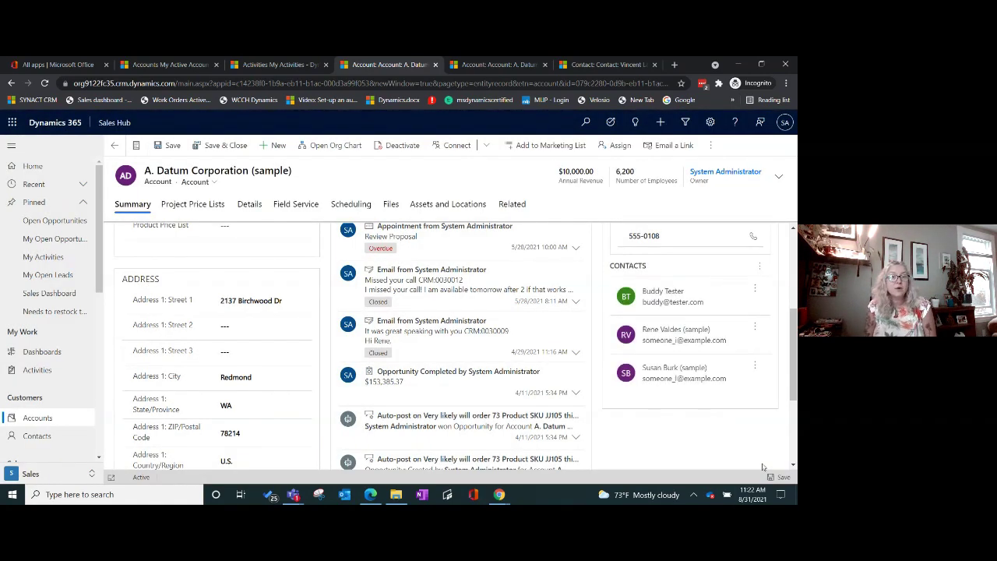